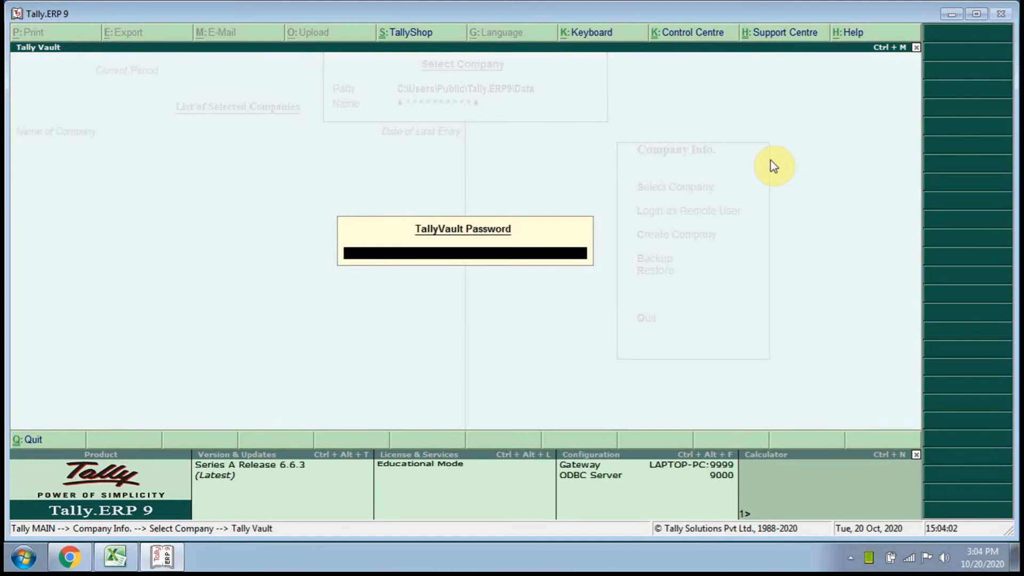
# Submit the TallyVault password and log in to Hi Speed Computer Institute with the user name and password.
pyautogui.press('Return')
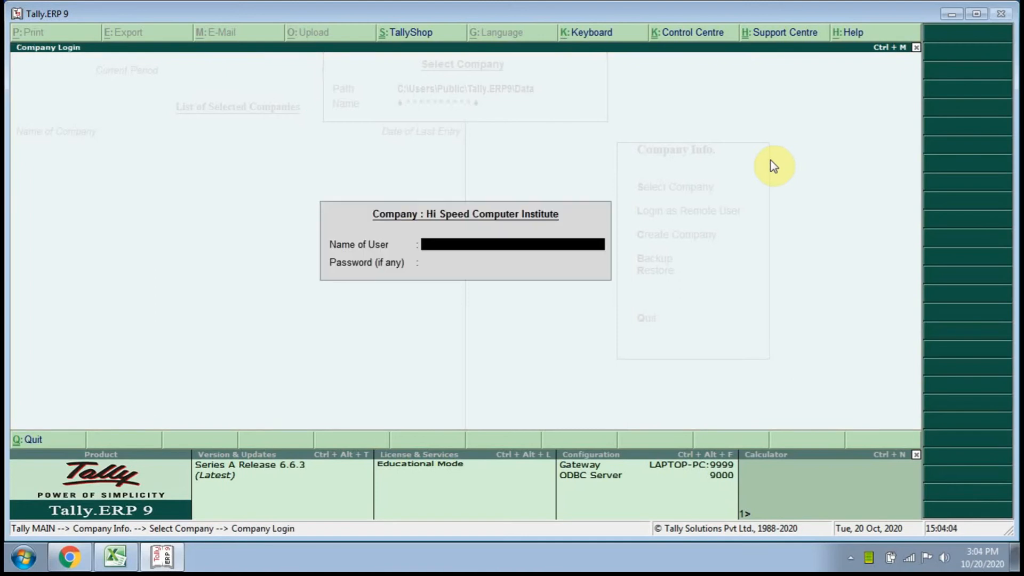
pyautogui.press('Return')
pyautogui.press('Return')
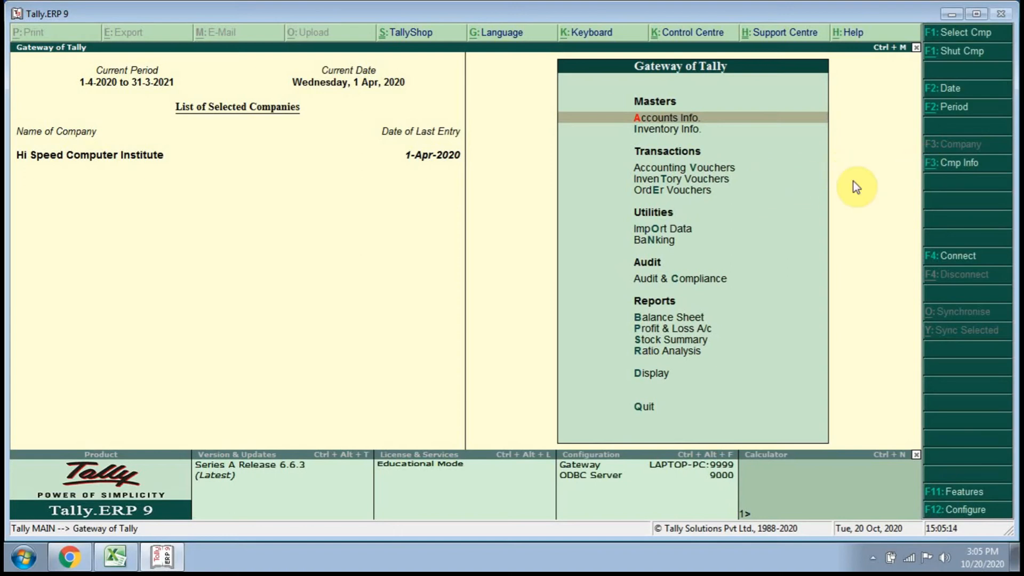
# Open the creation form for a new single ledger.
pyautogui.press('Return')
pyautogui.press('Down')
pyautogui.press('Down')
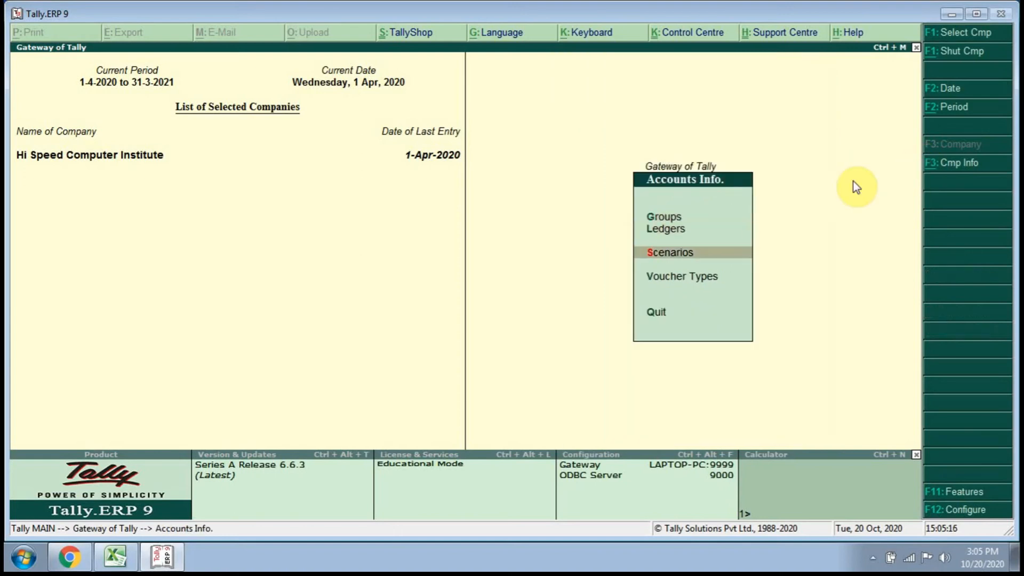
pyautogui.press('Up')
pyautogui.press('Return')
pyautogui.press('Return')
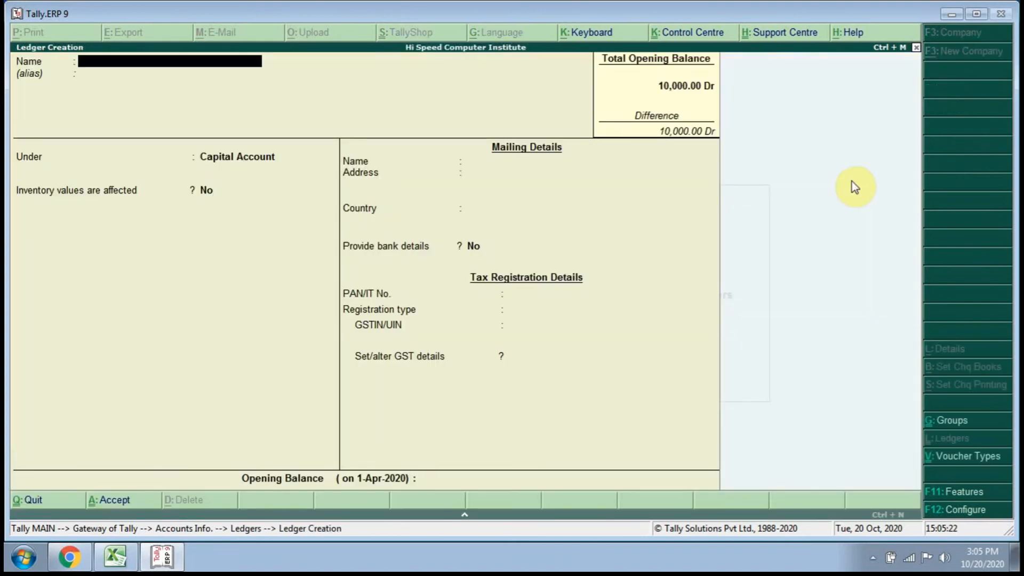
# Name the new ledger Sangram Ent.
pyautogui.write('Sangram Ent.')
pyautogui.press('Return')
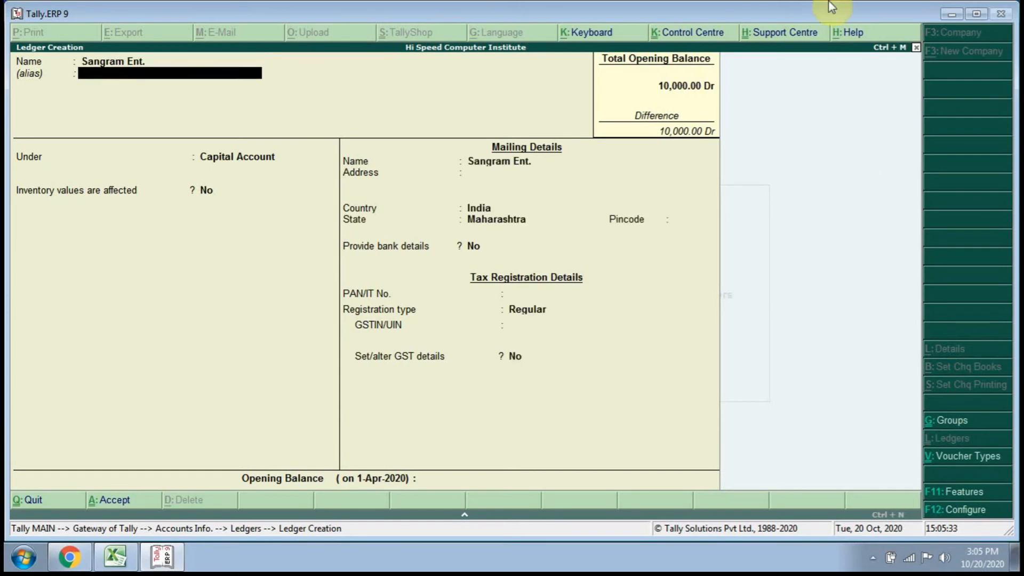
# Place the ledger under Sundry Debtors without an alias and keep its pricing level as Not Applicable.
pyautogui.press('Return')
pyautogui.write('Su')
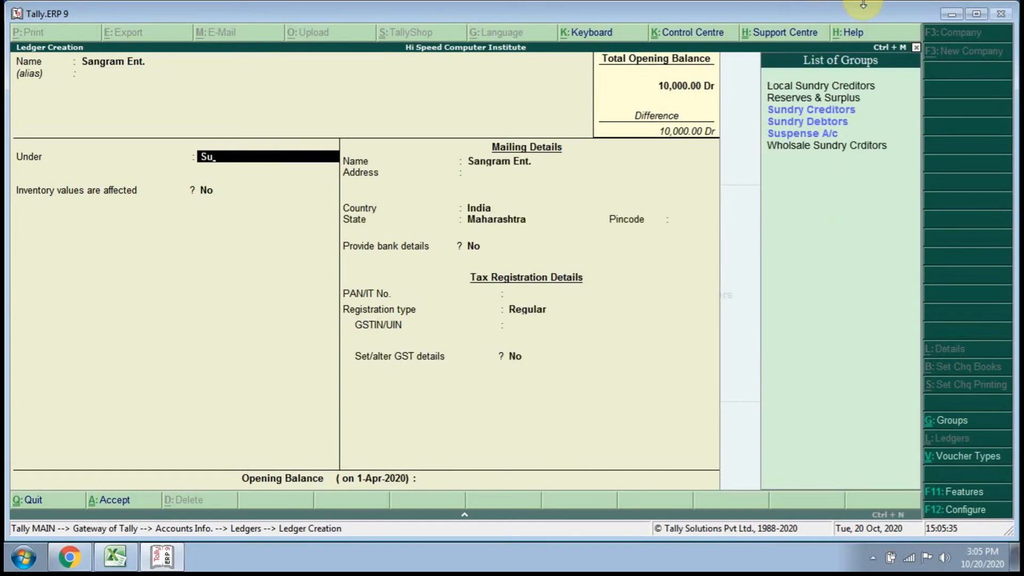
pyautogui.press('Down')
pyautogui.press('Down')
pyautogui.press('Return')
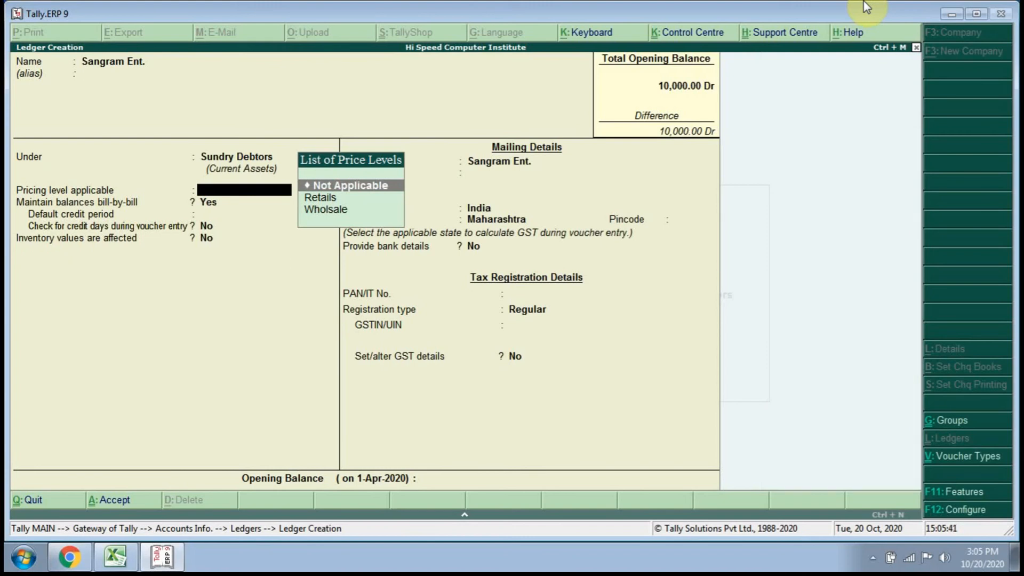
pyautogui.press('Down')
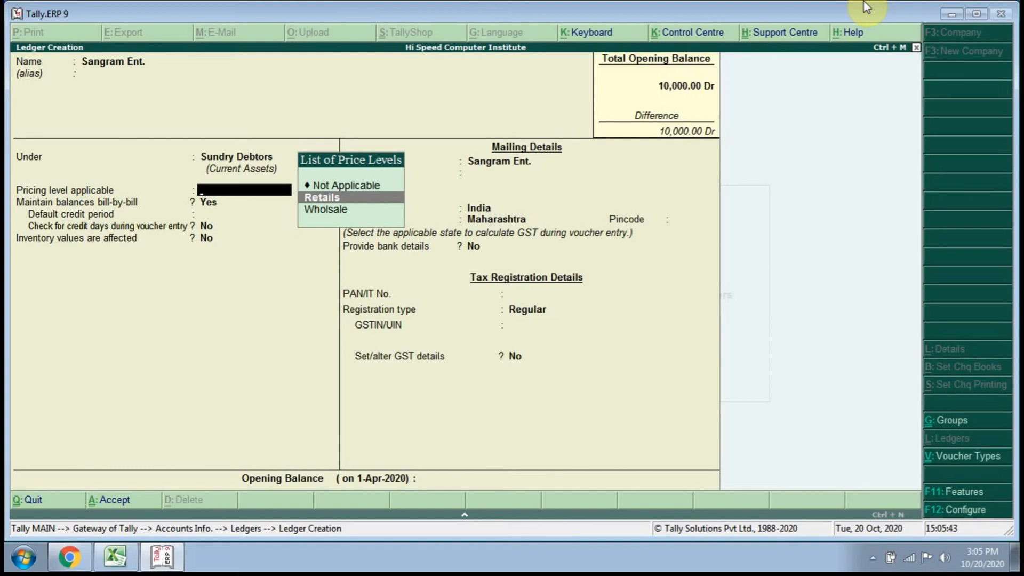
pyautogui.press('Up')
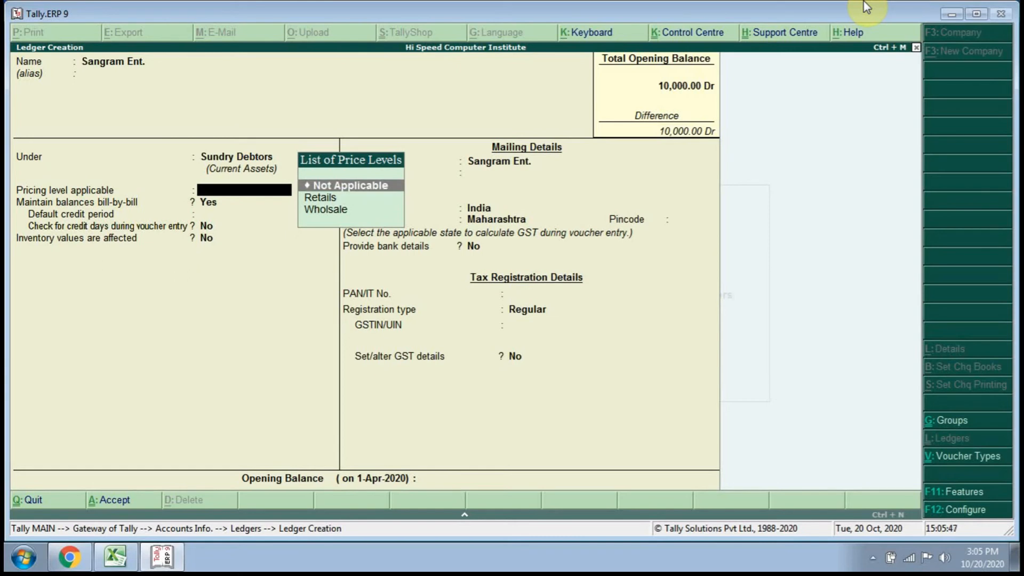
pyautogui.press('Return')
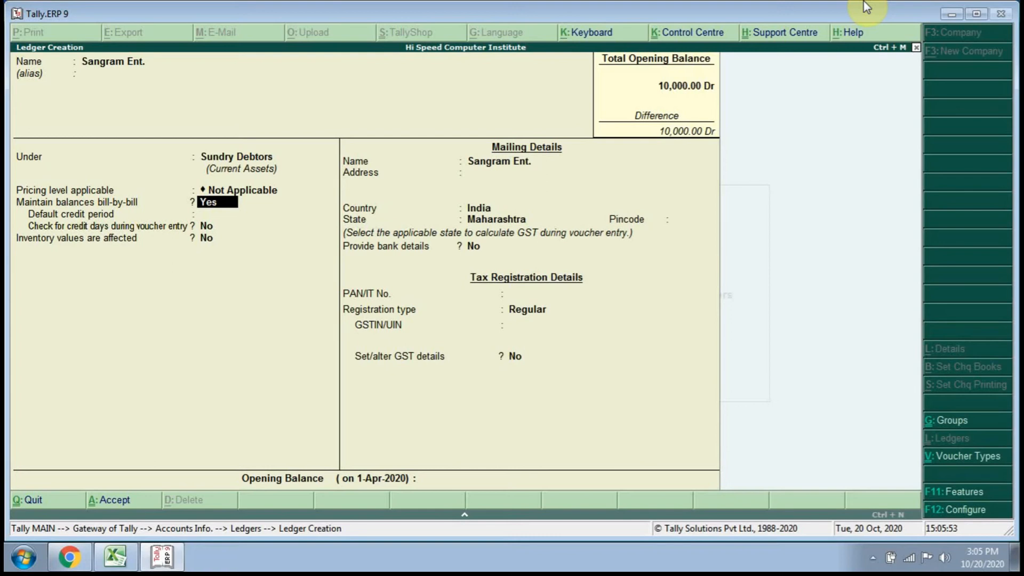
# Keep bill-by-bill balances on, set the default credit period to 15 days and leave the credit days check at No.
pyautogui.press('Return')
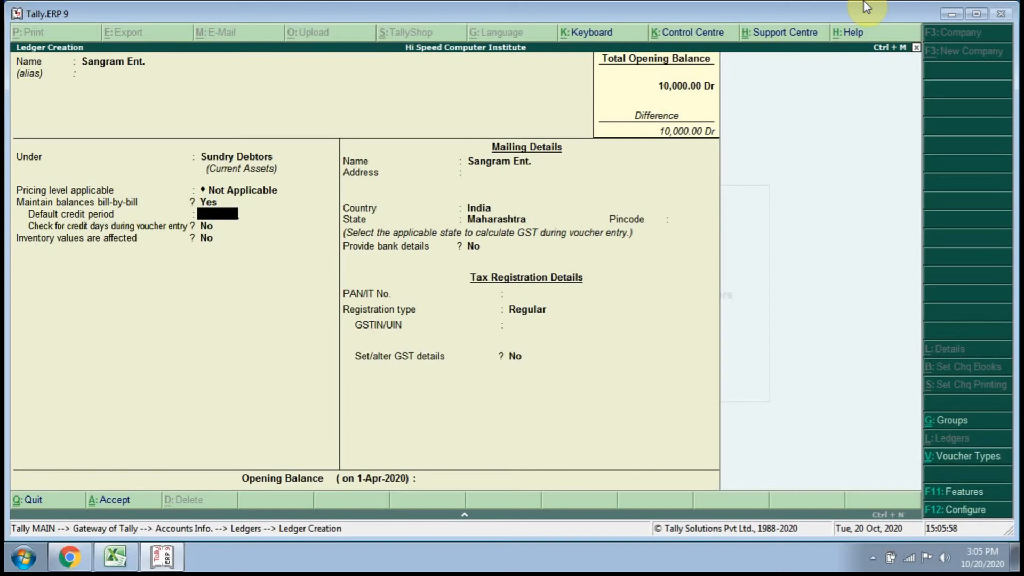
pyautogui.write('15')
pyautogui.press('Return')
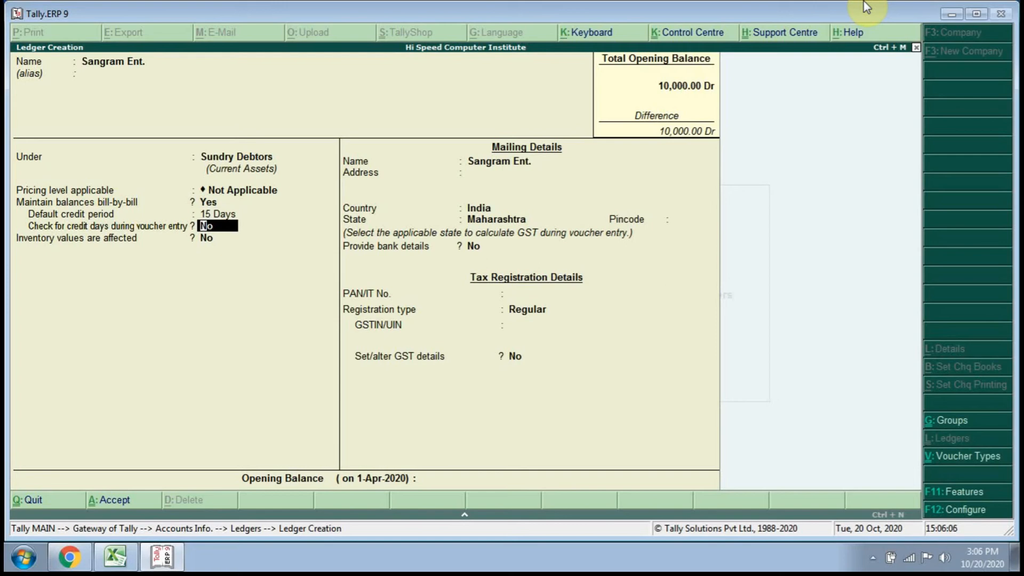
pyautogui.press('Return')
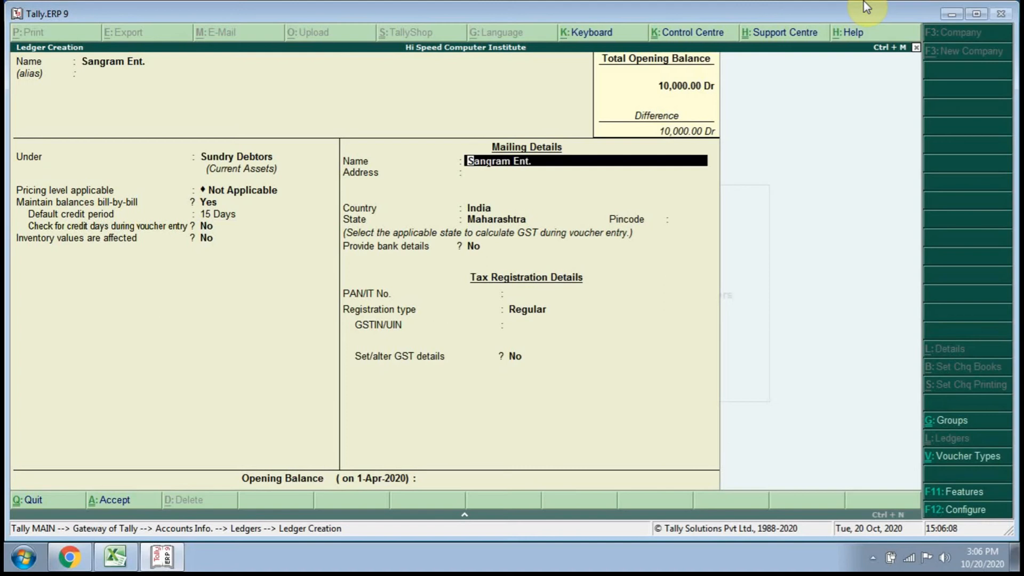
# Set Activate interest calculation to Yes in the company's accounting features and save them.
pyautogui.press('BackSpace')
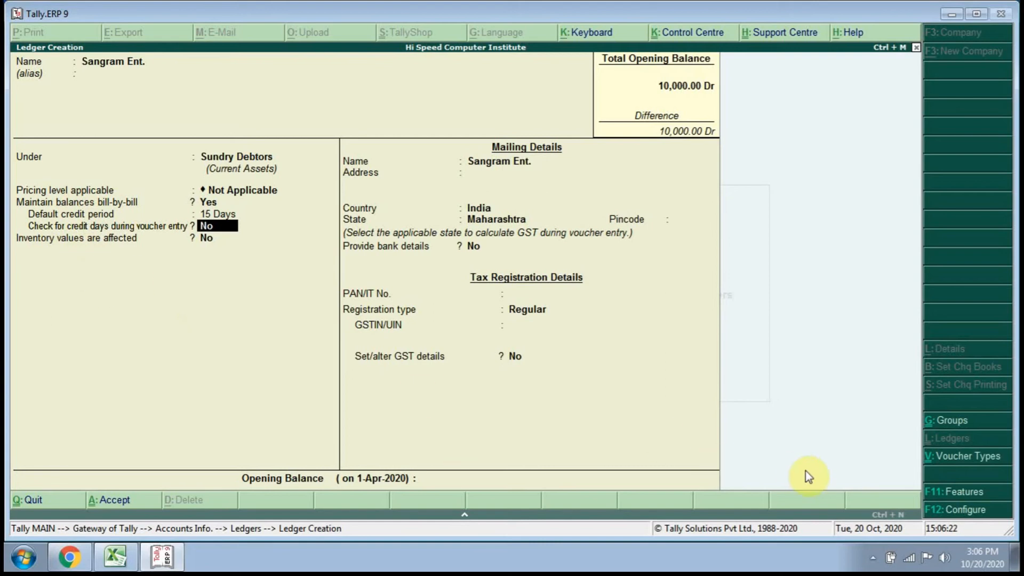
pyautogui.click(965, 485)
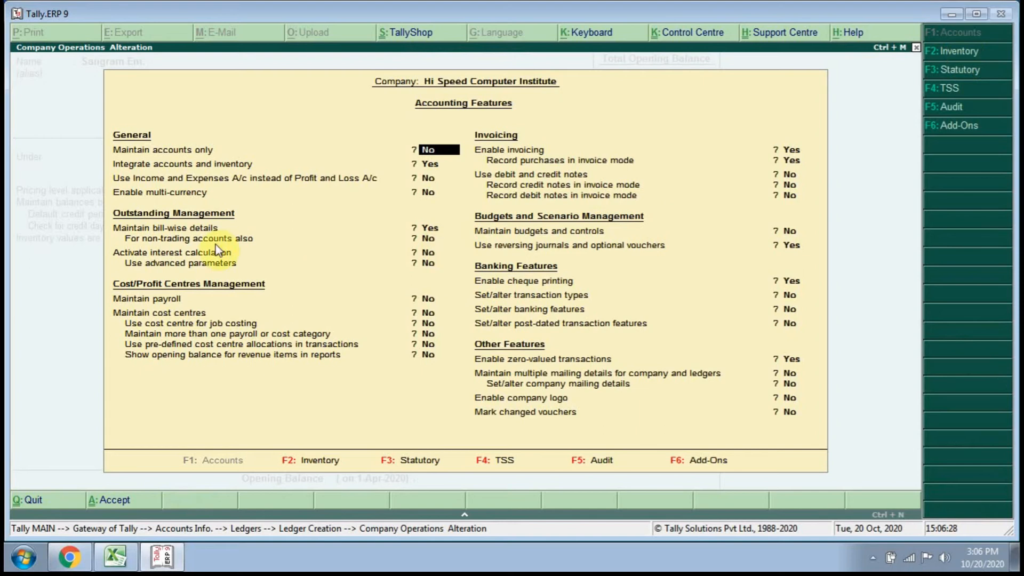
pyautogui.click(198, 255)
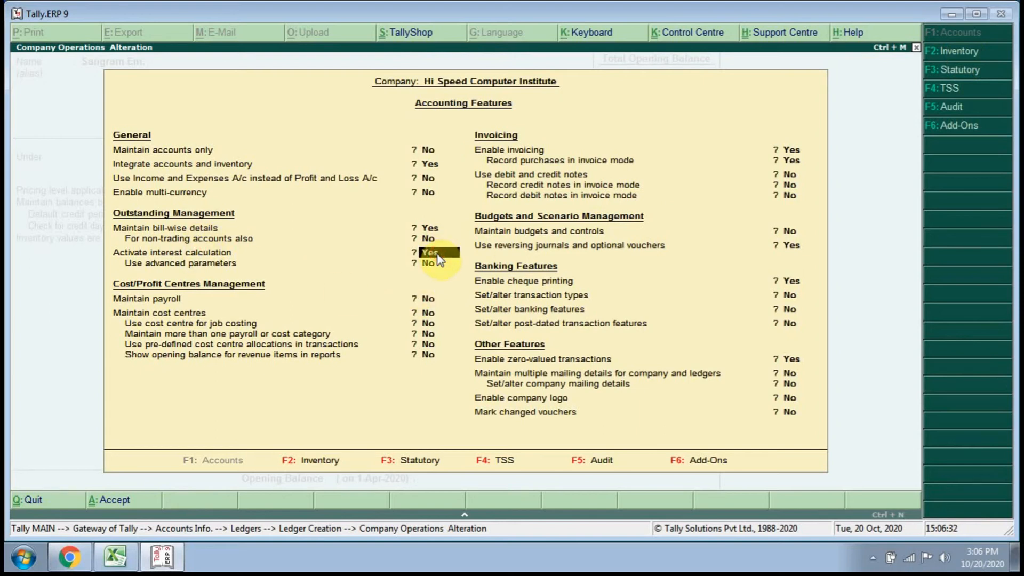
pyautogui.press('y')
pyautogui.click(125, 498)
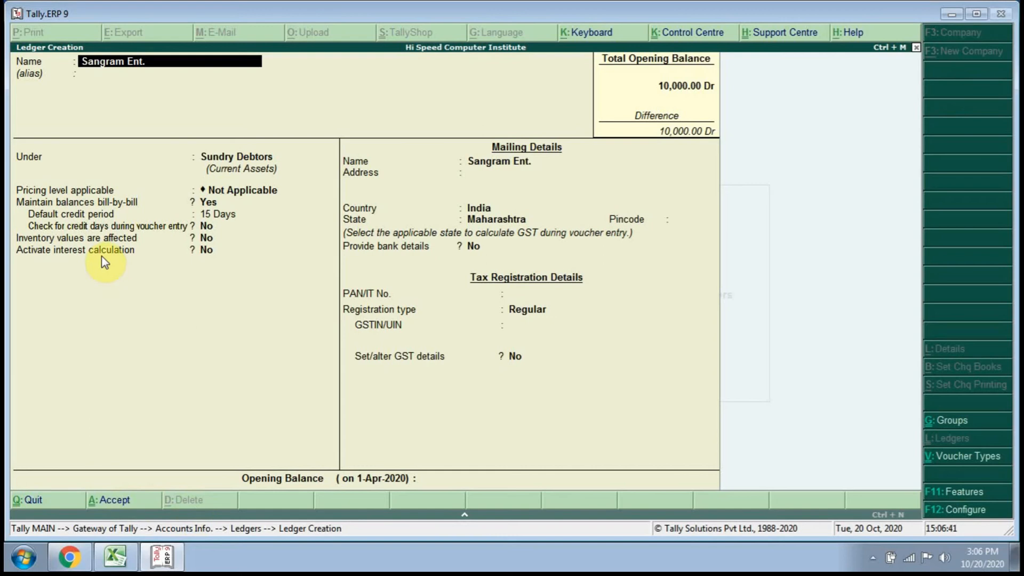
# Activate interest calculation for the ledger, calculated transaction-by-transaction, with parameter override and both transaction date options left at No.
pyautogui.click(211, 251)
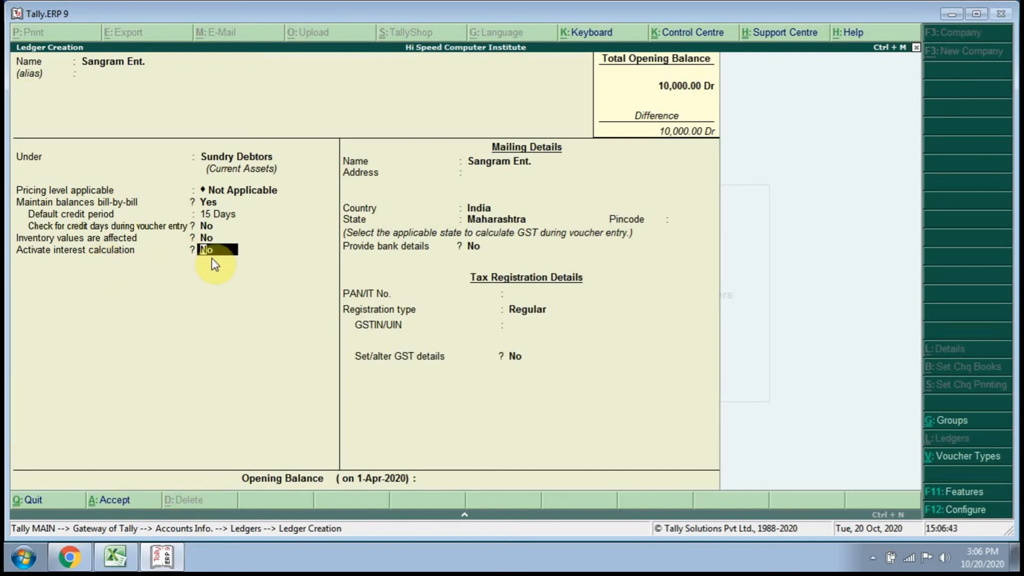
pyautogui.write('ye')
pyautogui.press('Return')
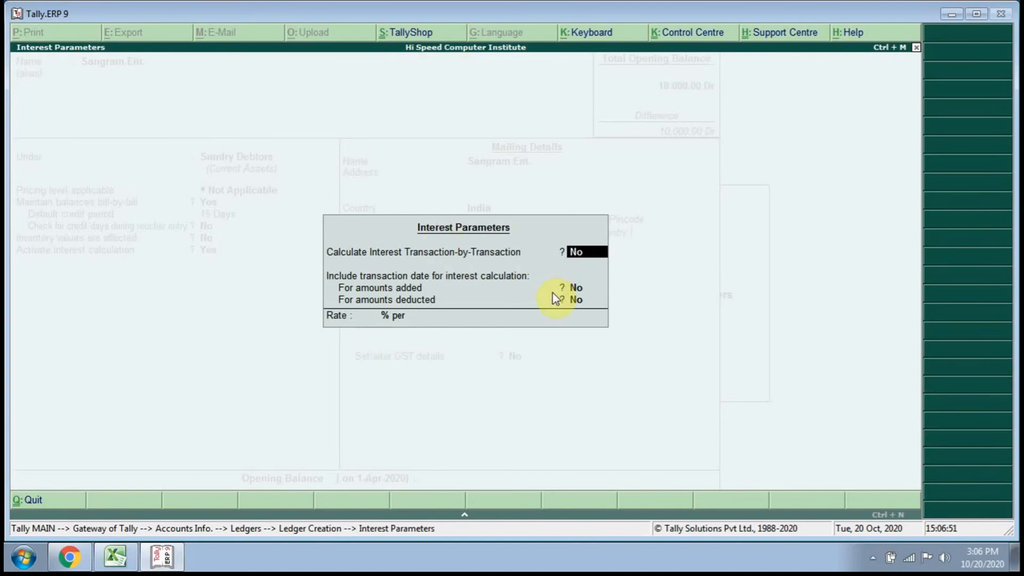
pyautogui.write('y')
pyautogui.press('Return')
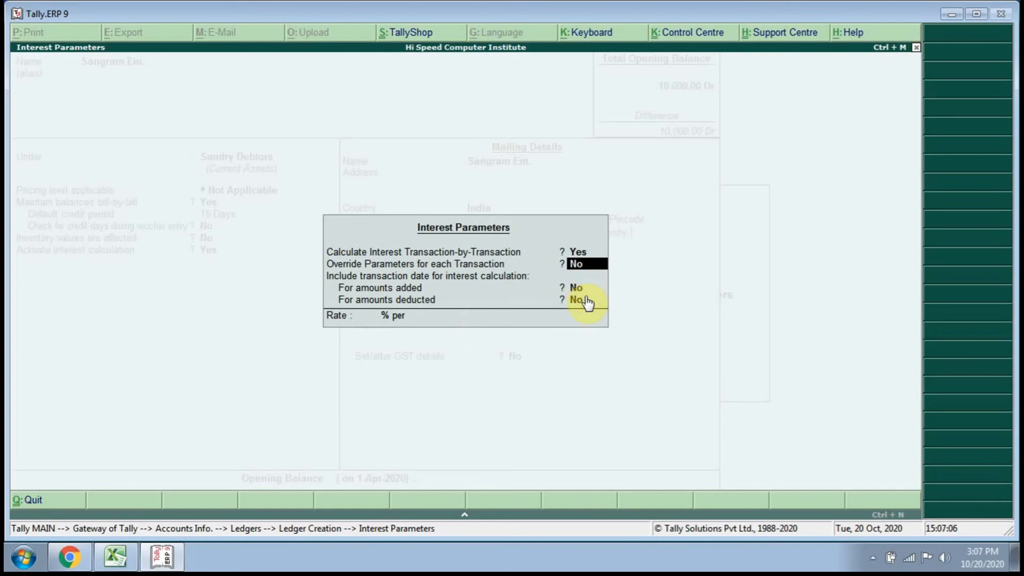
pyautogui.press('Return')
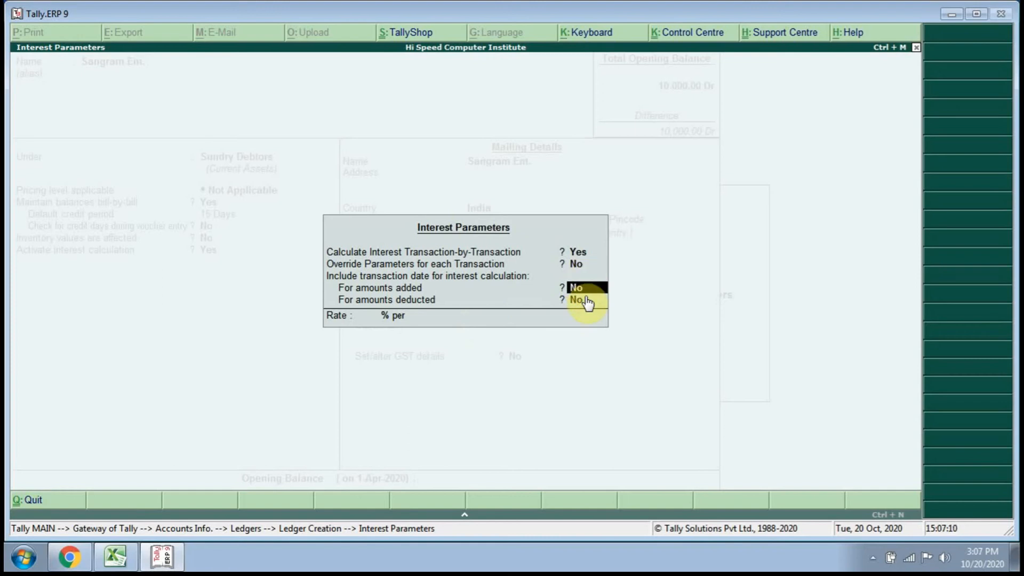
pyautogui.press('Return')
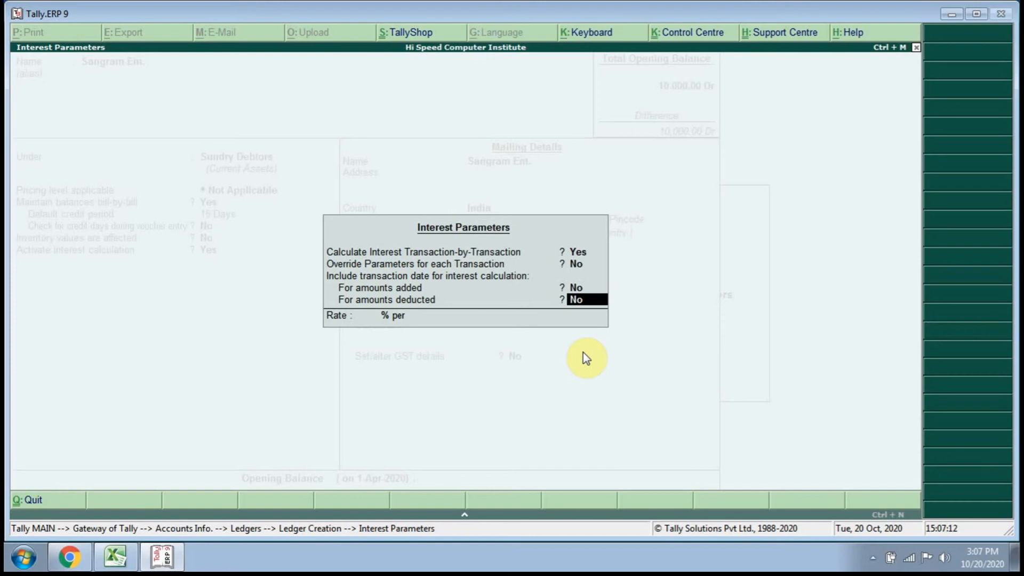
pyautogui.press('Return')
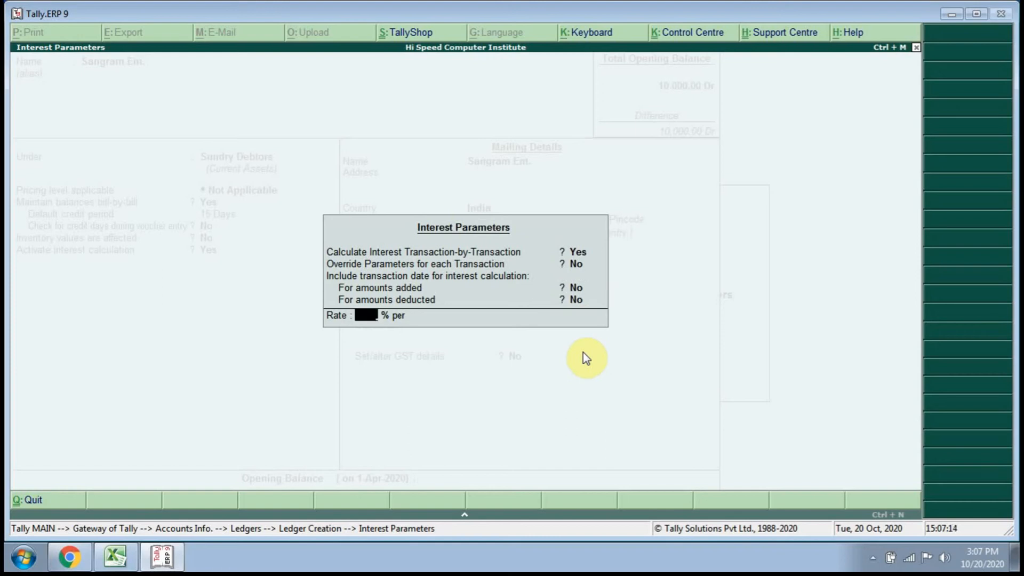
# Set the ledger's interest rate to 18% per 365-Day Year.
pyautogui.write('18')
pyautogui.press('Return')
pyautogui.press('Down')
pyautogui.press('Down')
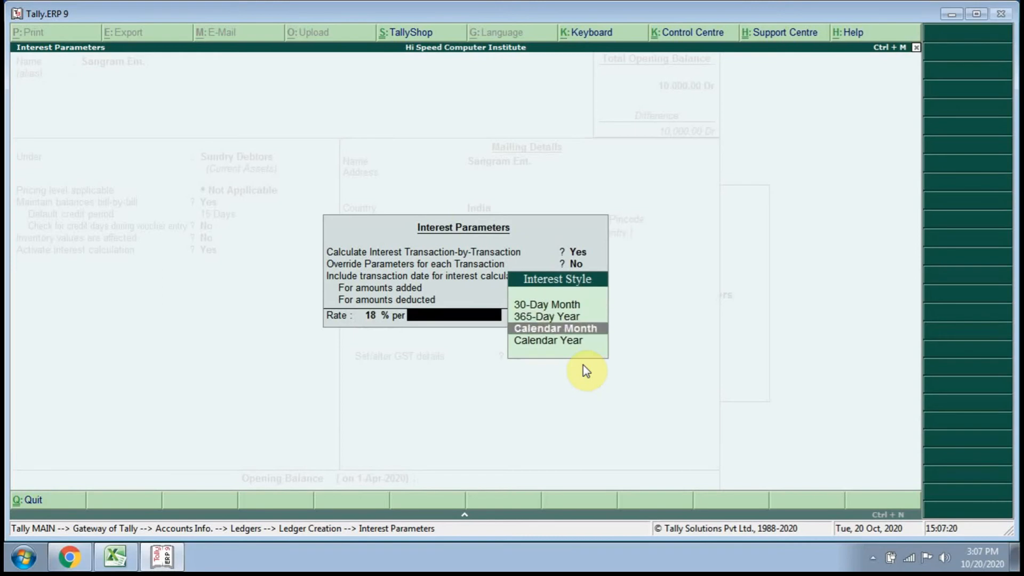
pyautogui.press('Up')
pyautogui.press('Return')
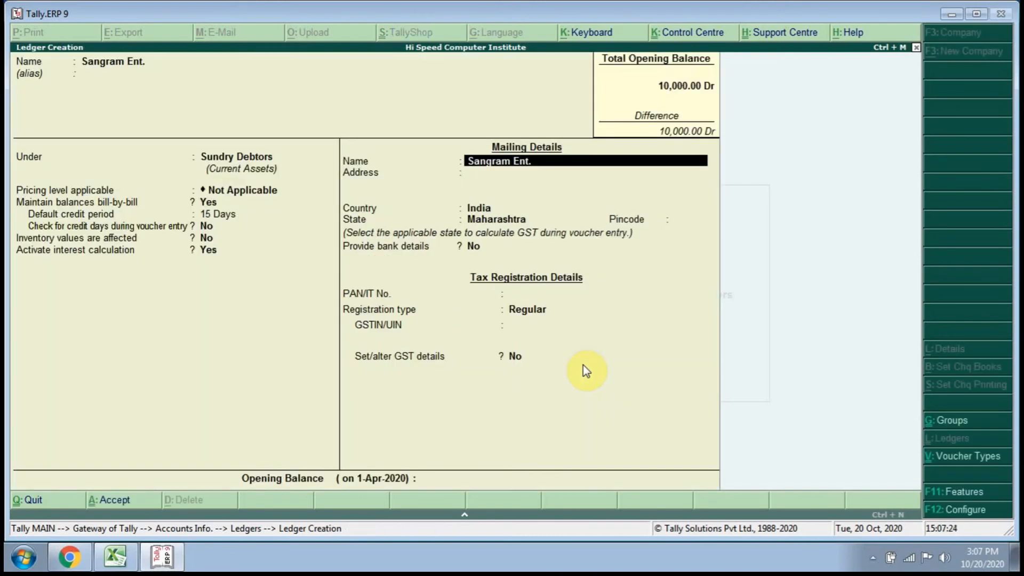
# Save the ledger with the remaining mailing and tax details unchanged and return to the Gateway of Tally.
pyautogui.press('Return')
pyautogui.press('Return')
pyautogui.press('Return')
pyautogui.press('Return')
pyautogui.press('Return')
pyautogui.press('Return')
pyautogui.press('Return')
pyautogui.press('Return')
pyautogui.press('Return')
pyautogui.press('Return')
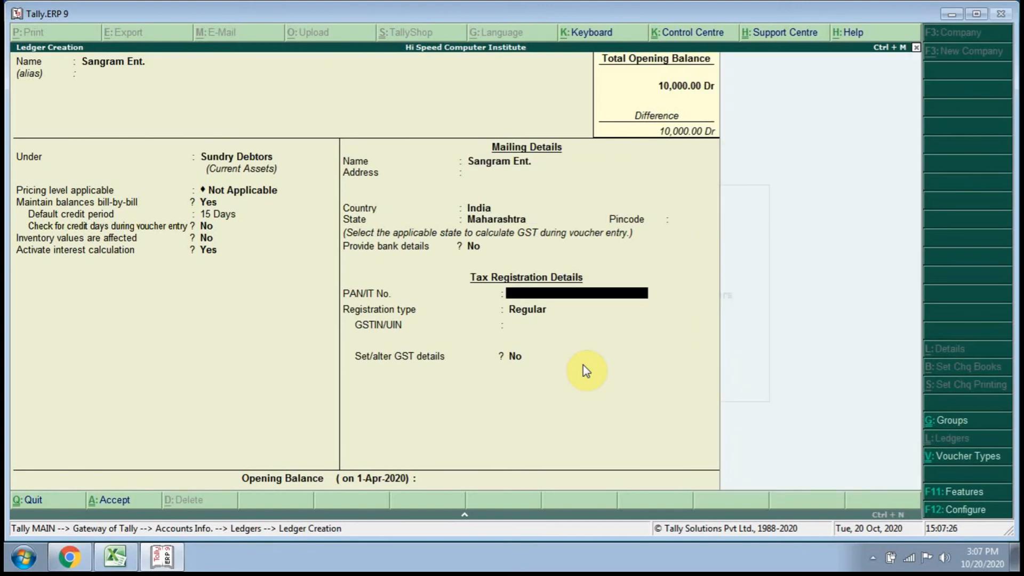
pyautogui.press('Return')
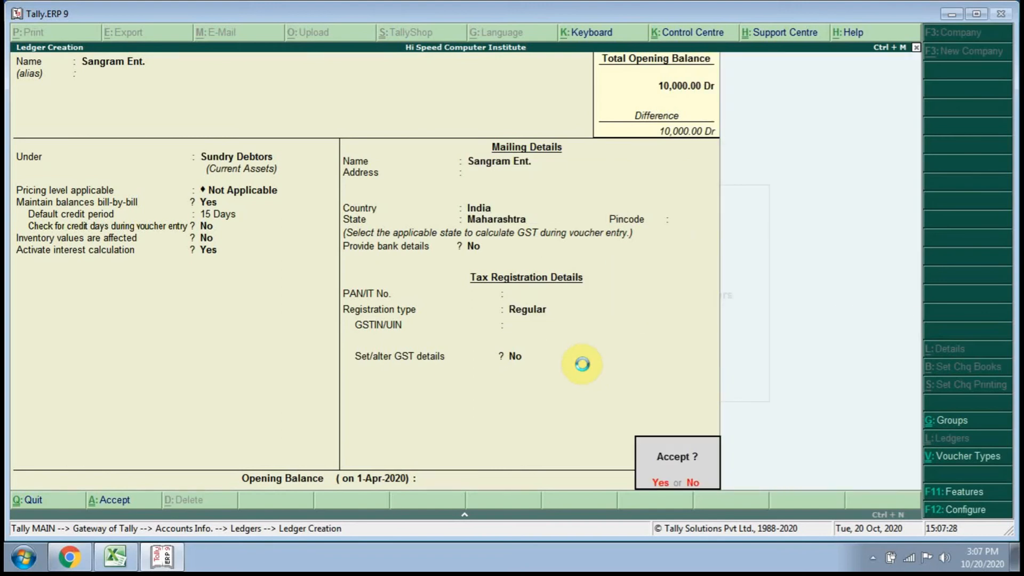
pyautogui.press('Return')
pyautogui.press('Escape')
pyautogui.press('Return')
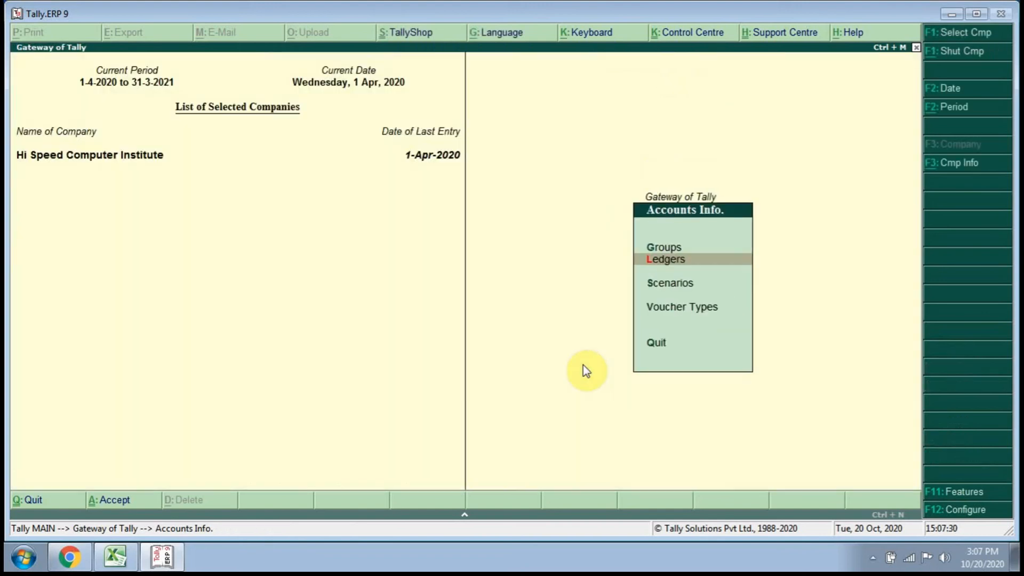
pyautogui.press('Escape')
# Start a new accounting voucher of type Sales.
pyautogui.press('Down')
pyautogui.press('Down')
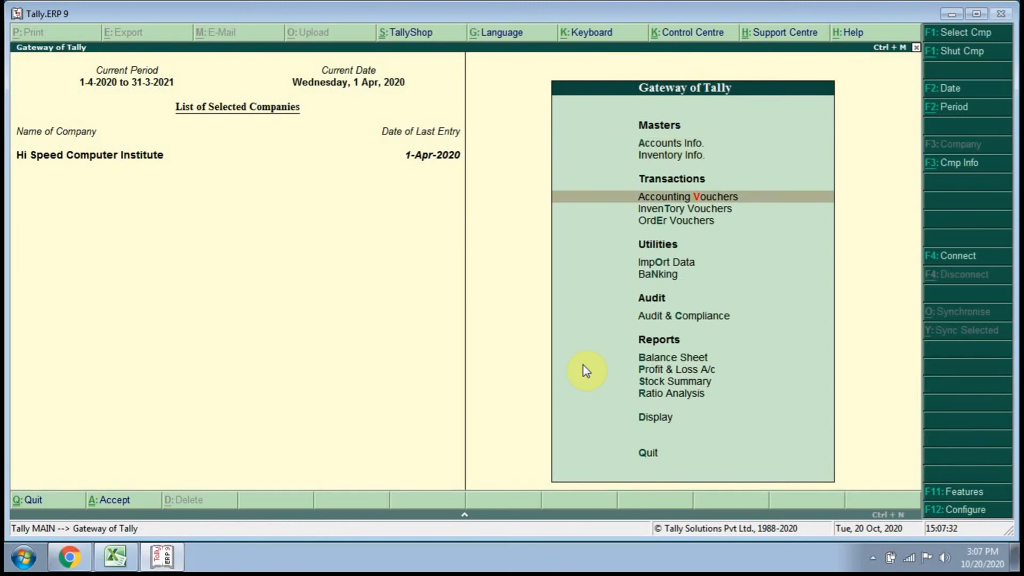
pyautogui.press('Return')
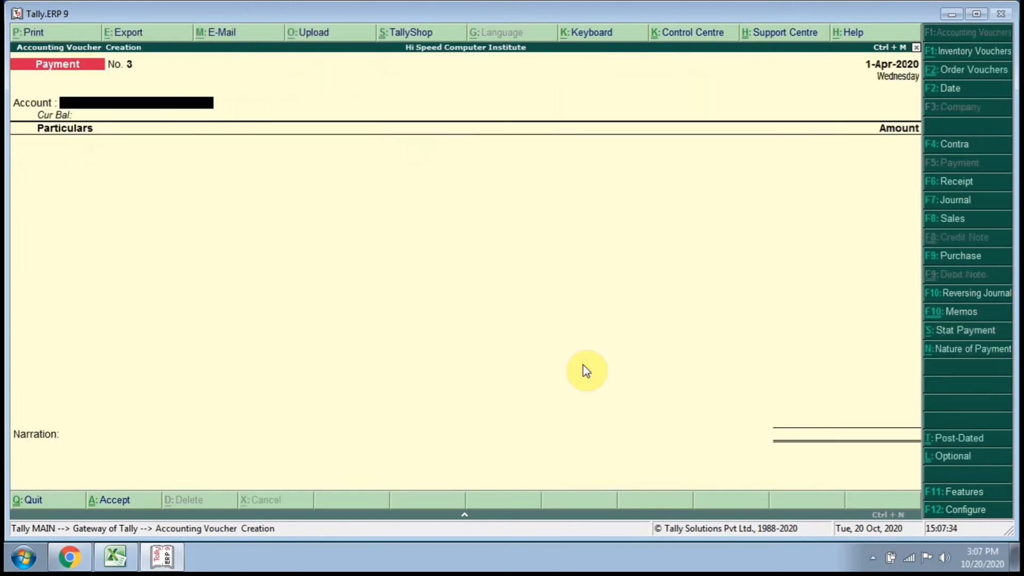
pyautogui.click(967, 223)
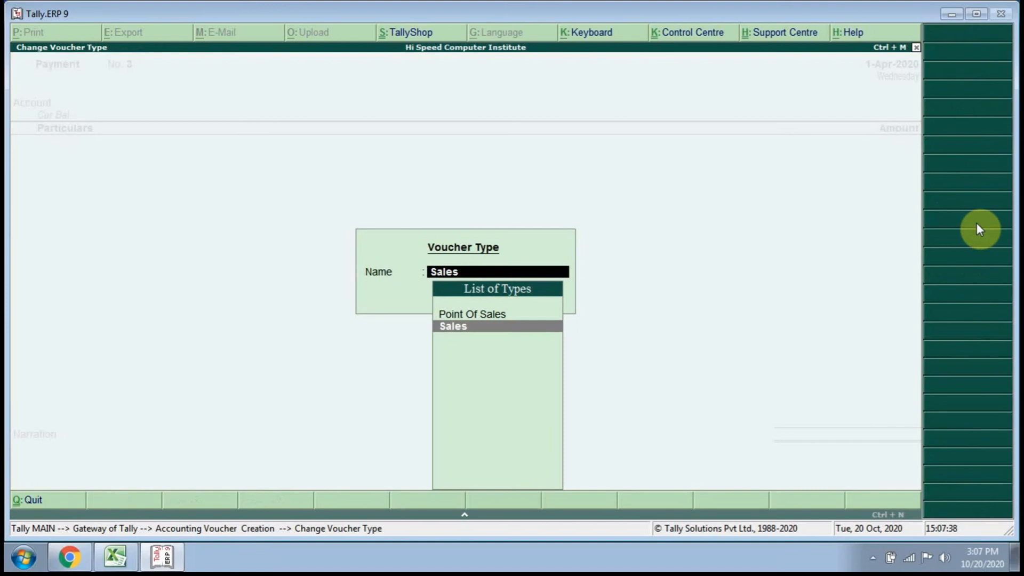
pyautogui.press('Return')
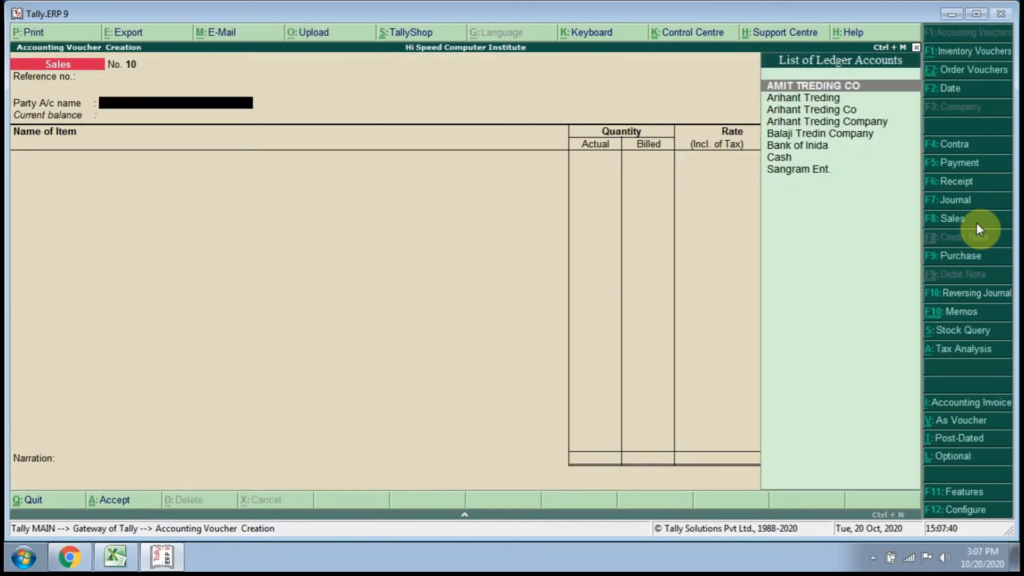
# Choose Sangram Ent. as the sales voucher's party account with the price level Not Applicable.
pyautogui.press('Down')
pyautogui.press('Down')
pyautogui.press('Down')
pyautogui.press('Down')
pyautogui.press('Down')
pyautogui.press('Down')
pyautogui.press('Down')
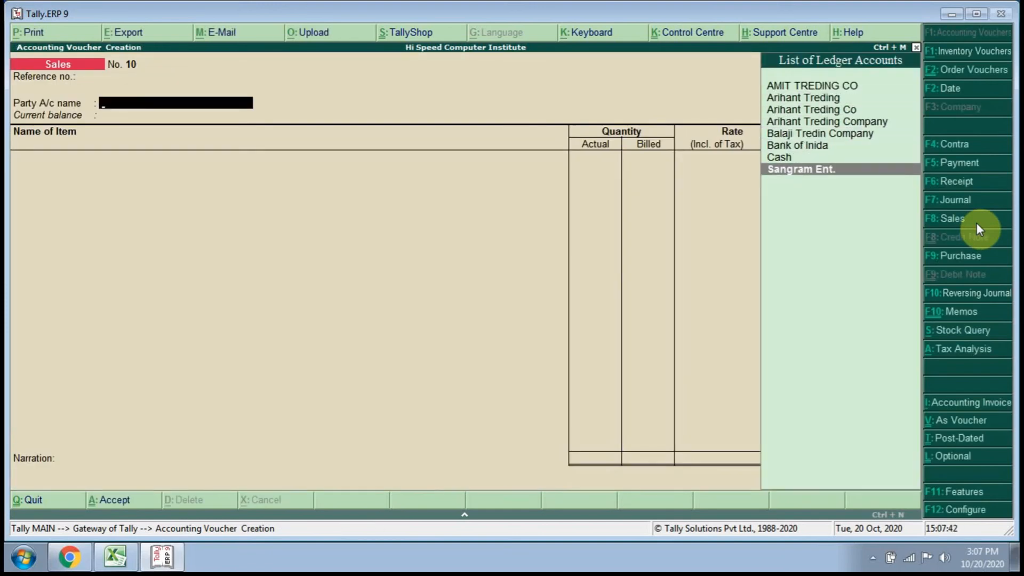
pyautogui.press('Return')
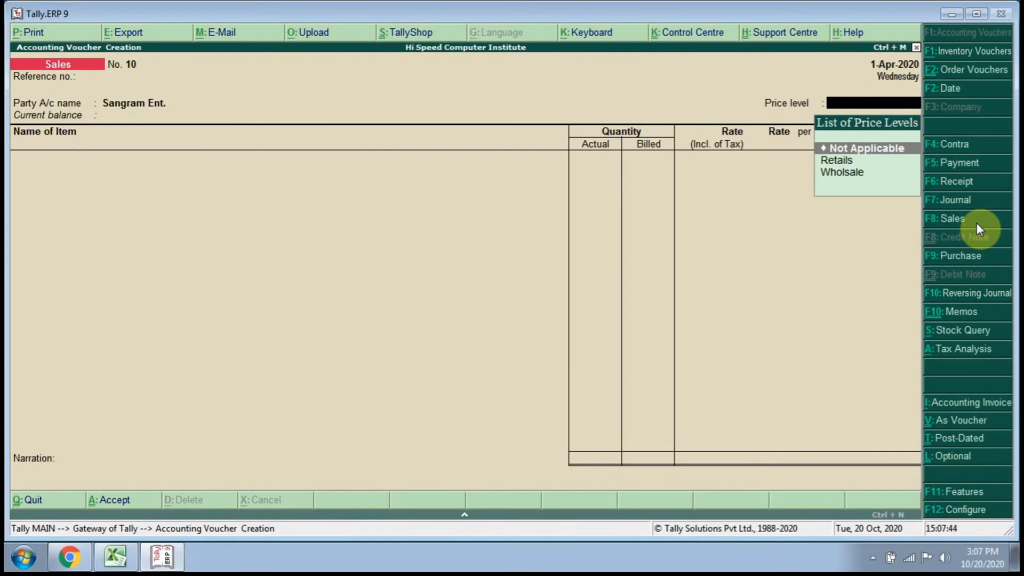
pyautogui.press('Return')
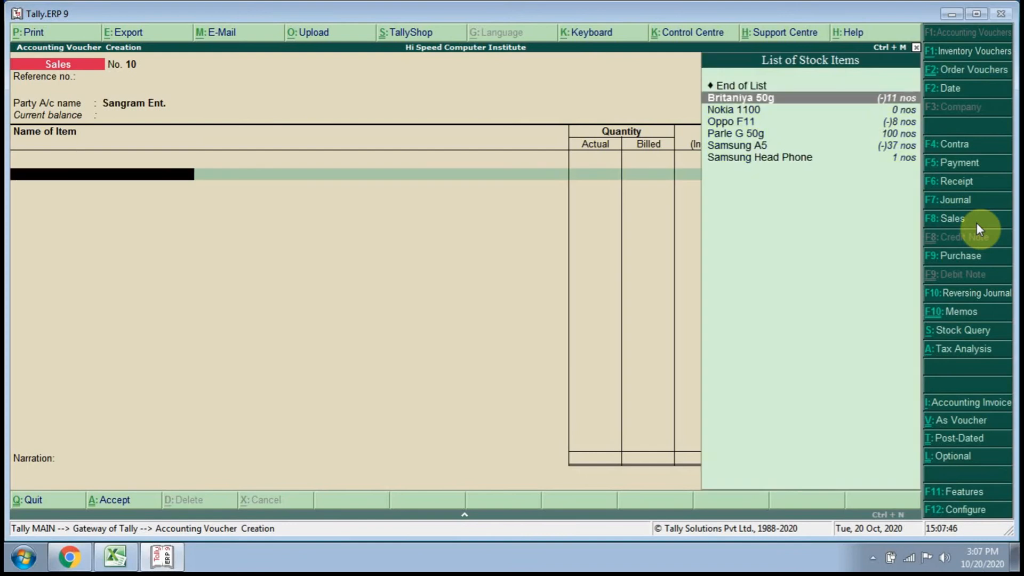
# Add the stock item Parle G 50g to the sales voucher with tracking number and order number both Not Applicable.
pyautogui.press('Down')
pyautogui.press('Down')
pyautogui.press('Down')
pyautogui.press('Down')
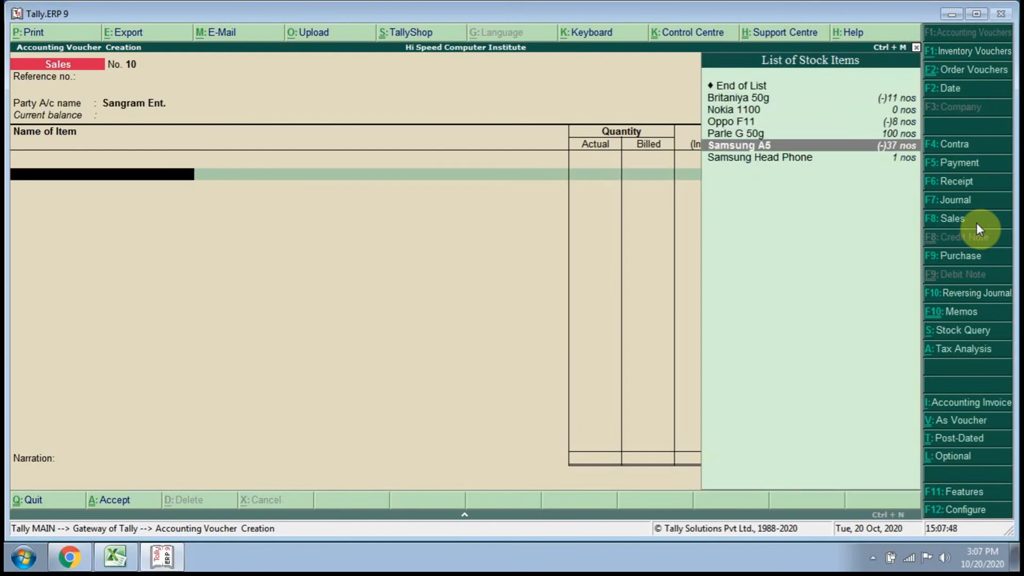
pyautogui.press('Up')
pyautogui.press('Return')
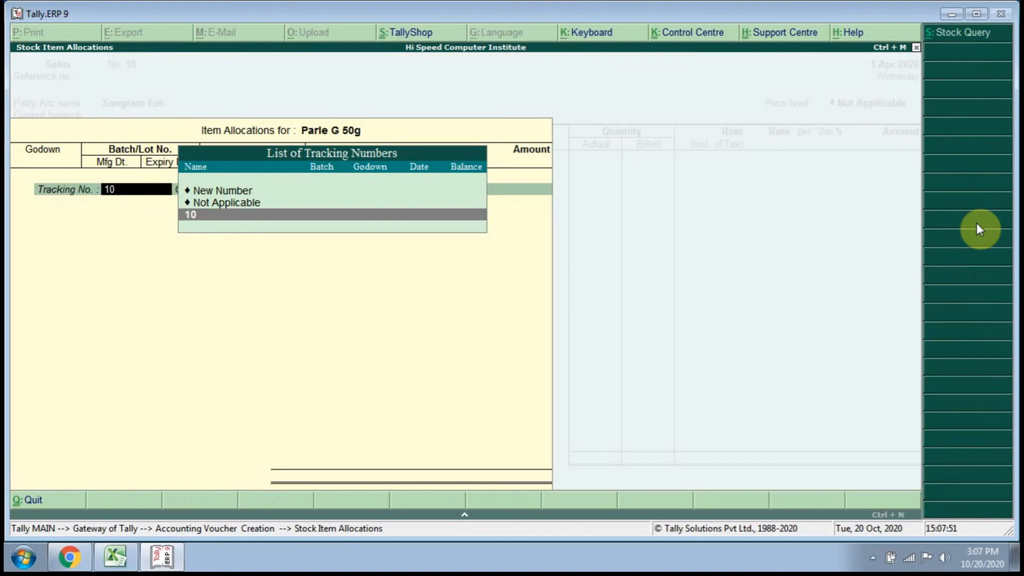
pyautogui.press('Up')
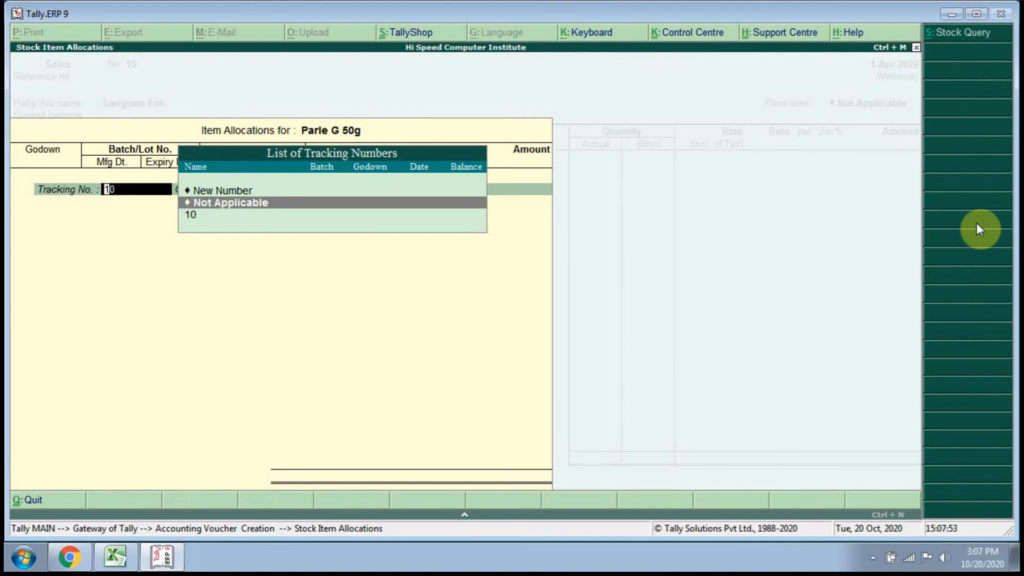
pyautogui.press('Return')
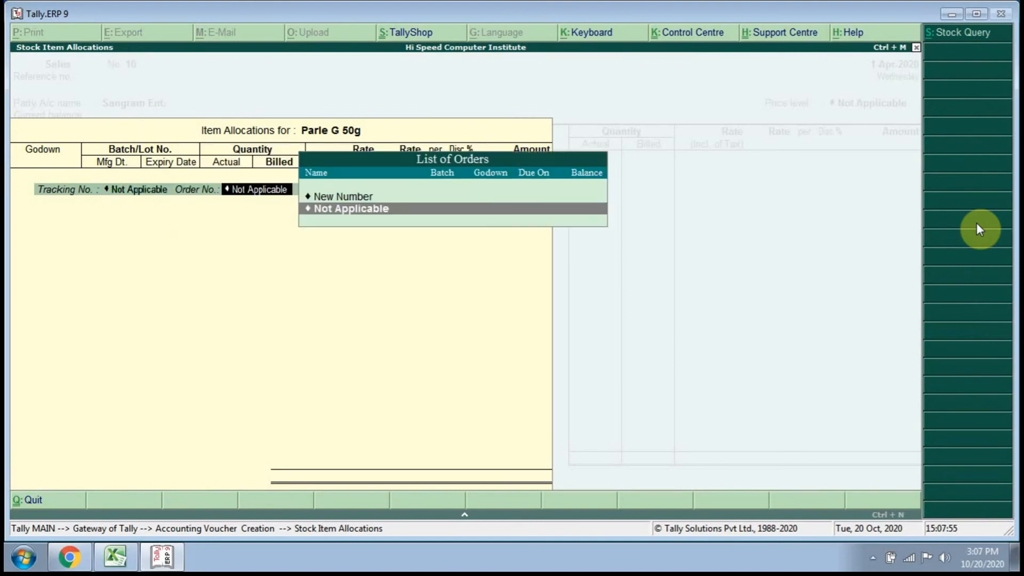
pyautogui.press('Return')
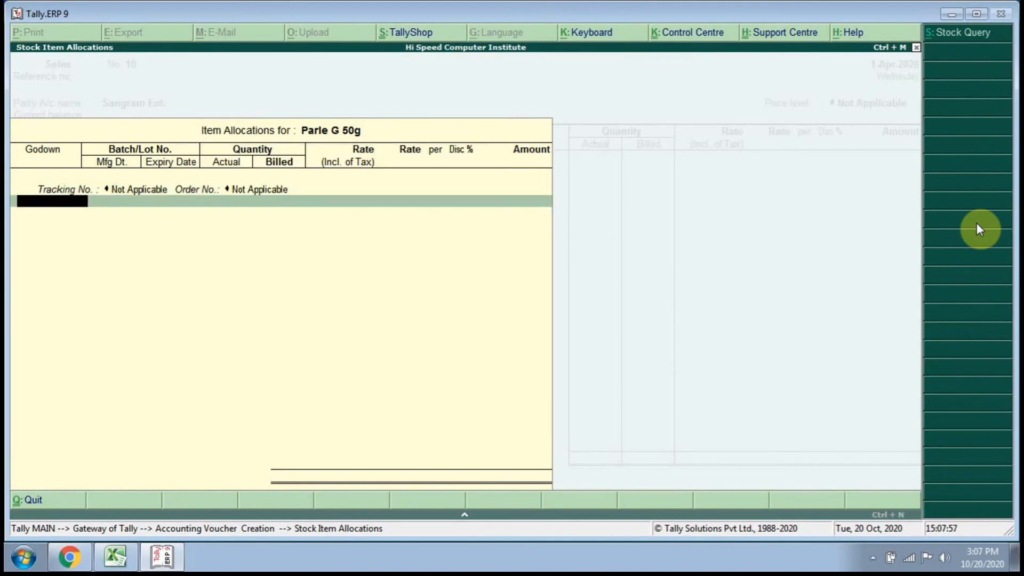
# Allocate 100 nos of Parle G 50g from Batch No1 at Main Location, with the same billed quantity.
pyautogui.press('Return')
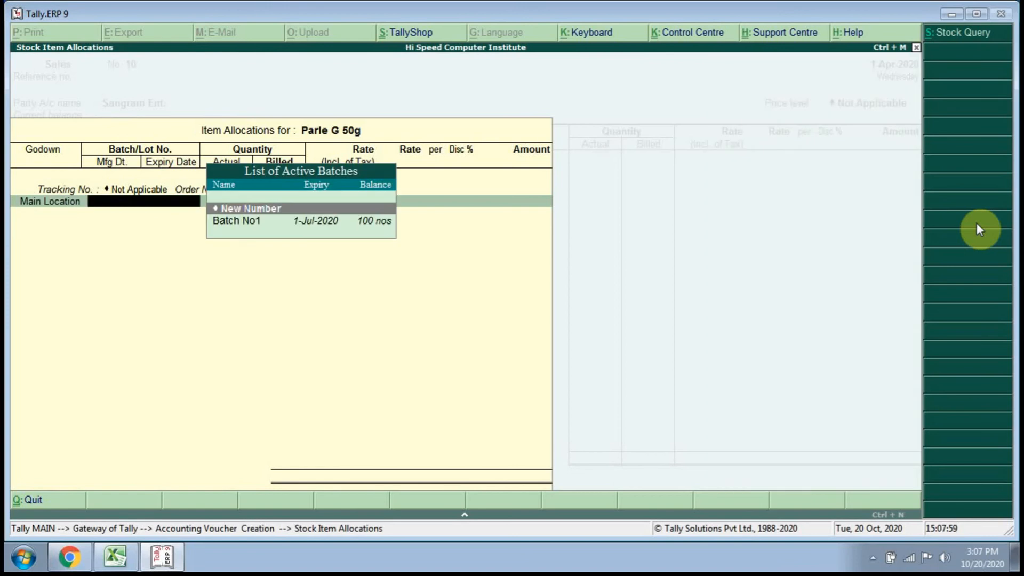
pyautogui.press('Down')
pyautogui.press('Return')
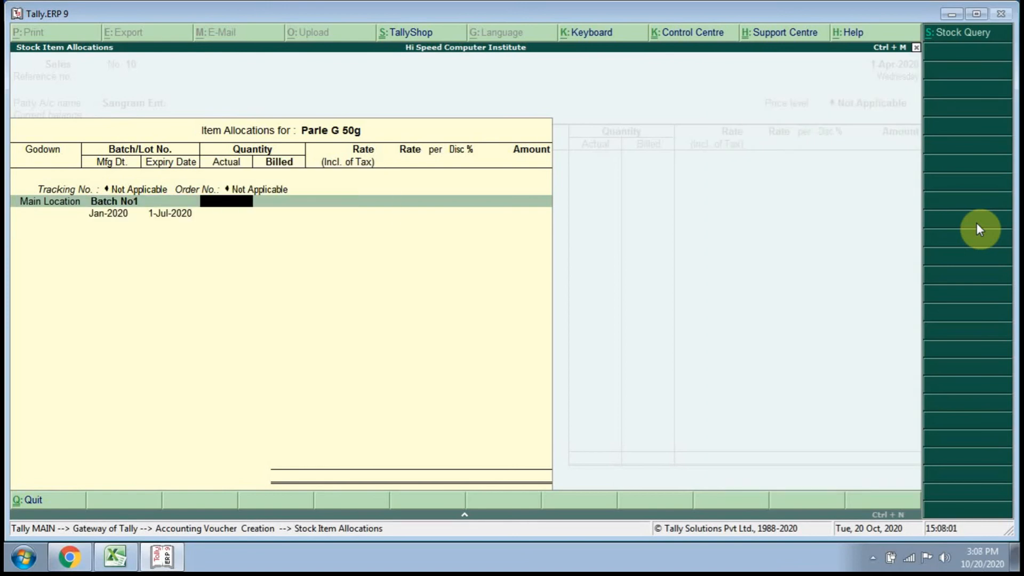
pyautogui.write('100')
pyautogui.press('Return')
# Set the Parle G 50g rate to 5.00 per nos, keep the batch dates, and accept the item's allocation and accounting details.
pyautogui.press('Return')
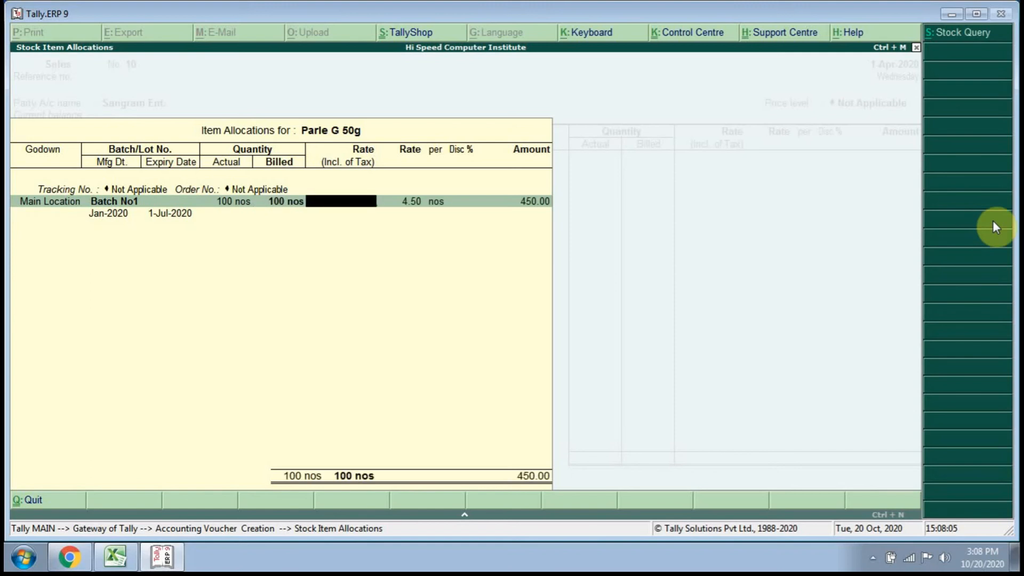
pyautogui.press('Return')
pyautogui.write('5')
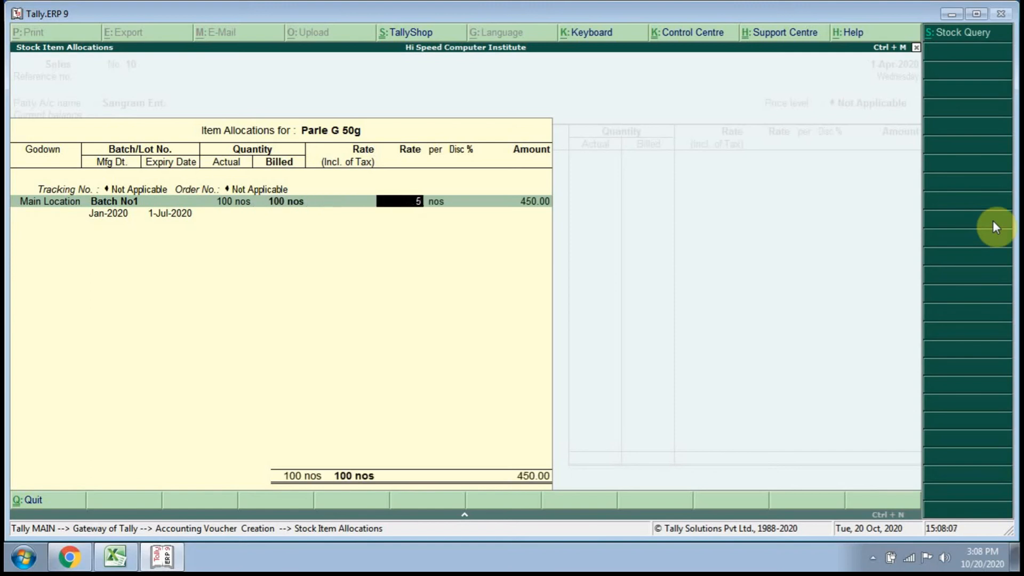
pyautogui.press('Return')
pyautogui.press('Return')
pyautogui.press('Return')
pyautogui.press('Return')
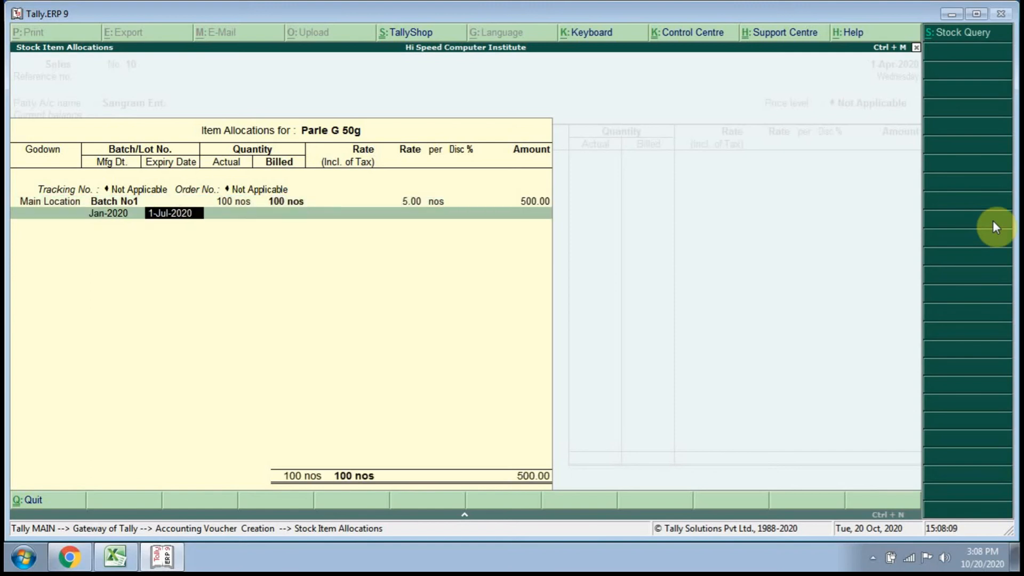
pyautogui.press('Return')
pyautogui.press('Return')
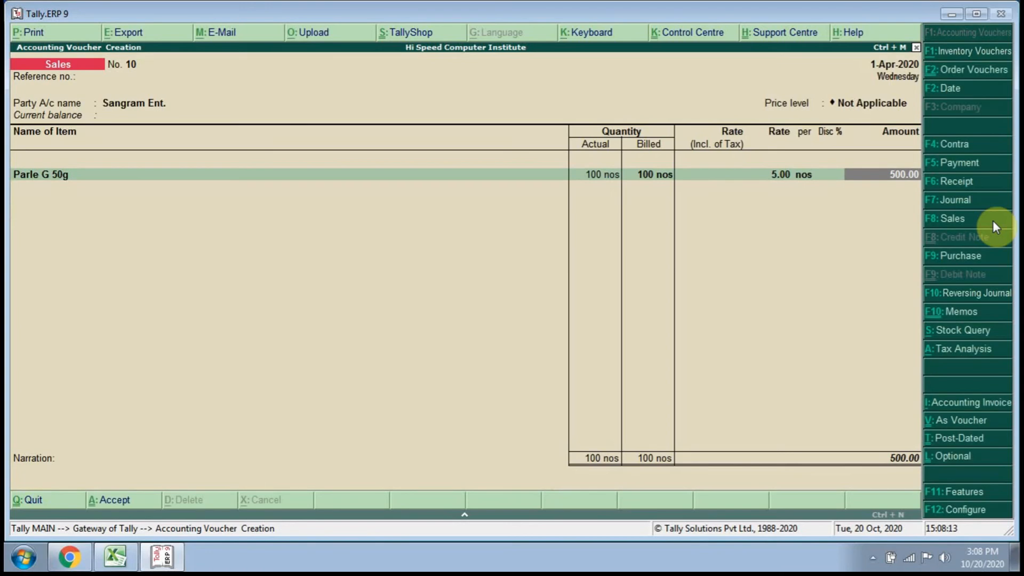
pyautogui.press('Return')
pyautogui.press('Return')
pyautogui.press('Return')
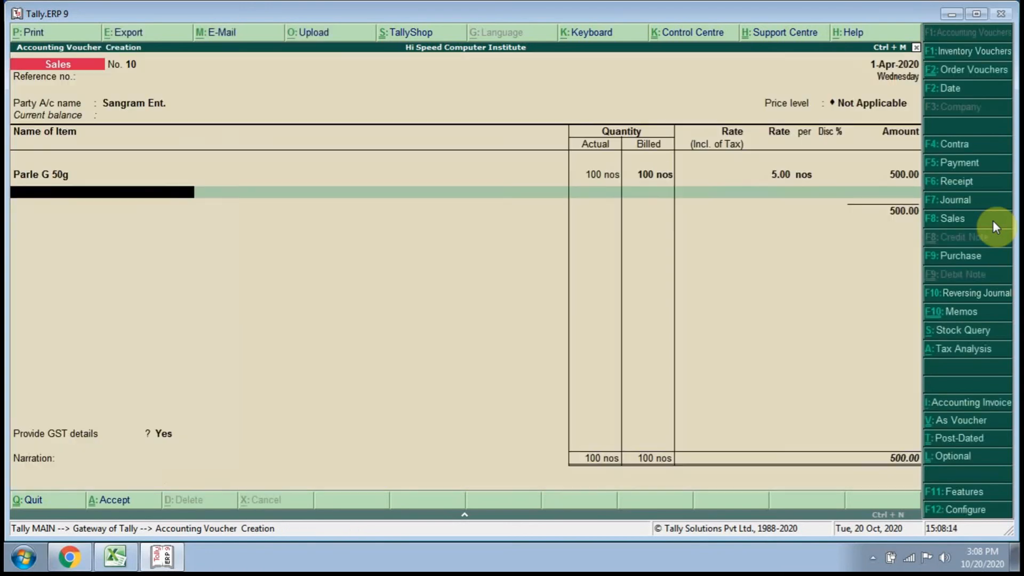
pyautogui.press('Return')
pyautogui.write('S')
pyautogui.press('Down')
pyautogui.press('Down')
pyautogui.press('Down')
pyautogui.press('Down')
pyautogui.press('Down')
pyautogui.press('Down')
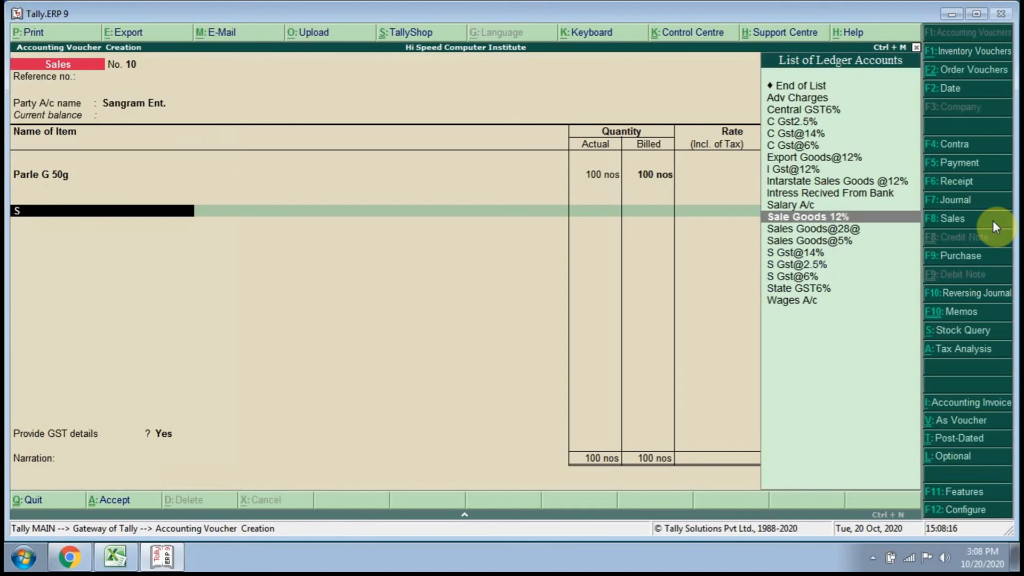
pyautogui.press('Return')
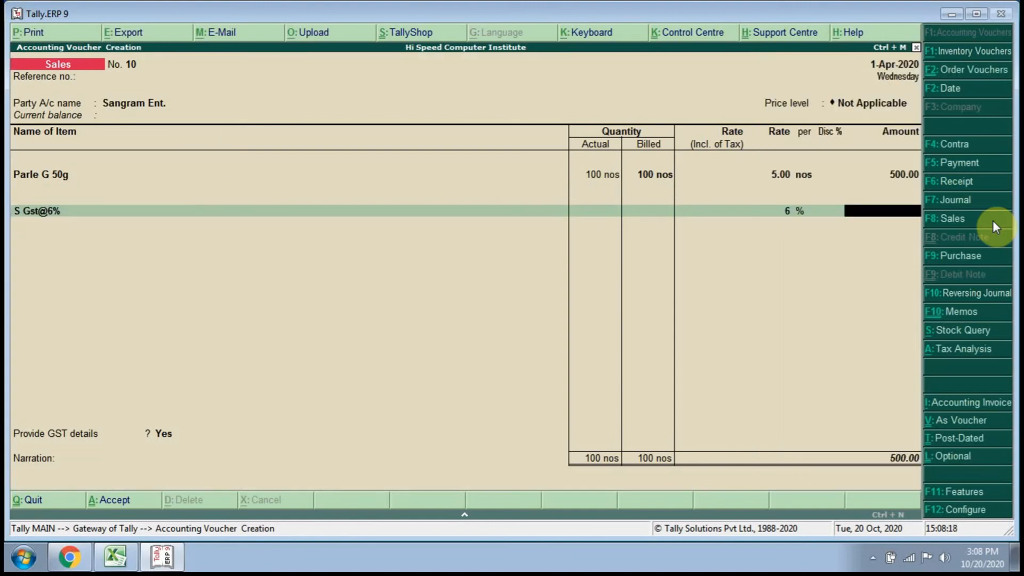
pyautogui.press('BackSpace')
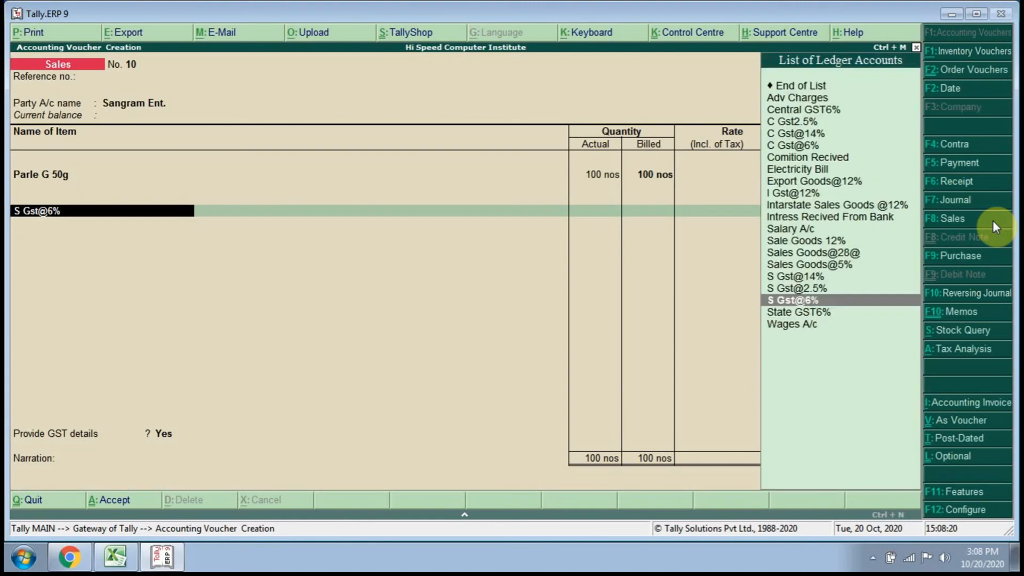
pyautogui.press('Up')
pyautogui.press('Return')
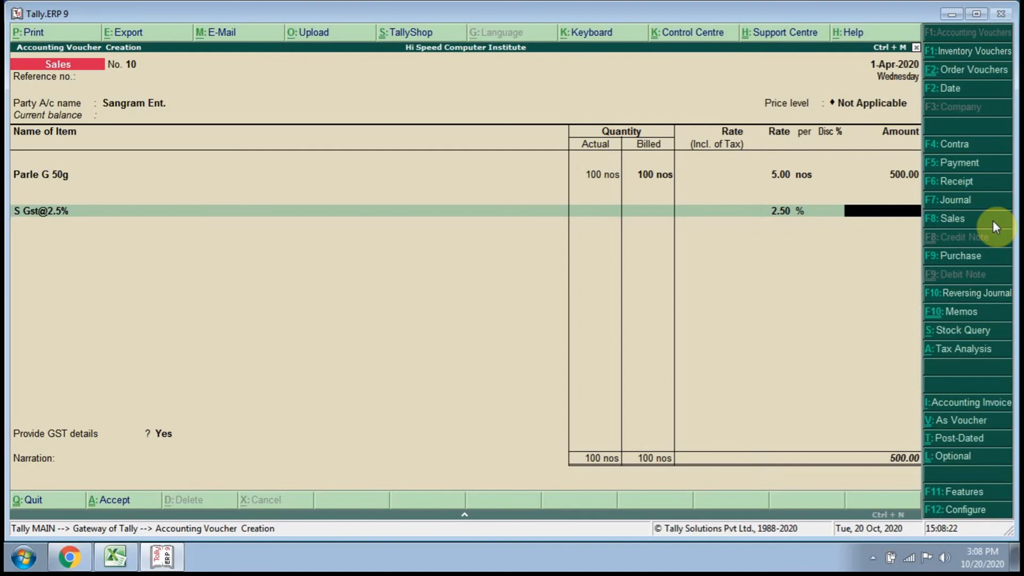
# Return to the Parle G 50g line and allocate its sales amount to the Sale Goods 12% ledger.
pyautogui.press('BackSpace')
pyautogui.press('BackSpace')
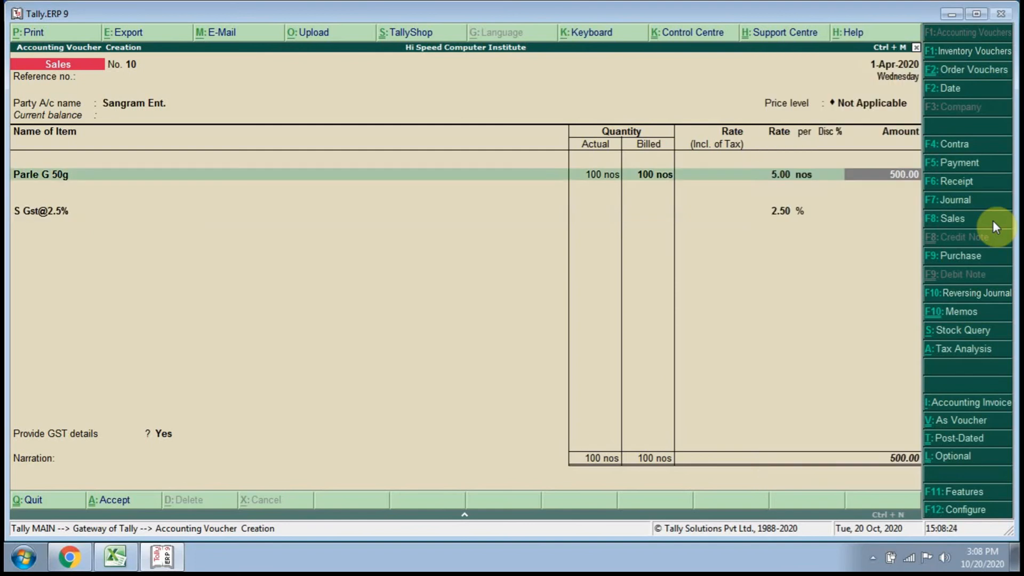
pyautogui.press('Return')
pyautogui.press('BackSpace')
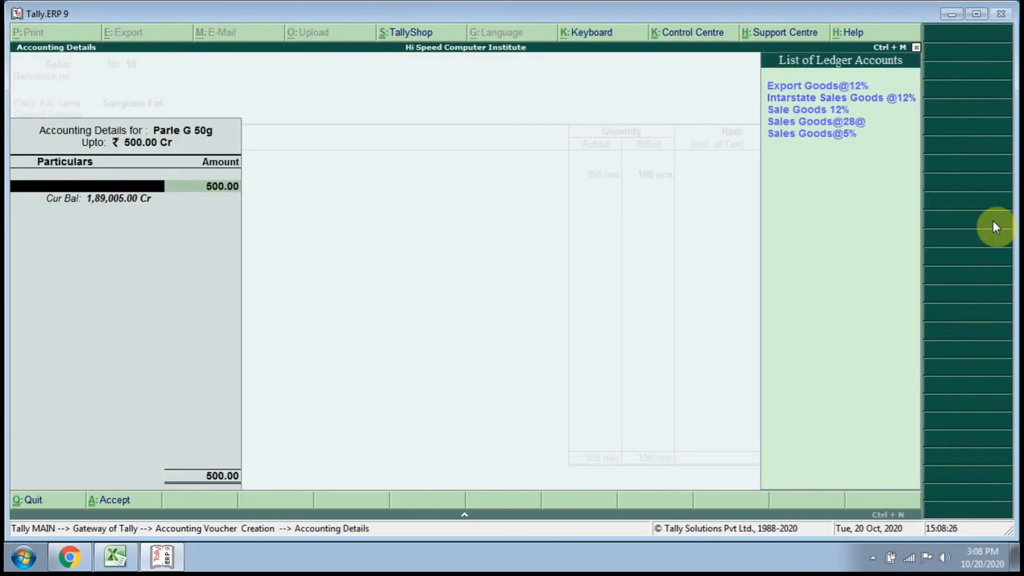
pyautogui.press('Down')
pyautogui.press('Down')
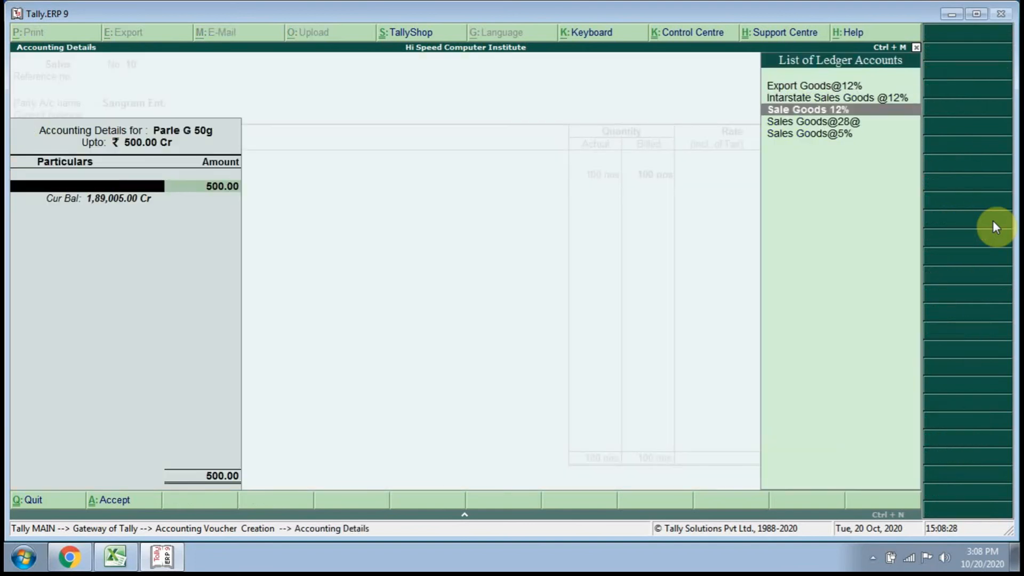
pyautogui.press('Return')
# Change the voucher's state tax ledger to S Gst@6% and accept its calculated amount.
pyautogui.press('Return')
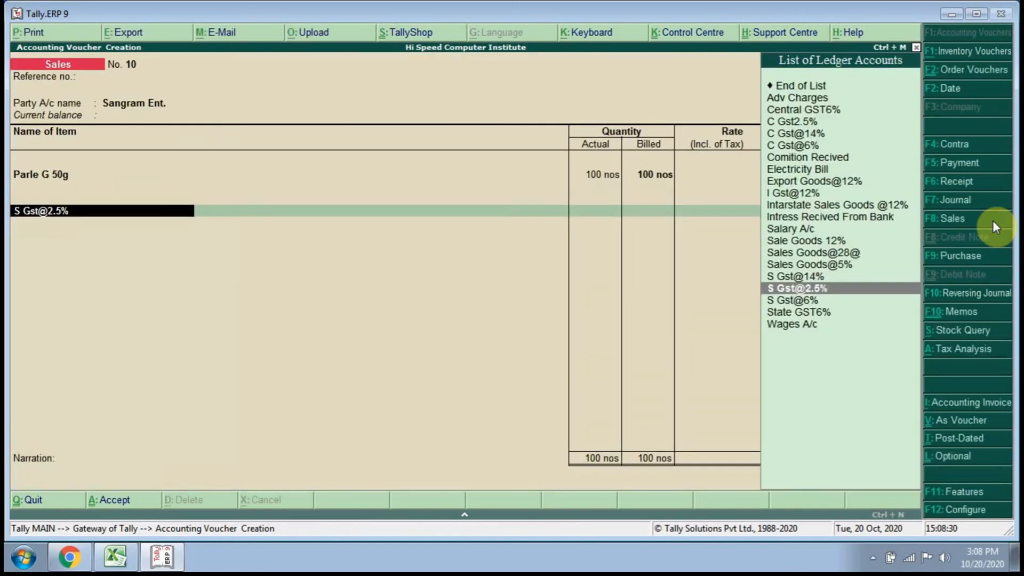
pyautogui.press('Return')
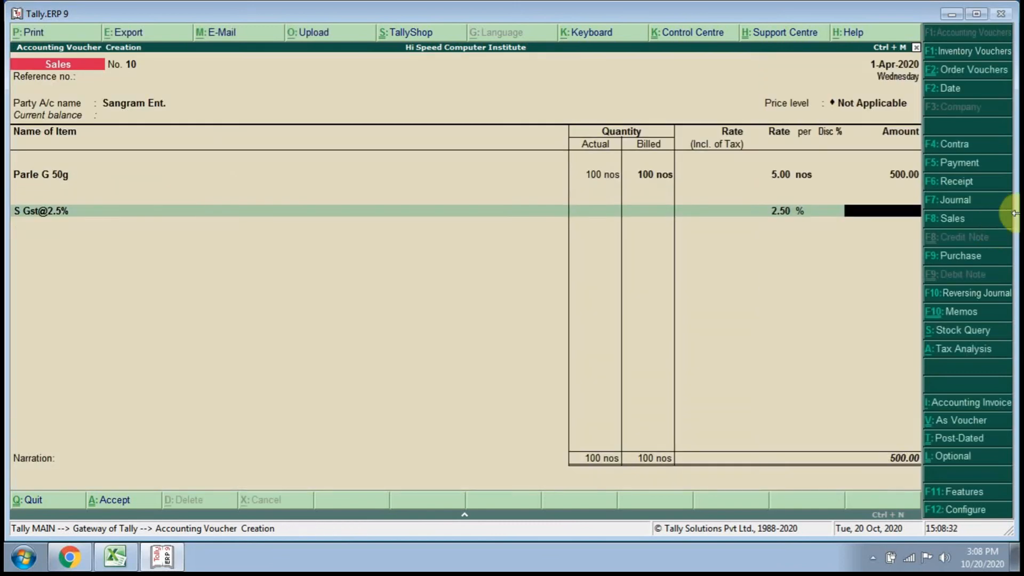
pyautogui.press('BackSpace')
pyautogui.press('Down')
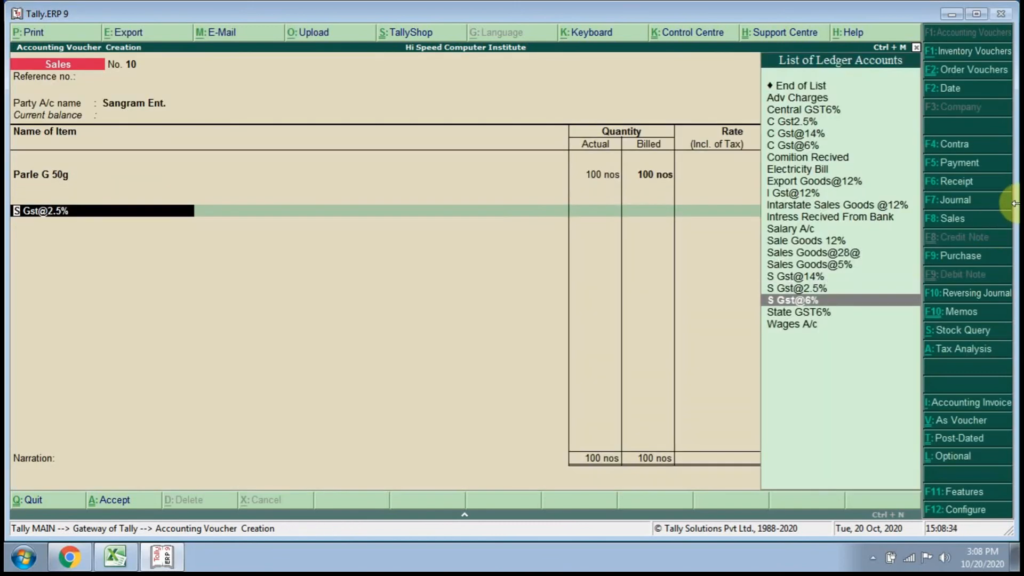
pyautogui.press('Return')
pyautogui.press('Return')
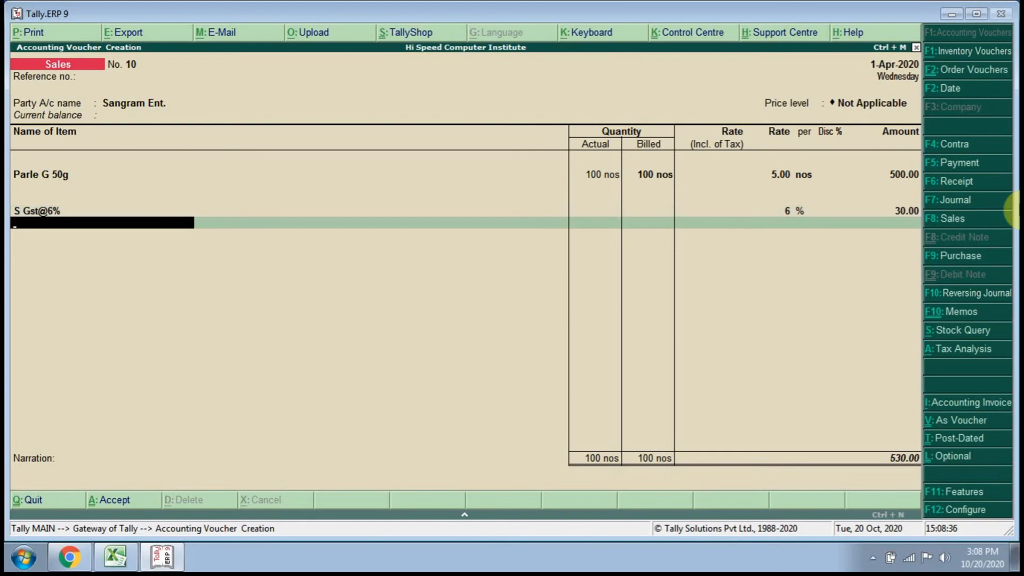
# Add the C Gst@6% ledger as the central tax line and finish the ledger entries.
pyautogui.write('C')
pyautogui.press('Down')
pyautogui.press('Down')
pyautogui.press('Down')
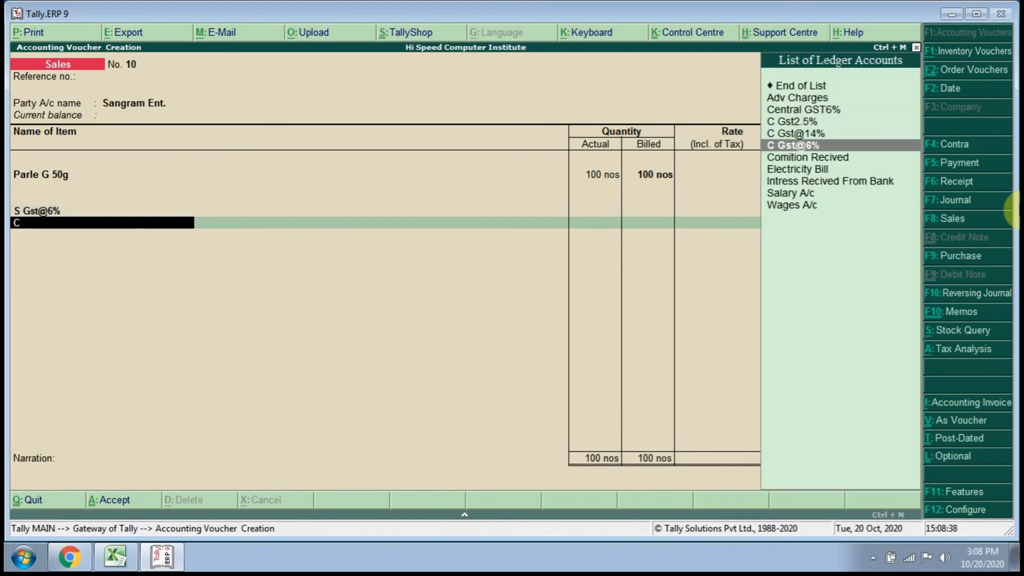
pyautogui.press('Return')
# Enter the narration "being sale ss goods" and save the sales voucher.
pyautogui.press('Return')
pyautogui.press('Return')
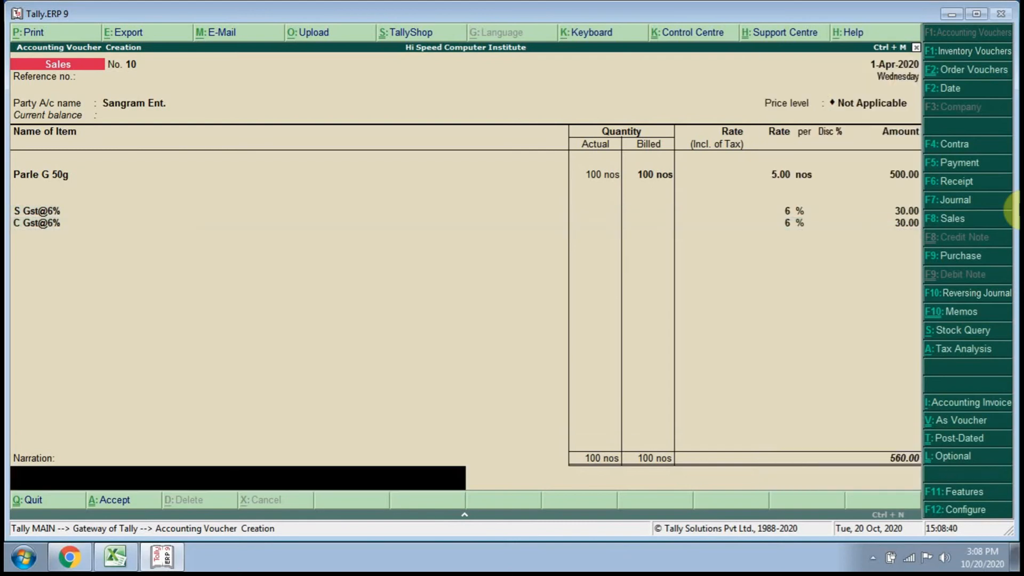
pyautogui.press('Return')
pyautogui.write('being sale ss goods')
pyautogui.press('Return')
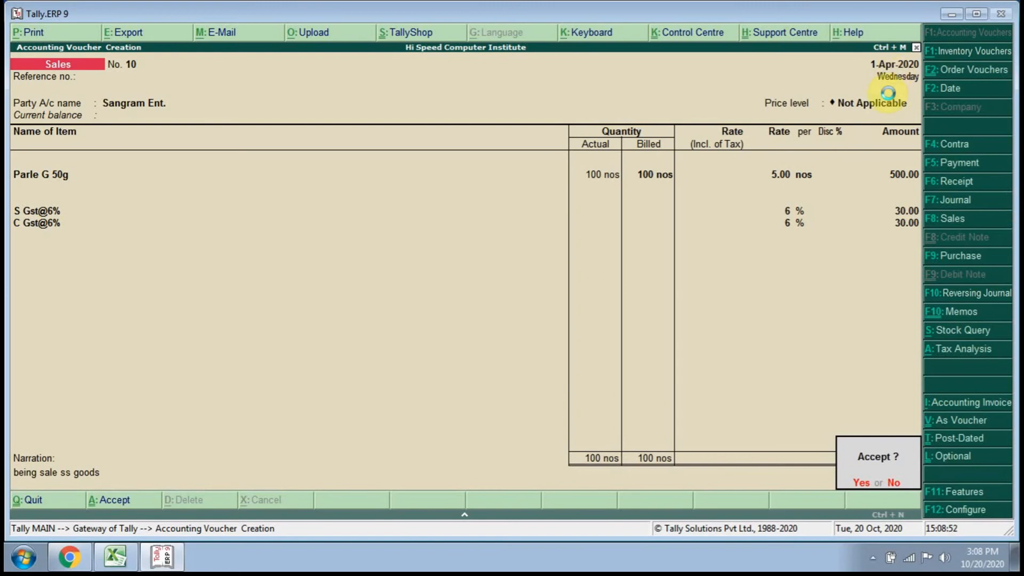
pyautogui.press('Return')
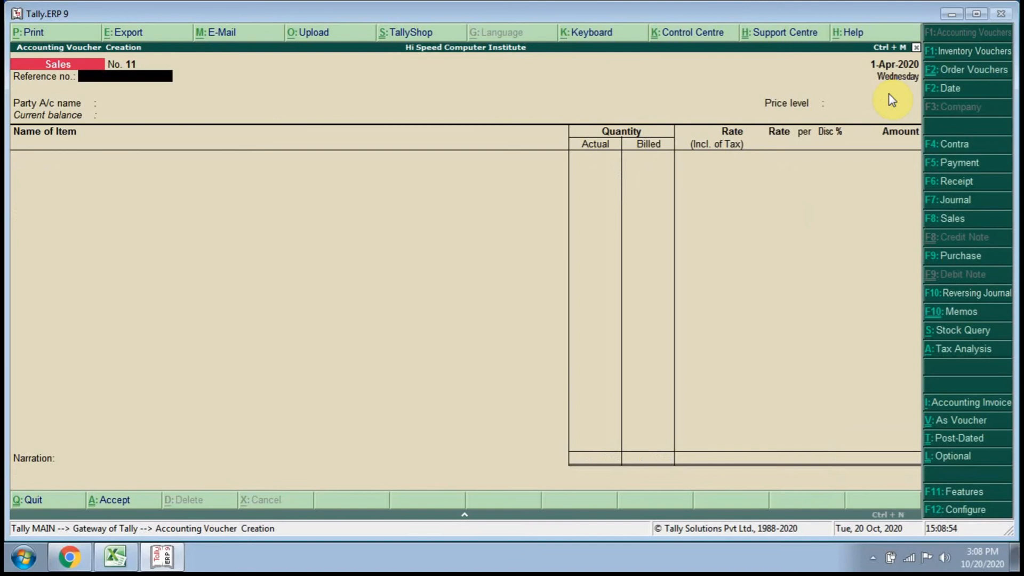
# Leave voucher entry without starting another sale and open the Display reports from the Gateway of Tally.
pyautogui.press('Escape')
pyautogui.press('Return')
pyautogui.press('Escape')
pyautogui.press('Escape')
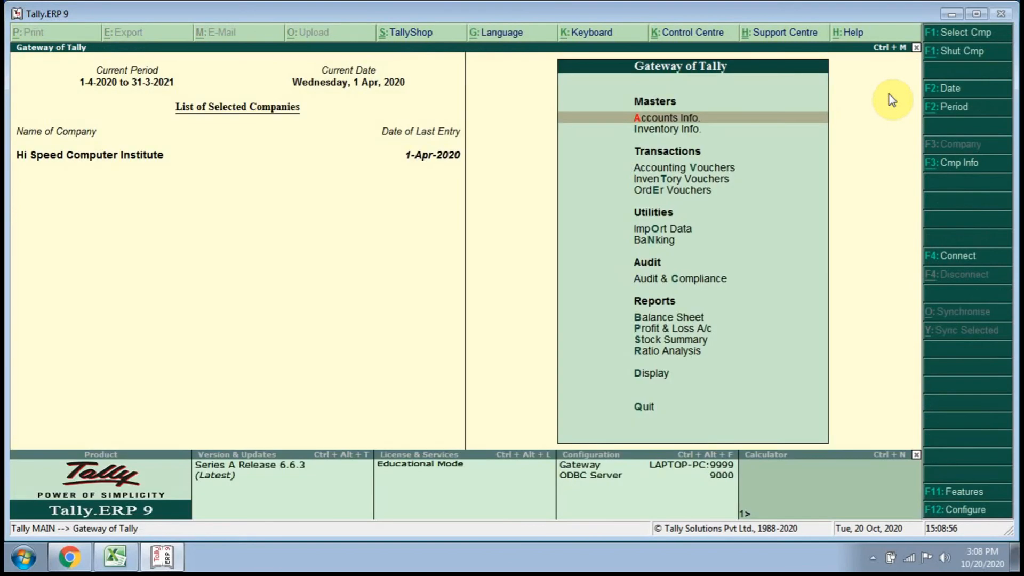
pyautogui.press('Escape')
pyautogui.press('Escape')
pyautogui.press('Up')
pyautogui.press('Up')
pyautogui.press('Up')
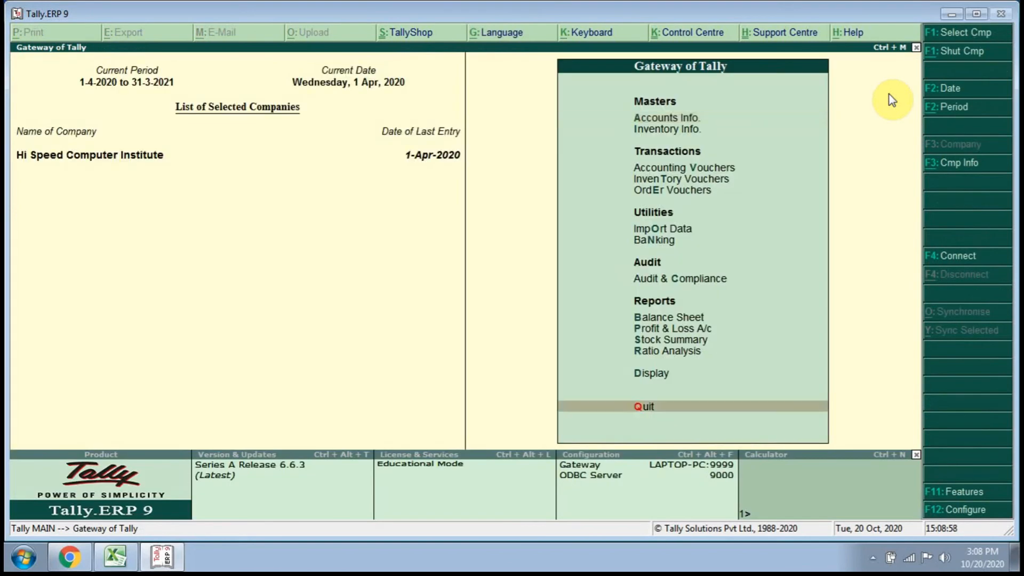
pyautogui.press('Down')
pyautogui.press('Return')
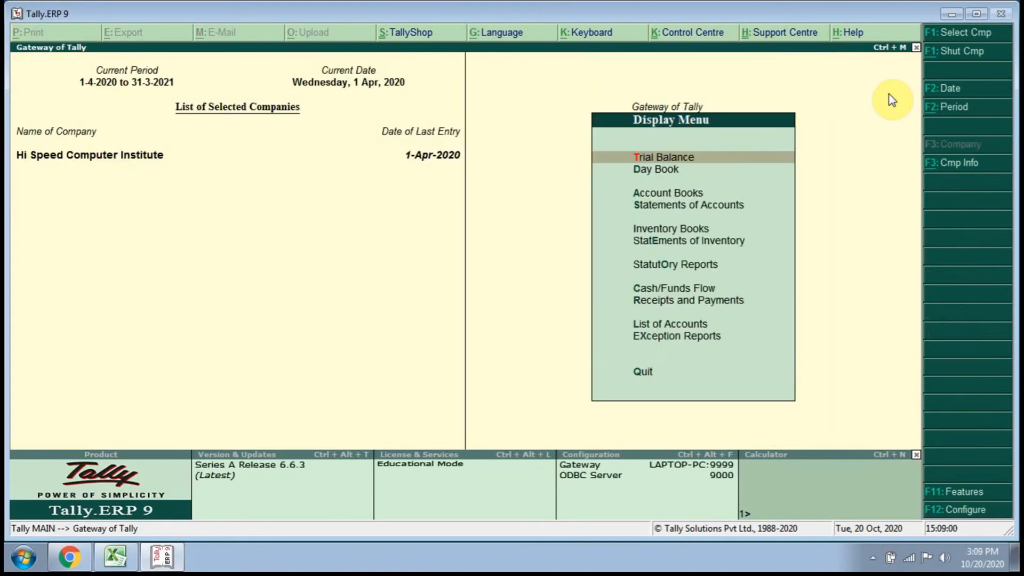
# Open the Outstandings reports within Statements of Accounts.
pyautogui.press('Down')
pyautogui.press('Down')
pyautogui.press('Down')
pyautogui.press('Down')
pyautogui.press('Down')
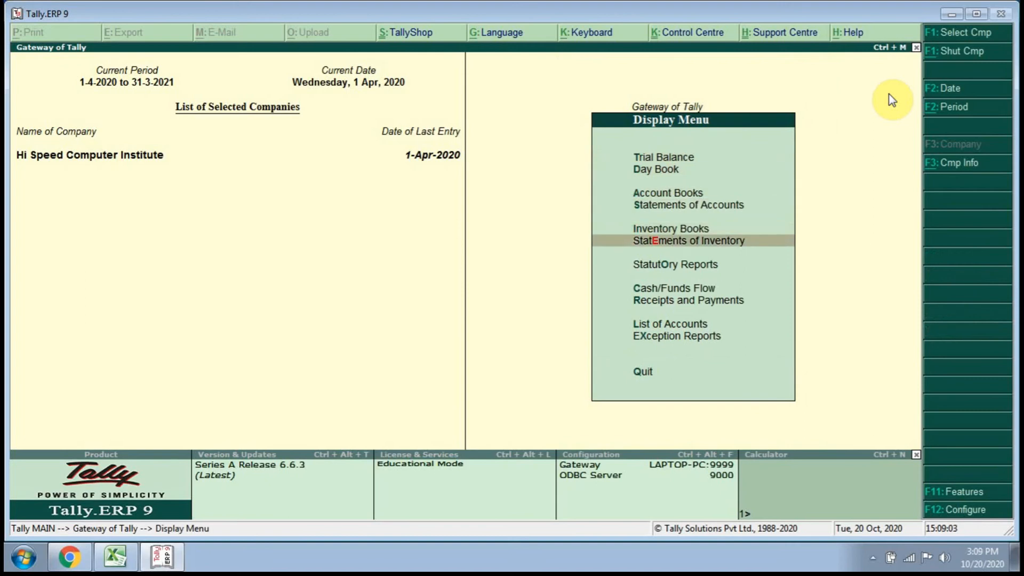
pyautogui.press('Up')
pyautogui.press('Up')
pyautogui.press('Return')
# Display the outstanding Receivables and select the Sangram Ent. bill.
pyautogui.press('Return')
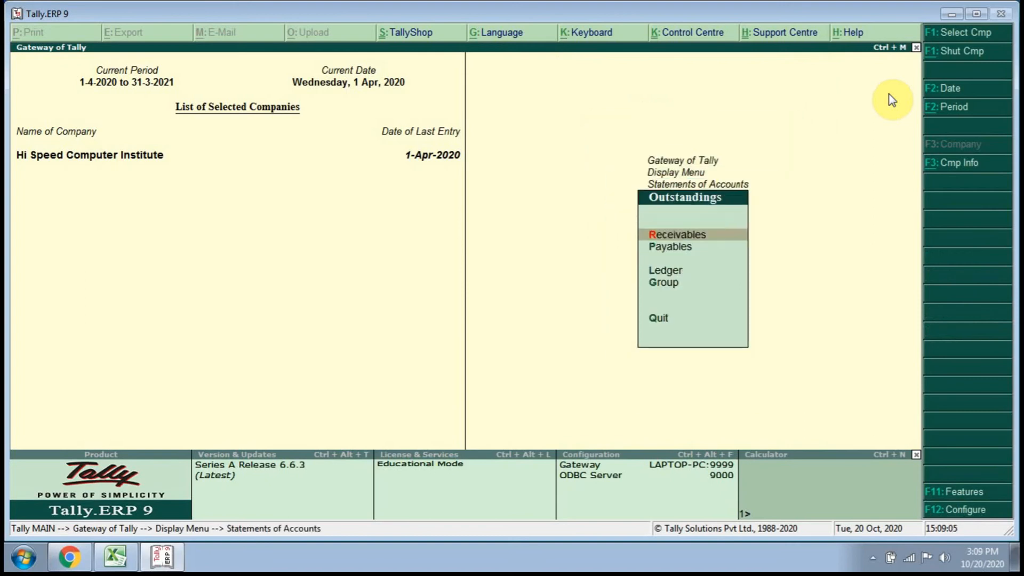
pyautogui.press('Down')
pyautogui.press('Up')
pyautogui.press('Return')
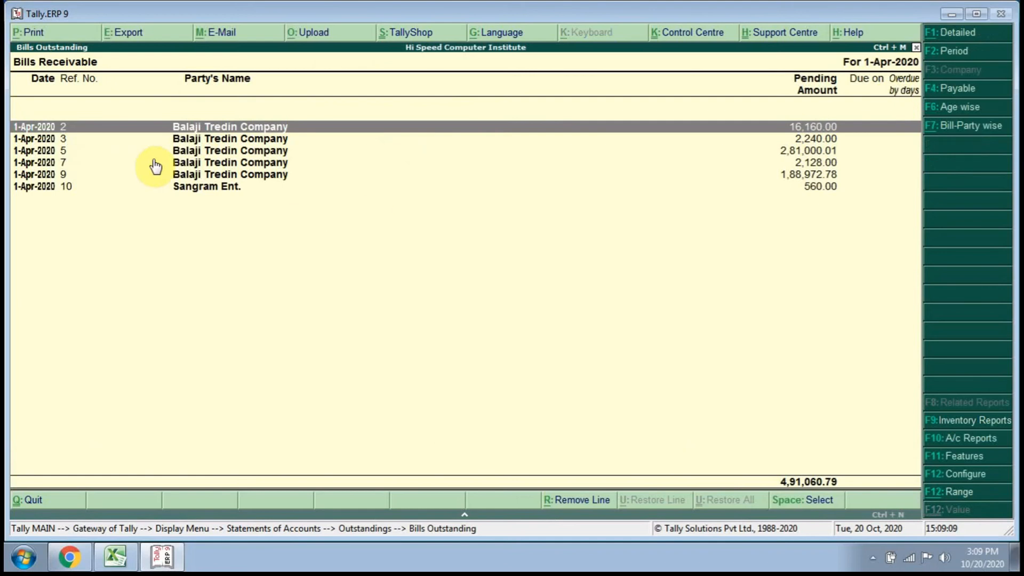
pyautogui.click(183, 192)
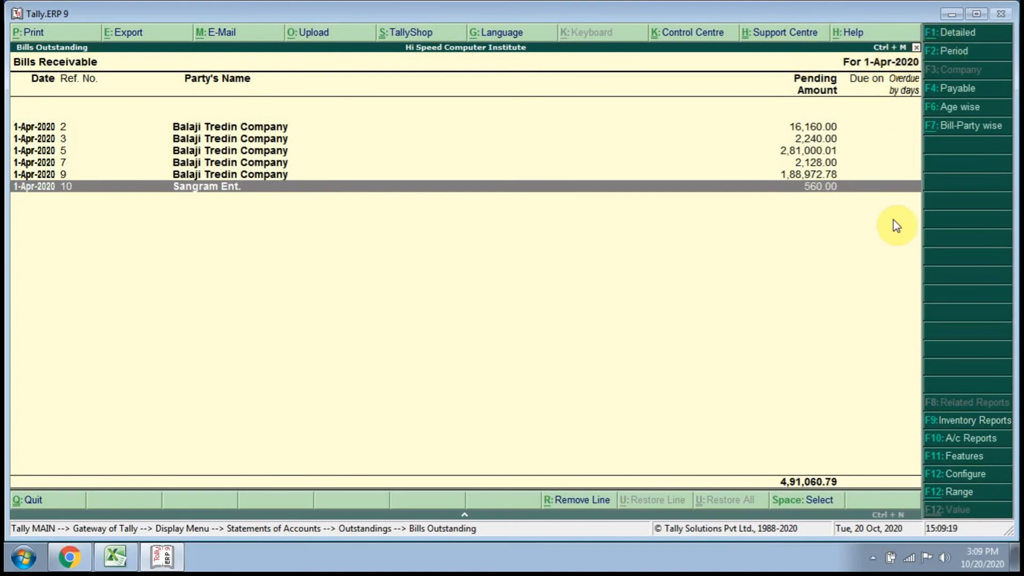
# Set the Bills Receivable period to 1-4-2020 through 1-5-2020 and select the Sangram Ent. bill to check its overdue days.
pyautogui.click(960, 56)
pyautogui.press('Return')
pyautogui.write('1-5')
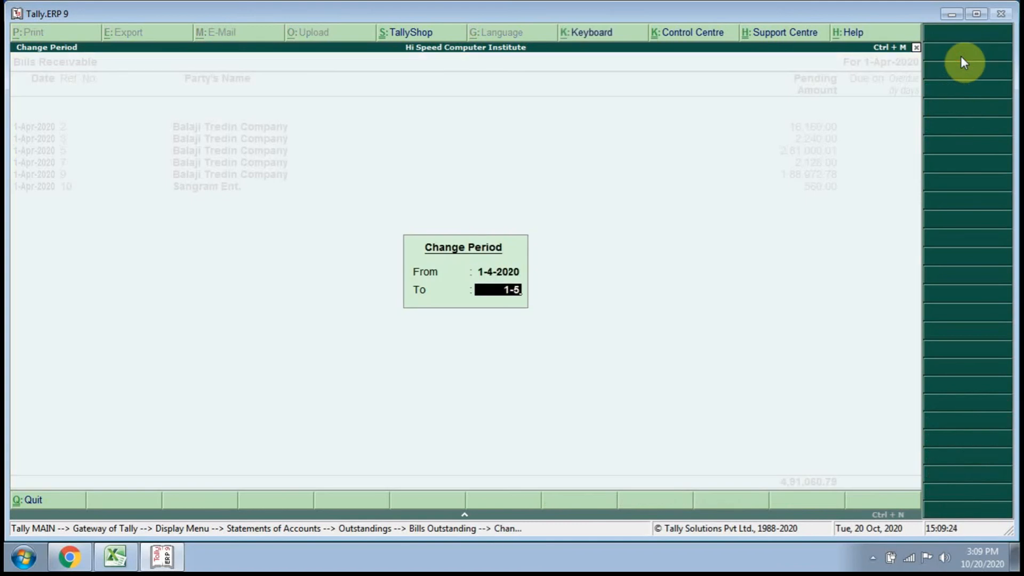
pyautogui.press('Return')
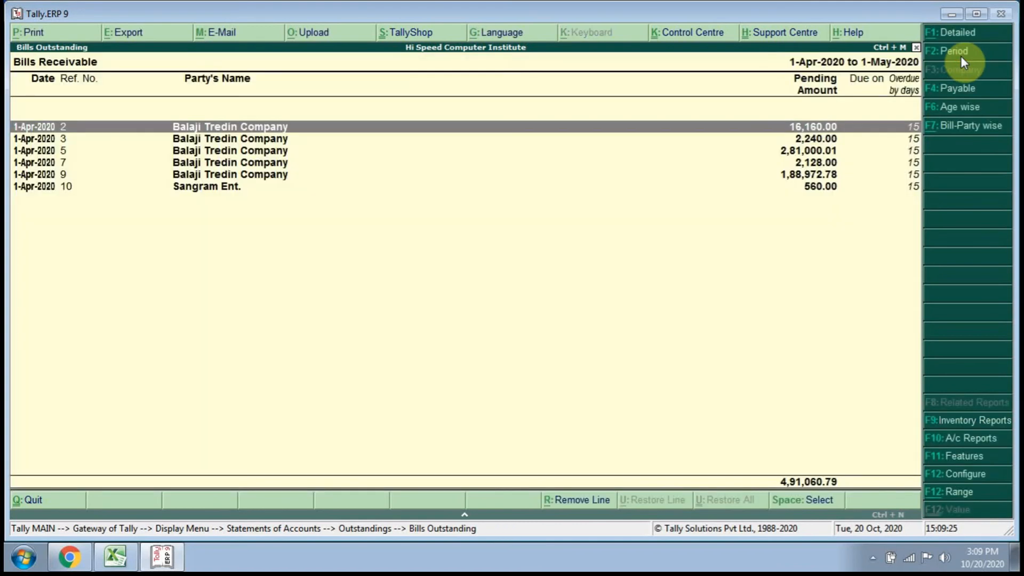
pyautogui.click(915, 188)
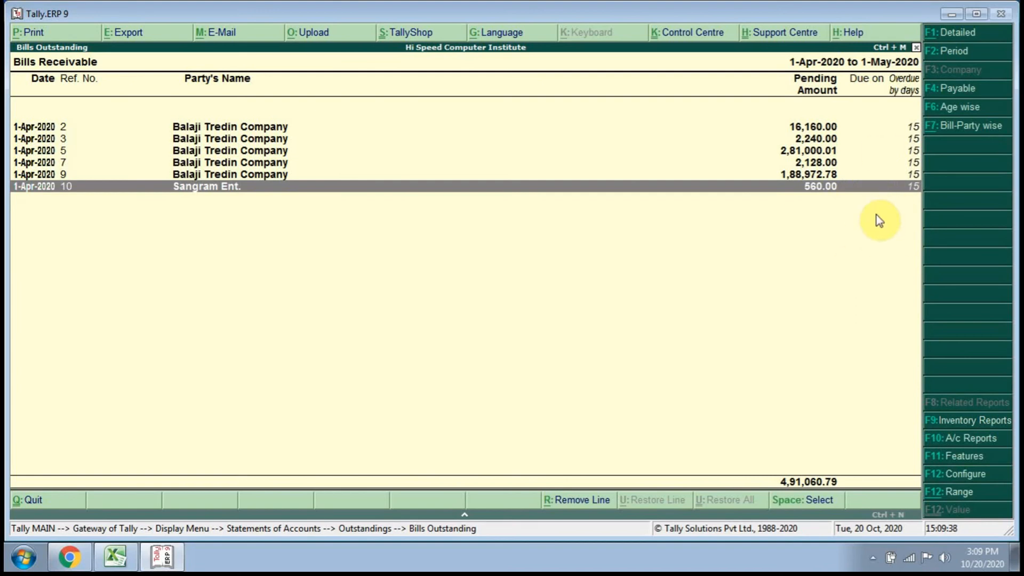
# Close the receivables report and return to the Gateway of Tally without quitting the program.
pyautogui.press('Escape')
pyautogui.press('Escape')
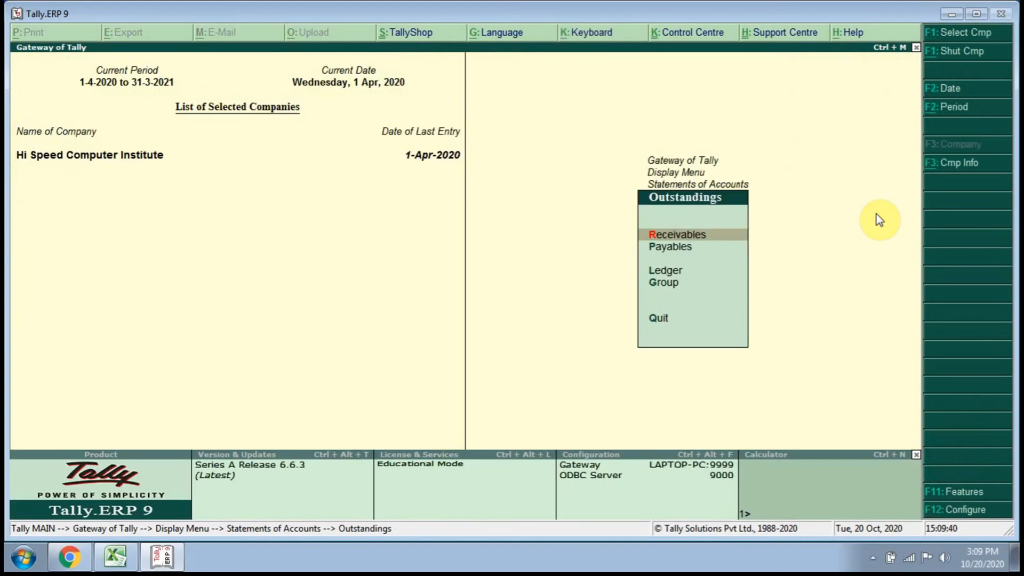
pyautogui.press('Escape')
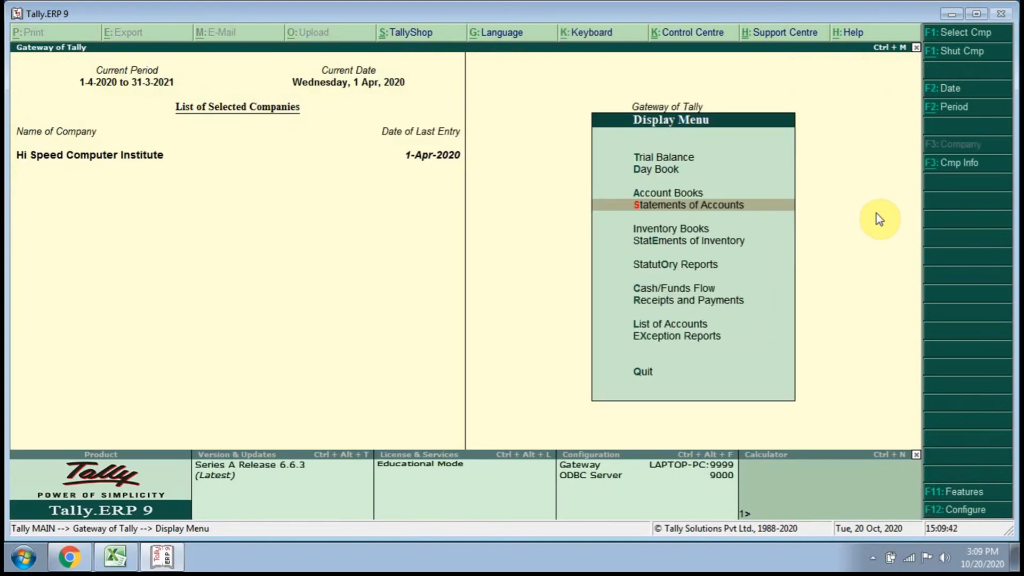
pyautogui.press('Return')
pyautogui.press('Escape')
pyautogui.press('Escape')
pyautogui.press('Escape')
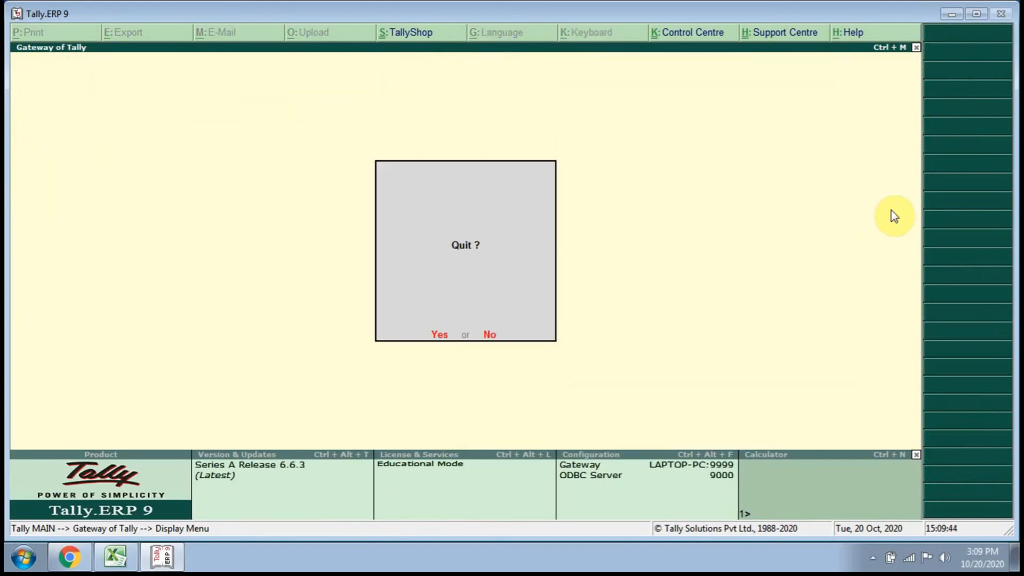
pyautogui.press('n')
# Open Statements of Accounts from the Display reports of the Gateway of Tally.
pyautogui.press('Up')
pyautogui.press('Up')
pyautogui.press('Down')
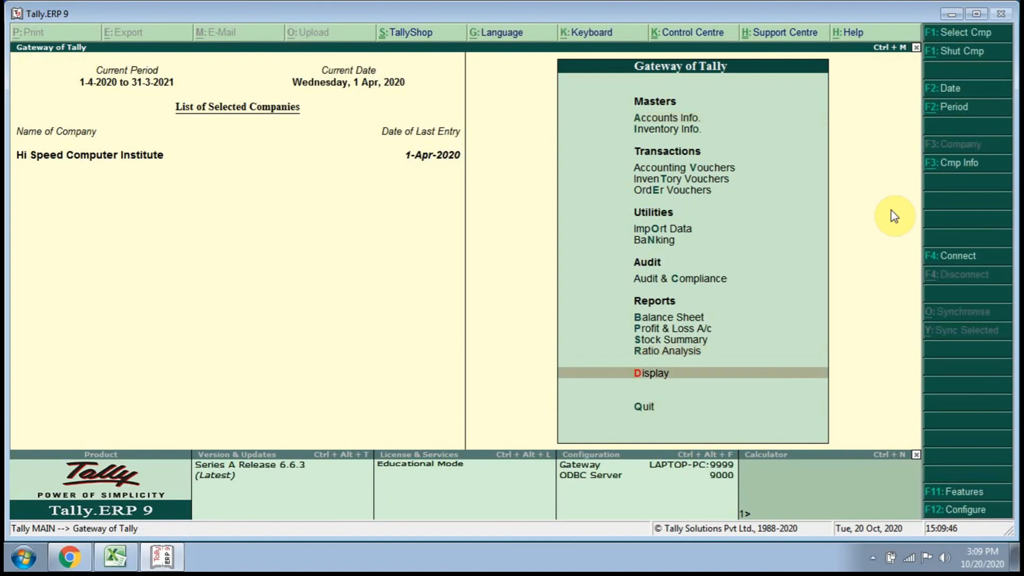
pyautogui.press('Return')
pyautogui.press('Down')
pyautogui.press('Down')
# Open the Interest Receivable report within Interest Calculations.
pyautogui.press('Down')
pyautogui.press('Return')
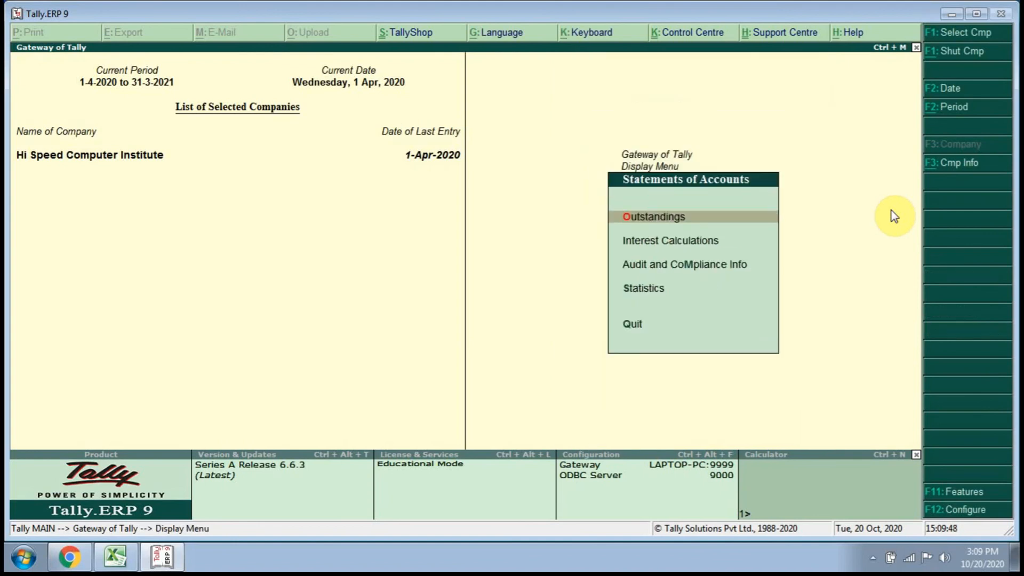
pyautogui.press('Down')
pyautogui.press('Down')
pyautogui.press('Up')
pyautogui.press('Return')
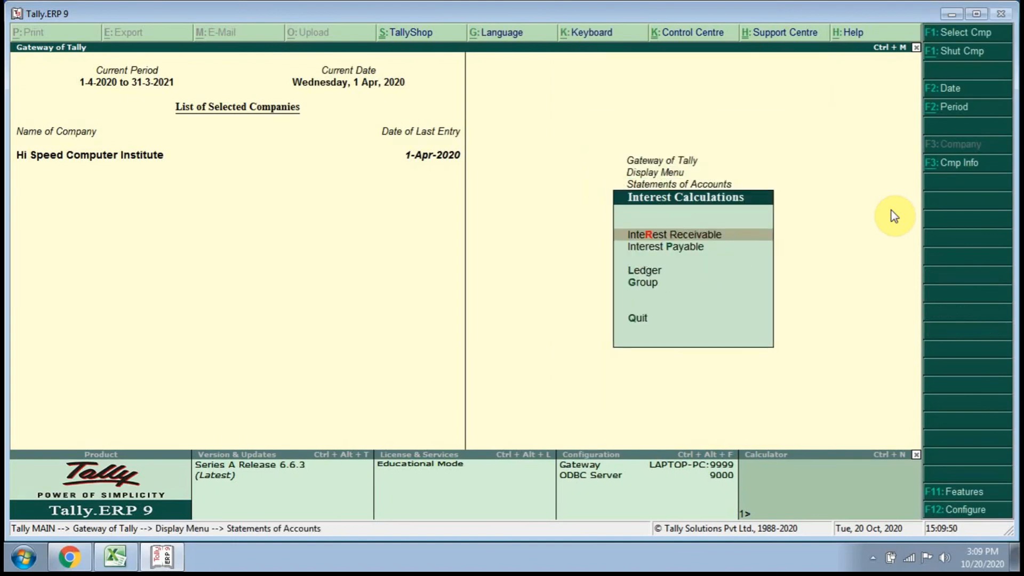
pyautogui.press('Return')
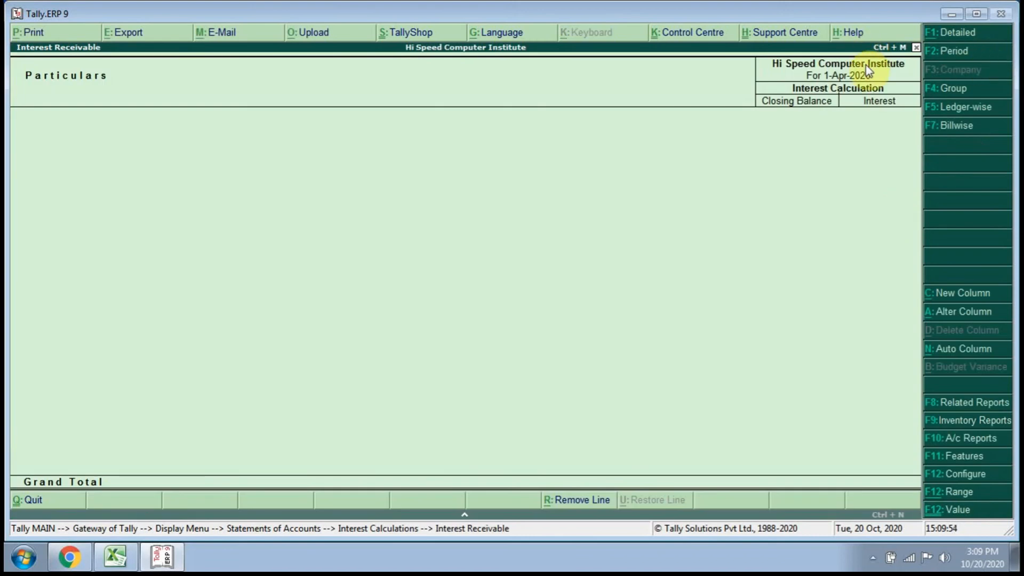
# Set the Interest Receivable period to end on 1-5-2020 and drill down through Current Assets into Sundry Debtors.
pyautogui.click(930, 56)
pyautogui.press('Return')
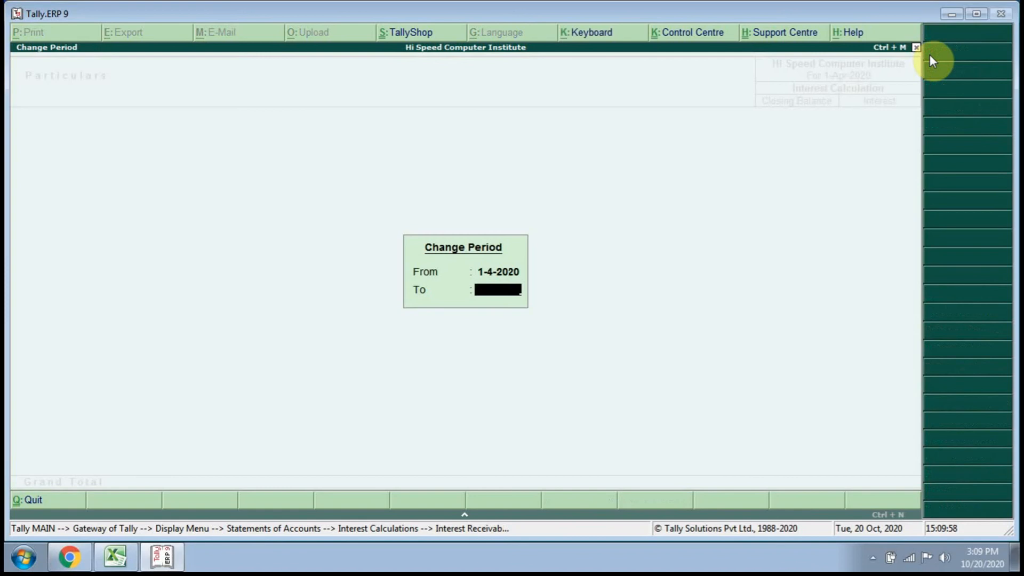
pyautogui.write('1-5')
pyautogui.press('Return')
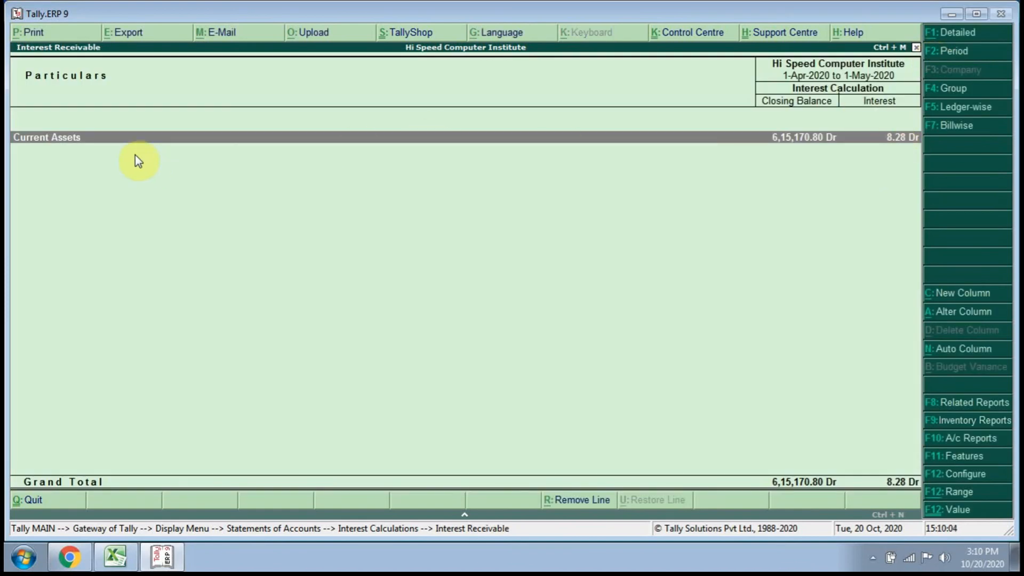
pyautogui.press('Return')
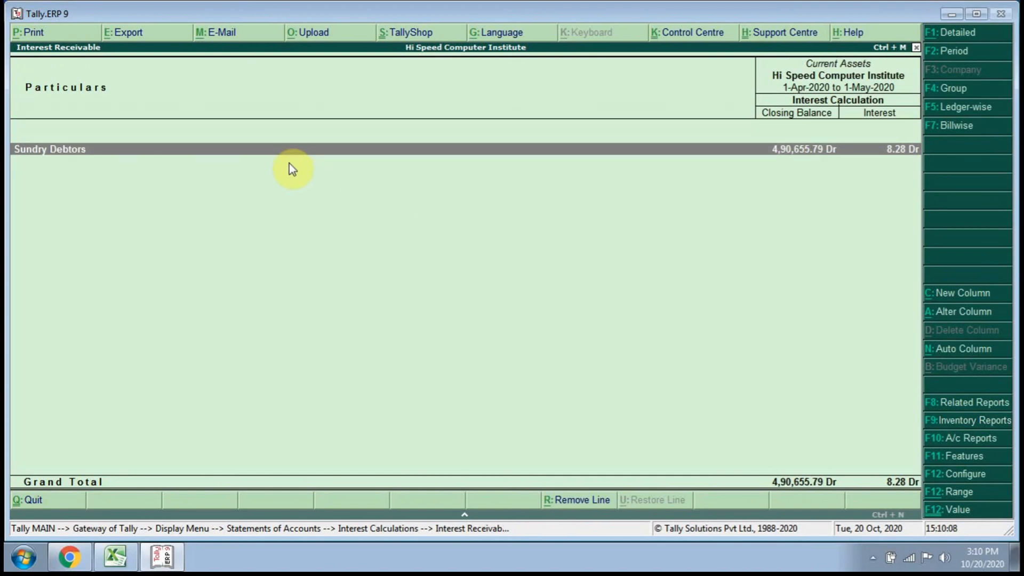
pyautogui.press('Return')
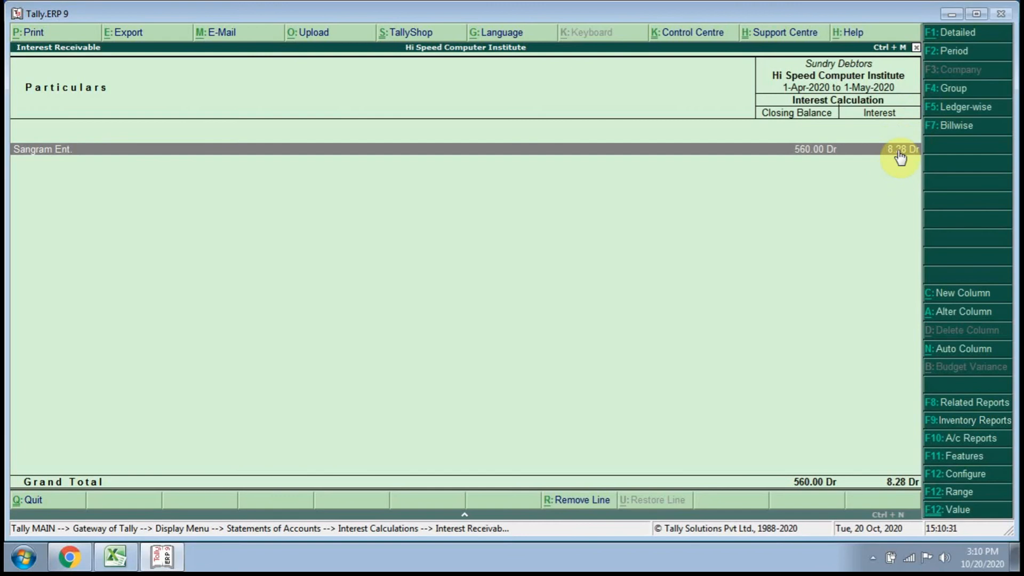
# Extend the Sundry Debtors interest report's period to 1-6-2020, keeping the start date of 1-4-2020.
pyautogui.click(950, 50)
pyautogui.press('Return')
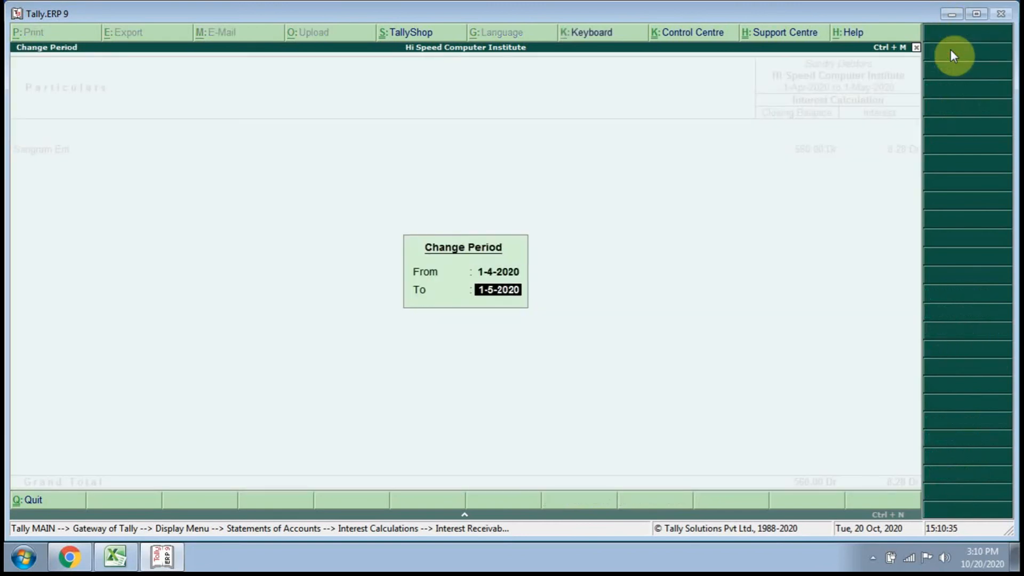
pyautogui.write('1-6')
pyautogui.press('Return')
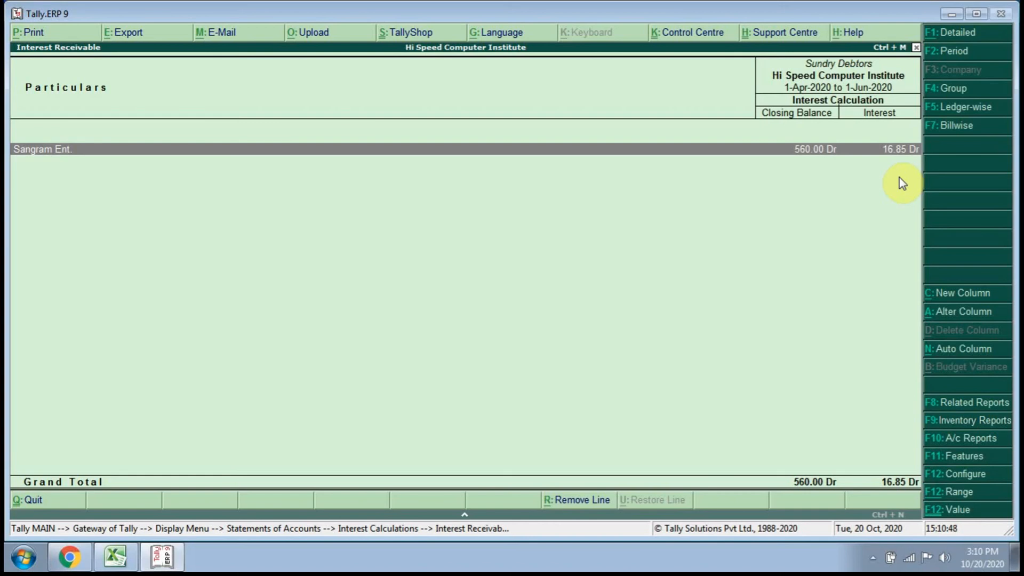
# Leave the interest reports and open Accounting Vouchers from the Gateway of Tally.
pyautogui.press('Escape')
pyautogui.press('Escape')
pyautogui.press('Escape')
pyautogui.press('Escape')
pyautogui.press('Escape')
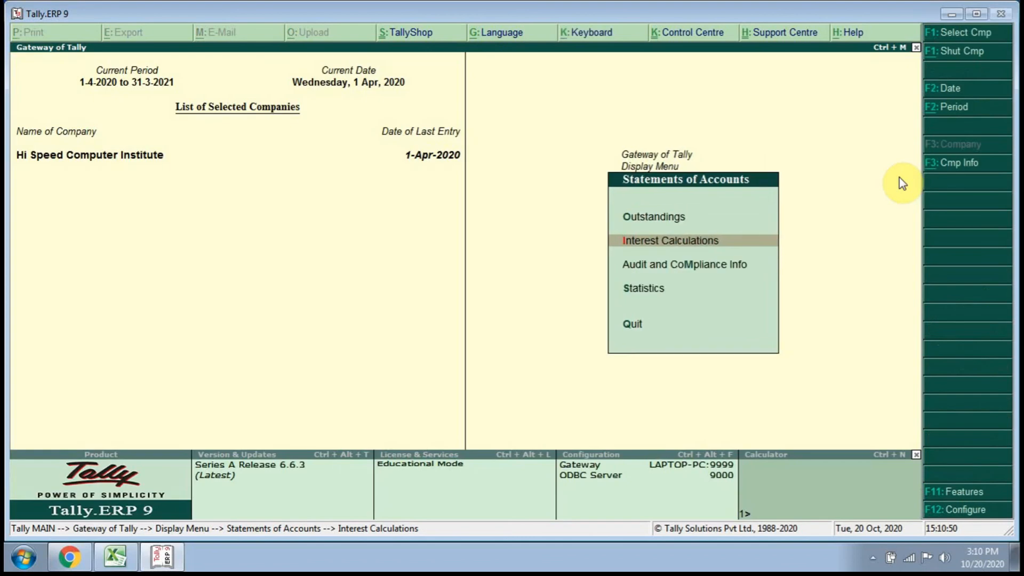
pyautogui.press('Escape')
pyautogui.press('Escape')
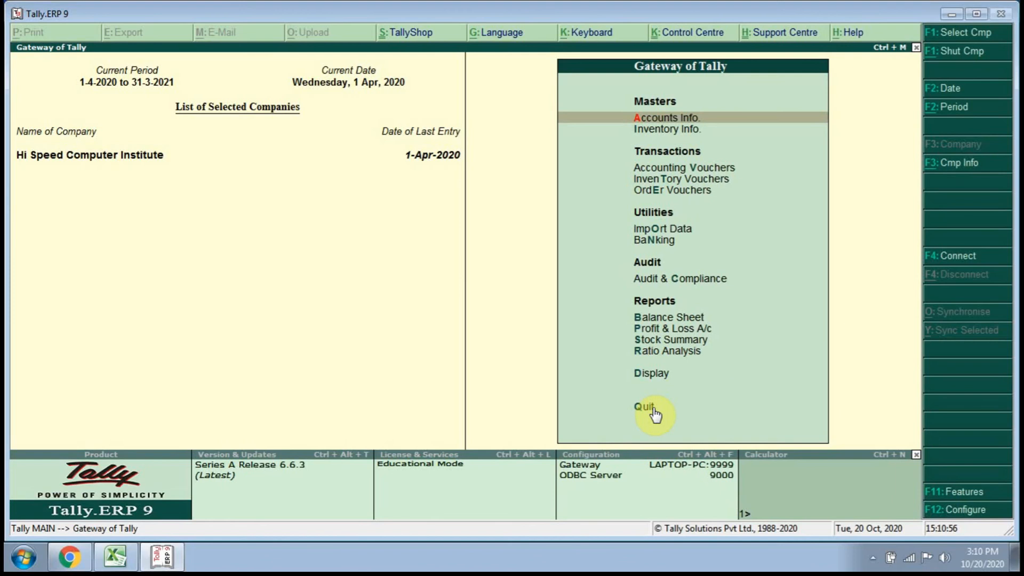
pyautogui.press('Down')
pyautogui.press('Down')
pyautogui.press('Return')
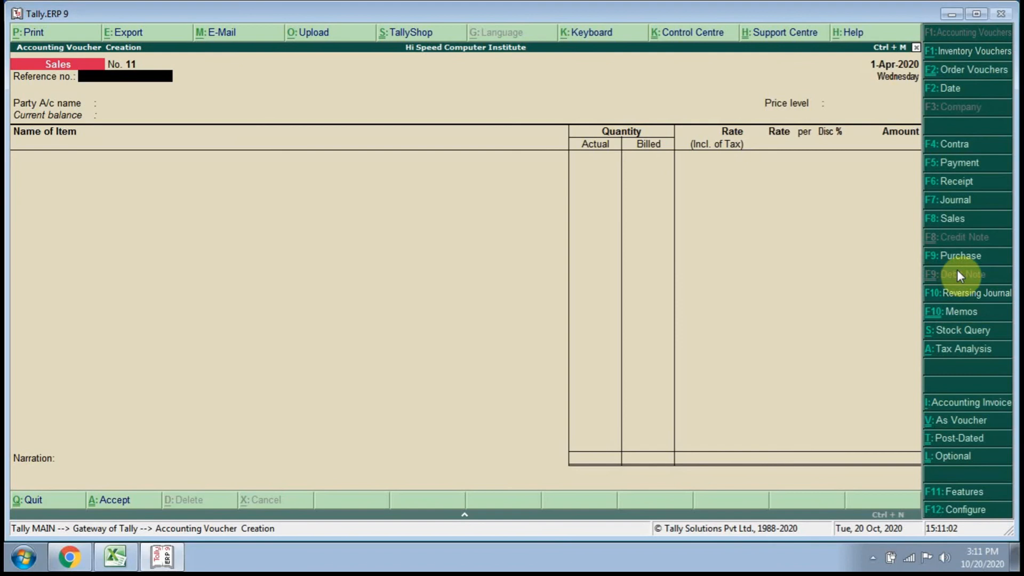
# Enable debit and credit notes in the company's accounting features, with both recorded in invoice mode, and accept the settings.
pyautogui.click(988, 496)
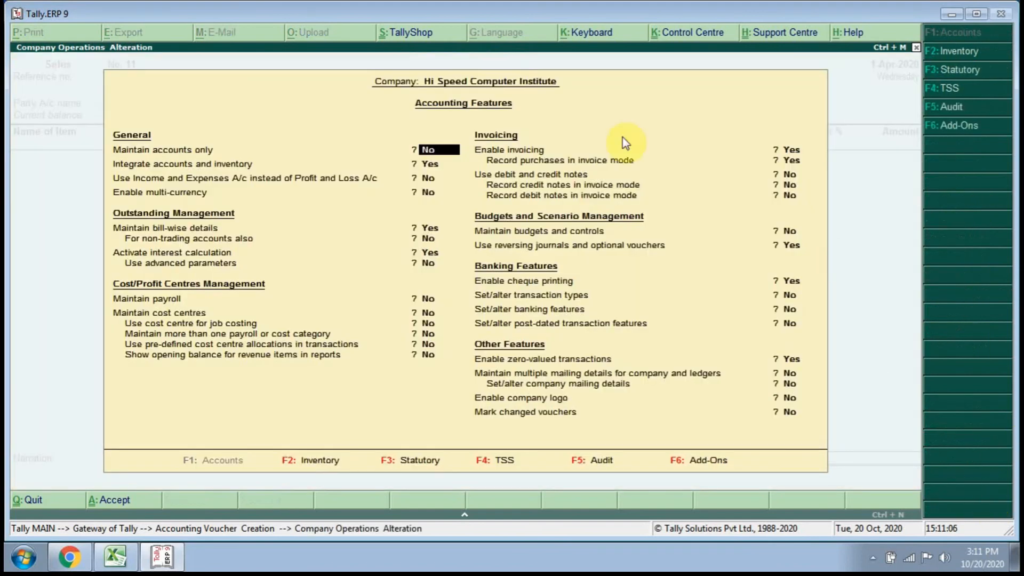
pyautogui.click(788, 175)
pyautogui.click(789, 185)
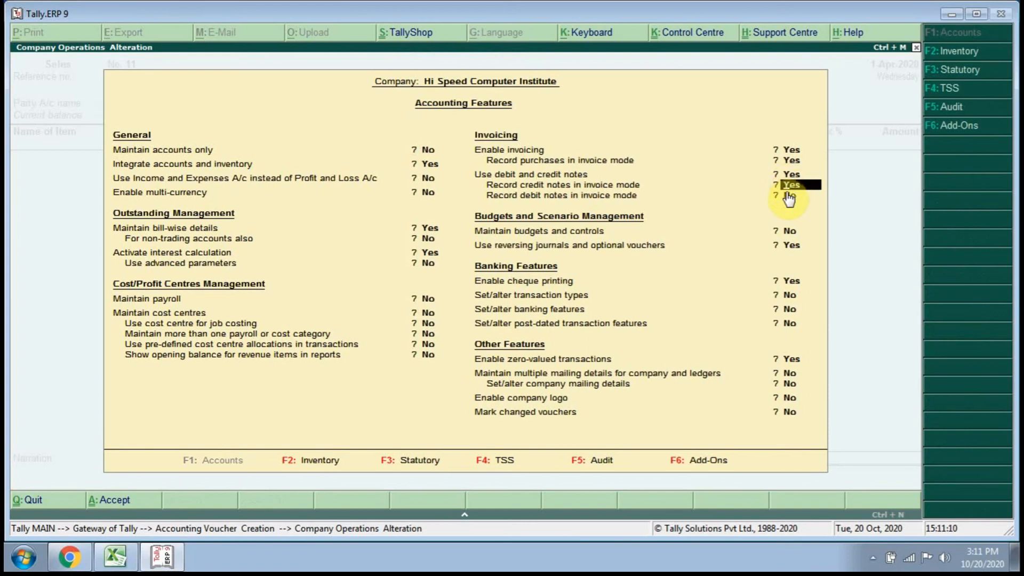
pyautogui.click(788, 197)
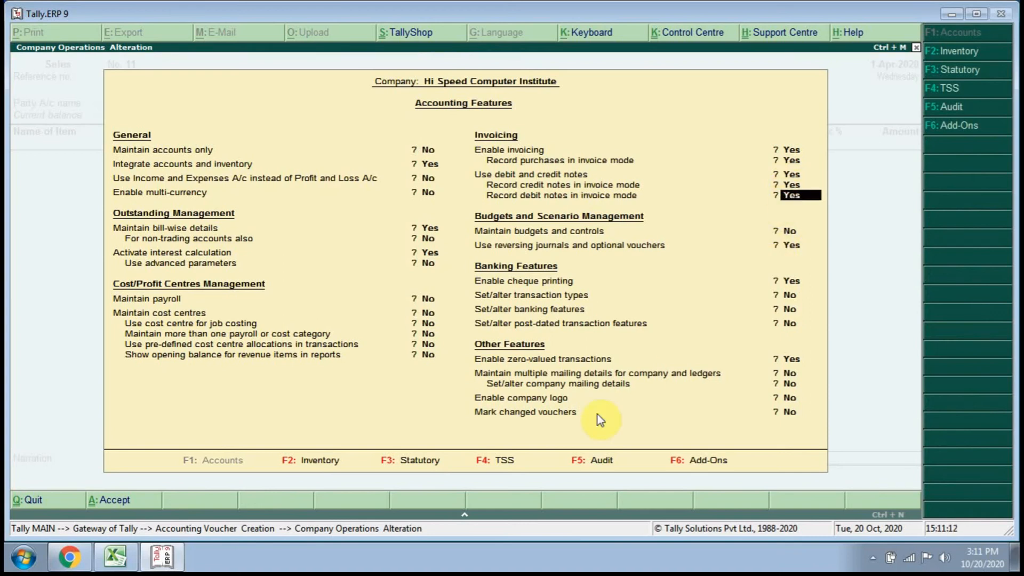
pyautogui.click(109, 501)
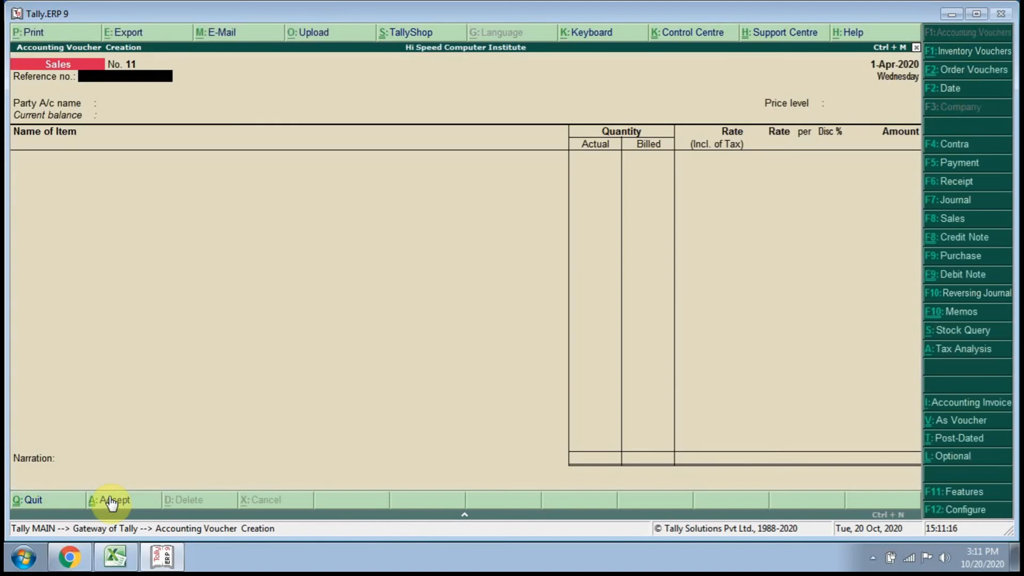
# Start a Debit Note voucher with original invoice number 1, dated 1-Apr-2020, for the party Sangram Ent.
pyautogui.click(976, 278)
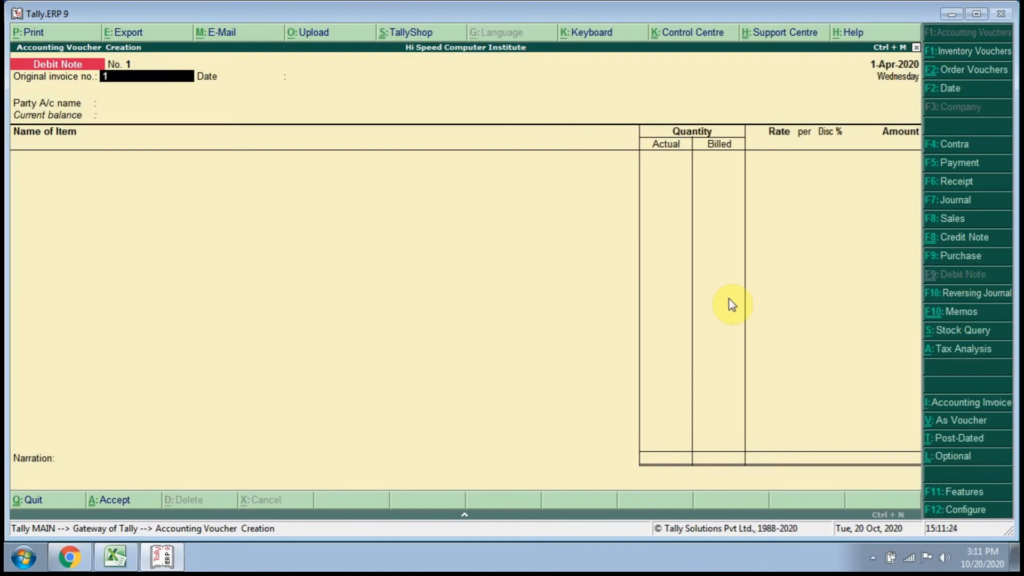
pyautogui.write('1')
pyautogui.press('Return')
pyautogui.press('Return')
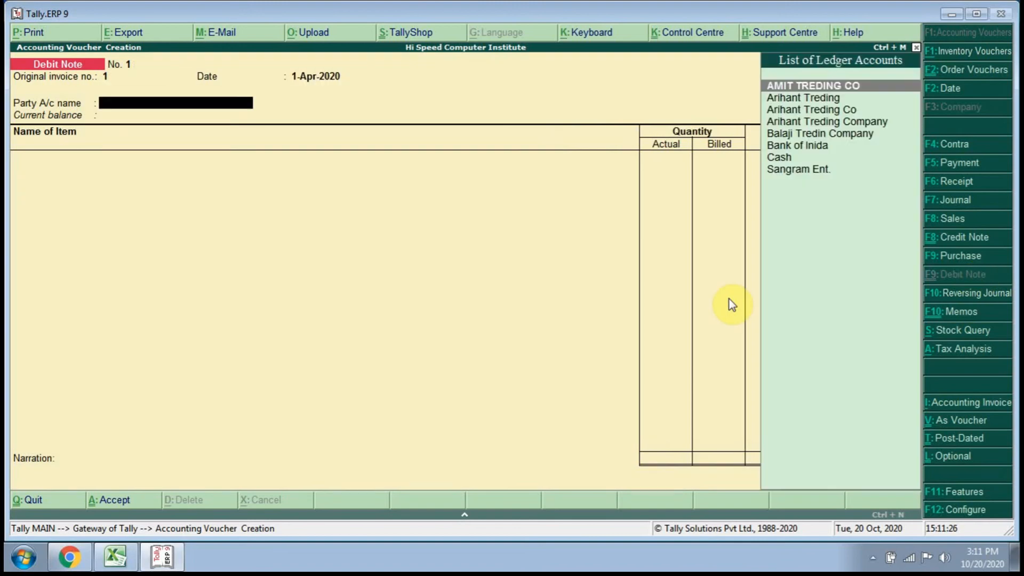
pyautogui.press('Down')
pyautogui.press('Down')
pyautogui.press('Down')
pyautogui.press('Down')
pyautogui.press('Down')
pyautogui.press('Down')
pyautogui.press('Down')
pyautogui.press('Return')
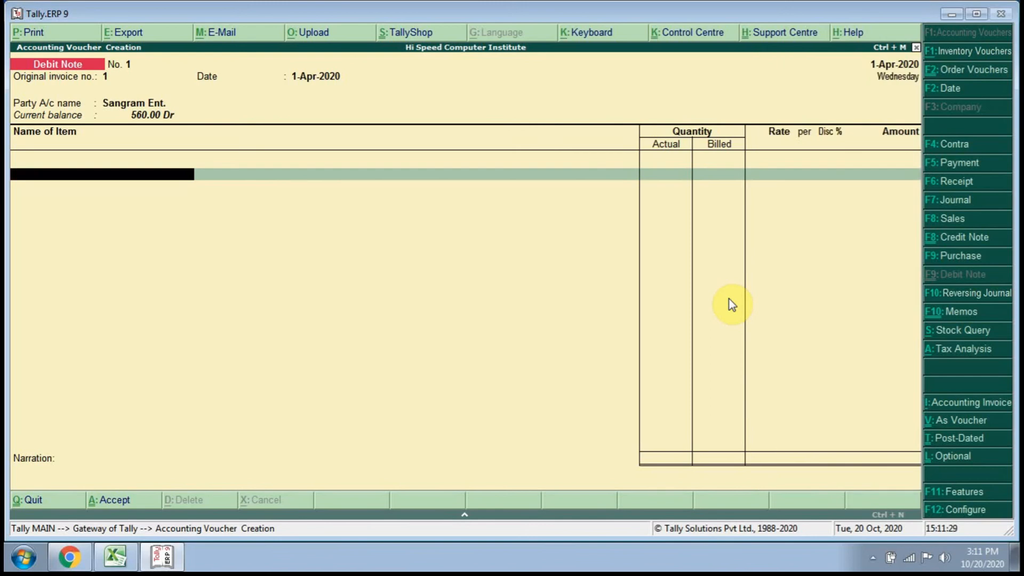
pyautogui.press('Down')
pyautogui.press('Down')
pyautogui.press('Down')
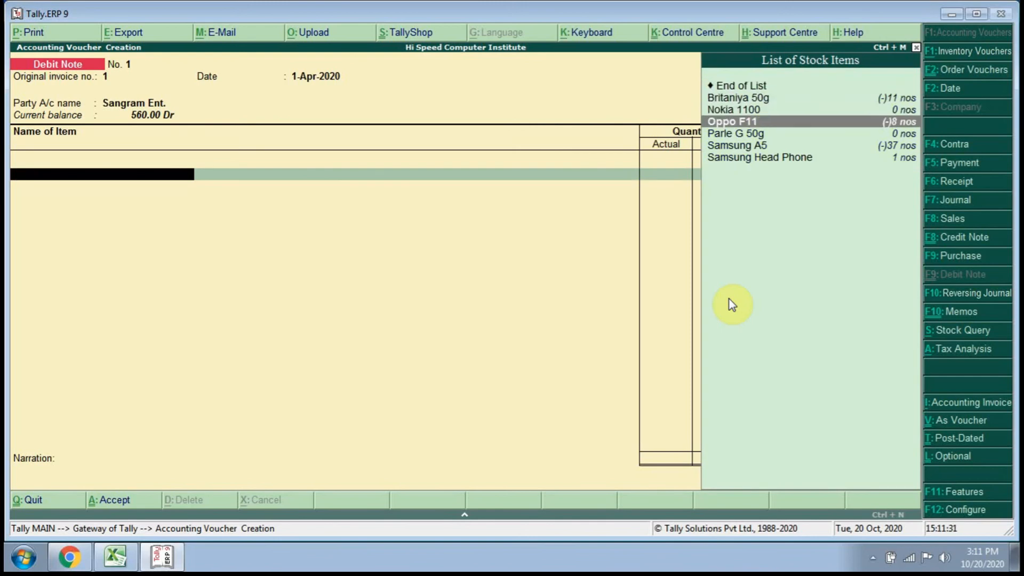
pyautogui.press('Up')
pyautogui.press('Up')
pyautogui.press('Up')
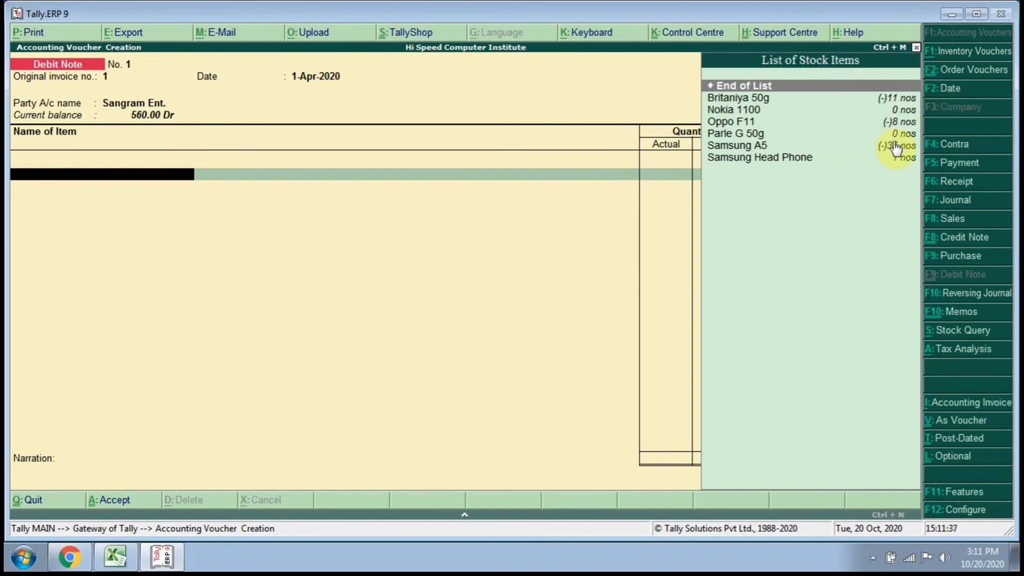
# Turn off invoice mode for both credit notes and debit notes in the accounting features and accept the settings.
pyautogui.click(958, 494)
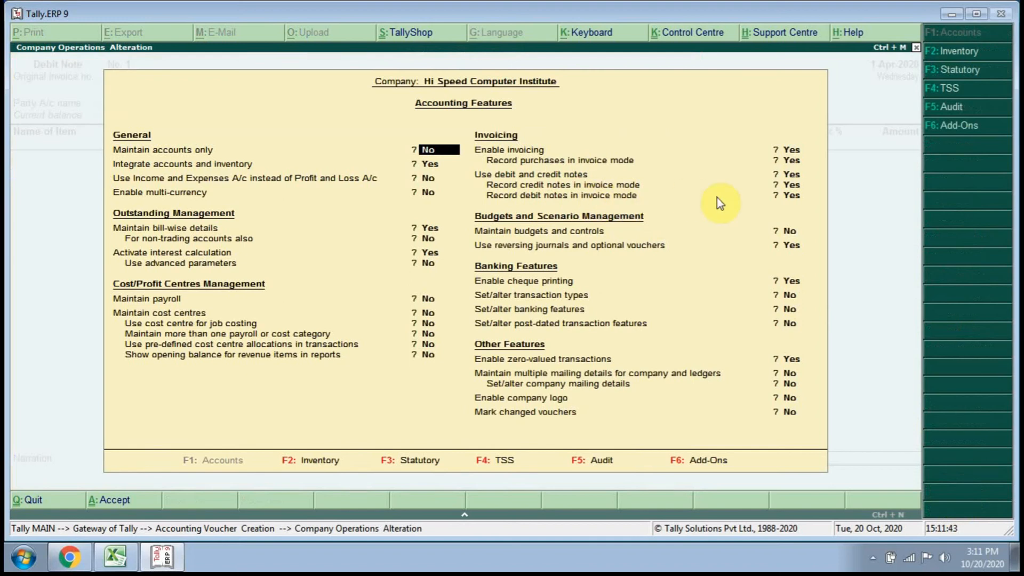
pyautogui.click(793, 185)
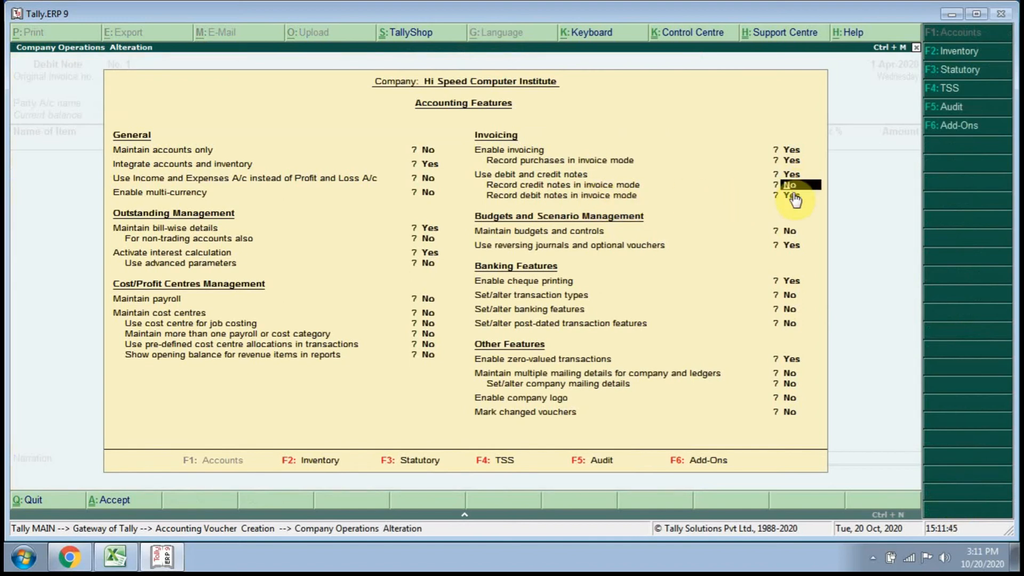
pyautogui.click(793, 197)
pyautogui.click(124, 500)
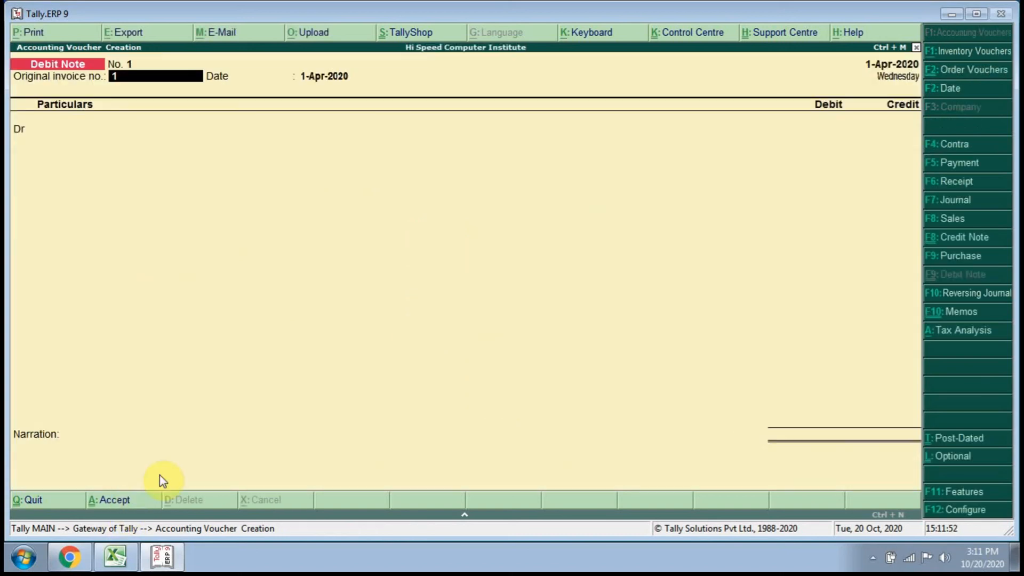
# Enter original invoice number 1, dated 1-Apr-2020, in the debit note and choose Sangram Ent. as the debited ledger.
pyautogui.write('1')
pyautogui.press('Return')
pyautogui.press('Return')
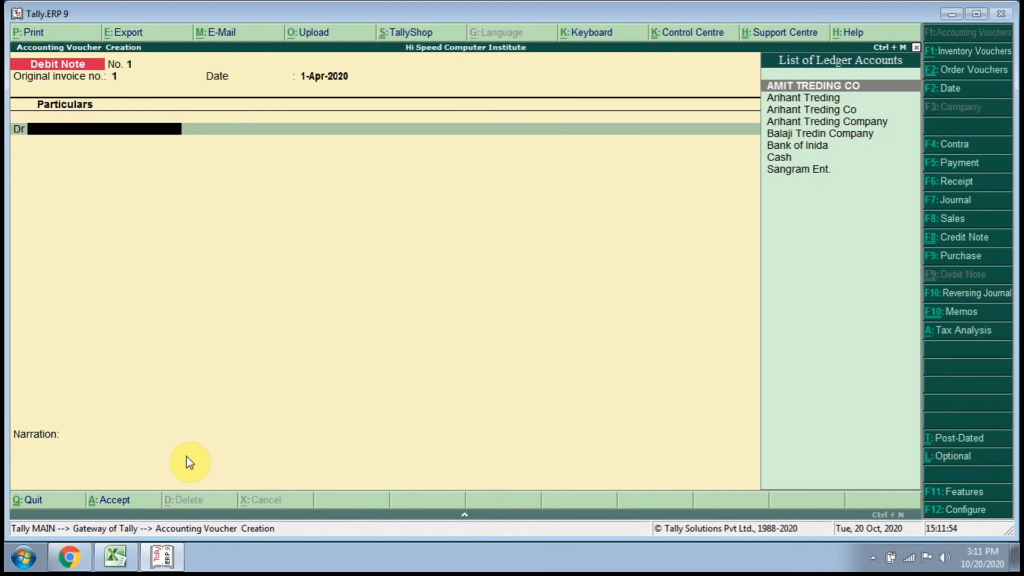
pyautogui.press('Down')
pyautogui.press('Down')
pyautogui.press('Down')
pyautogui.press('Down')
pyautogui.press('Down')
pyautogui.press('Down')
pyautogui.press('Down')
pyautogui.press('Return')
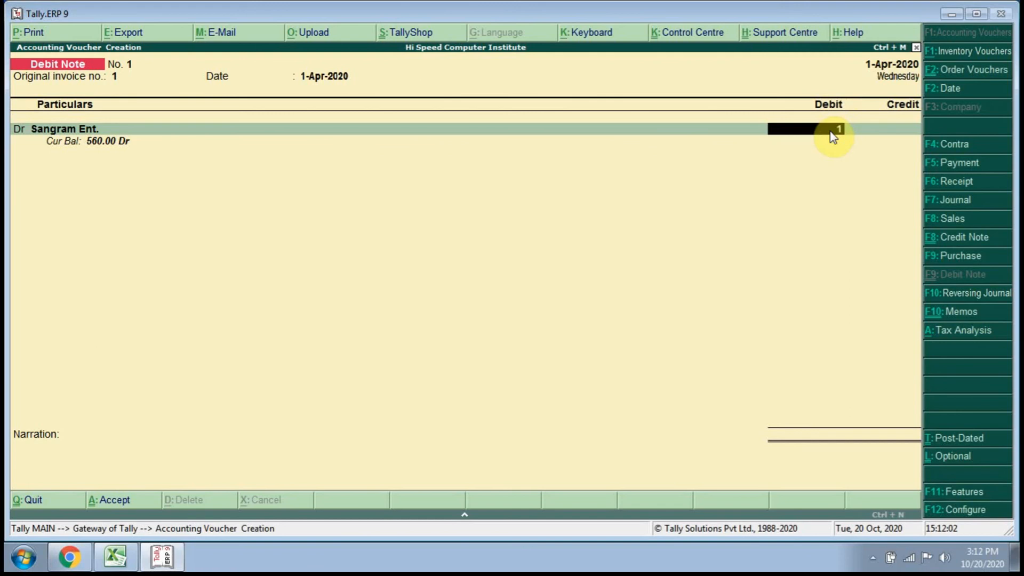
# Try debiting Sangram Ent. with 16.85 and adjusting it against pending bill 10.
pyautogui.write('6.85')
pyautogui.press('Return')
pyautogui.press('Return')
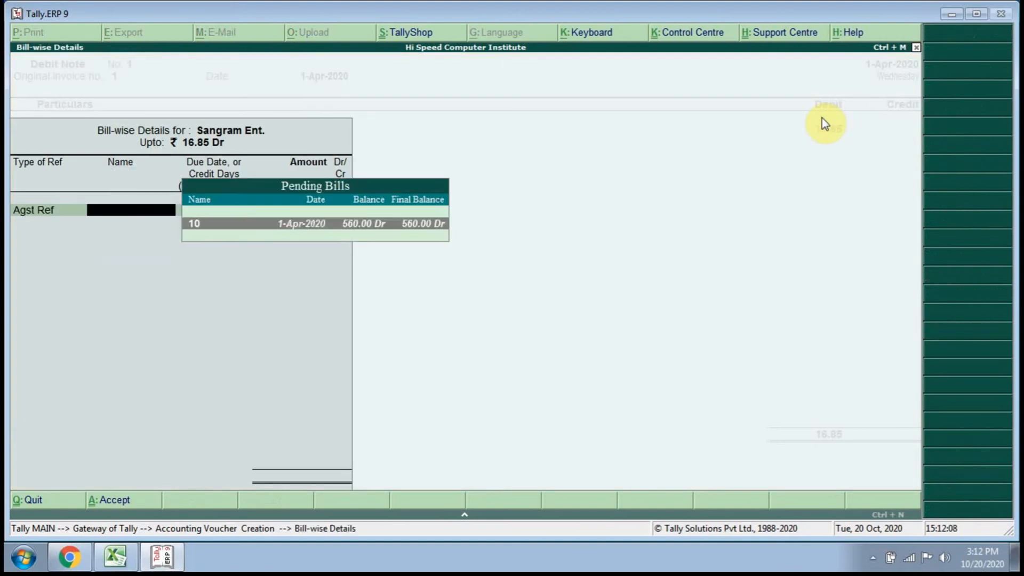
pyautogui.press('Return')
pyautogui.press('Return')
pyautogui.press('Return')
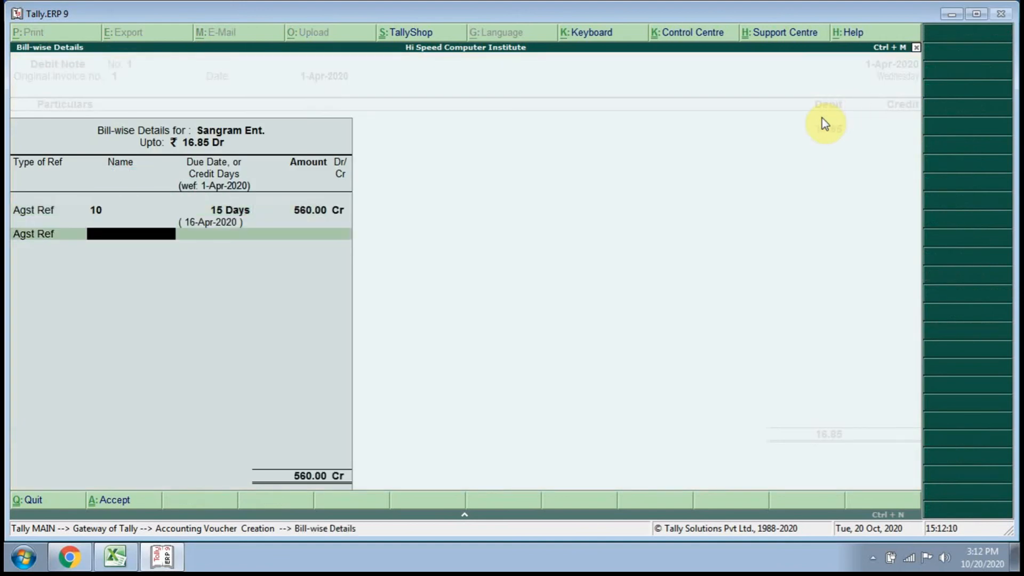
# Change the first bill-wise line for Sangram Ent. from Agst Ref to New Ref, keeping the name 10.
pyautogui.press('BackSpace')
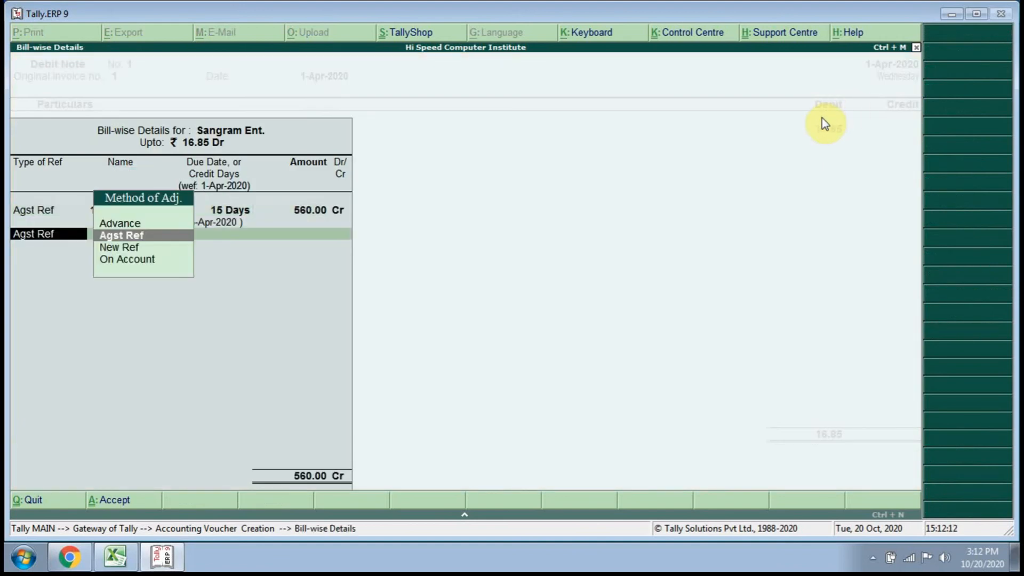
pyautogui.press('BackSpace')
pyautogui.press('BackSpace')
pyautogui.press('BackSpace')
pyautogui.press('BackSpace')
pyautogui.press('BackSpace')
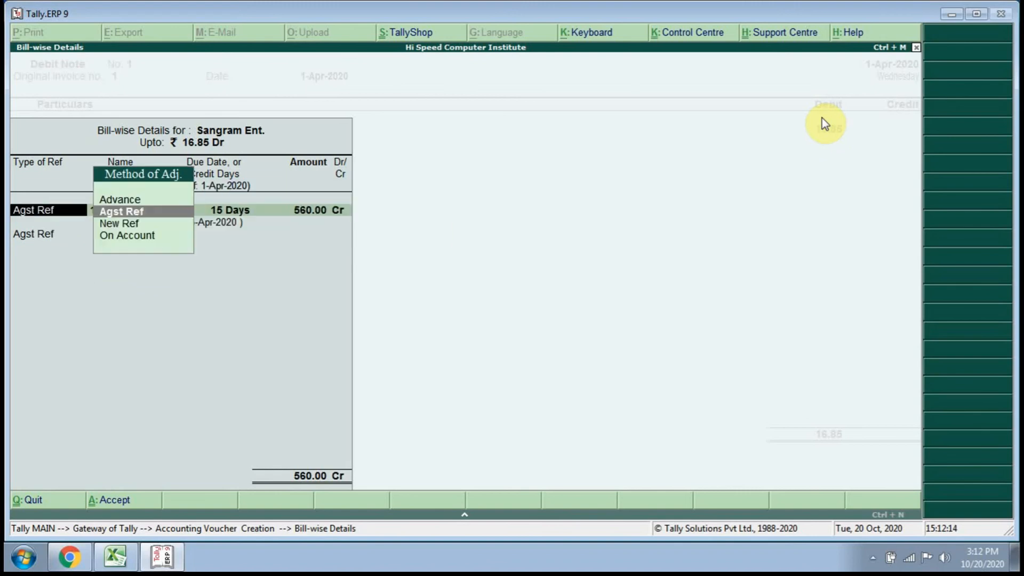
pyautogui.press('Down')
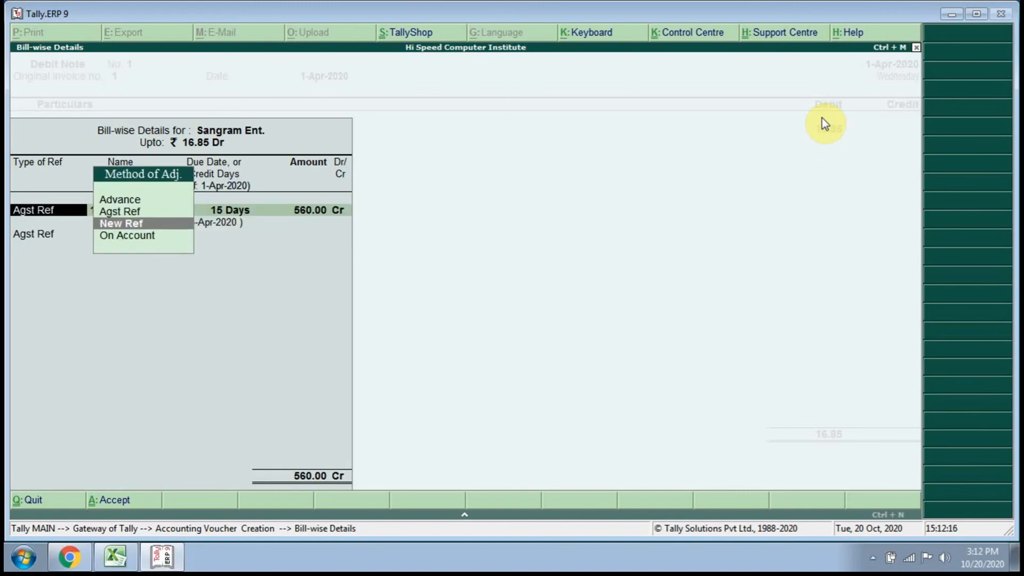
pyautogui.press('Return')
pyautogui.press('Return')
pyautogui.press('Return')
pyautogui.press('Return')
pyautogui.press('Return')
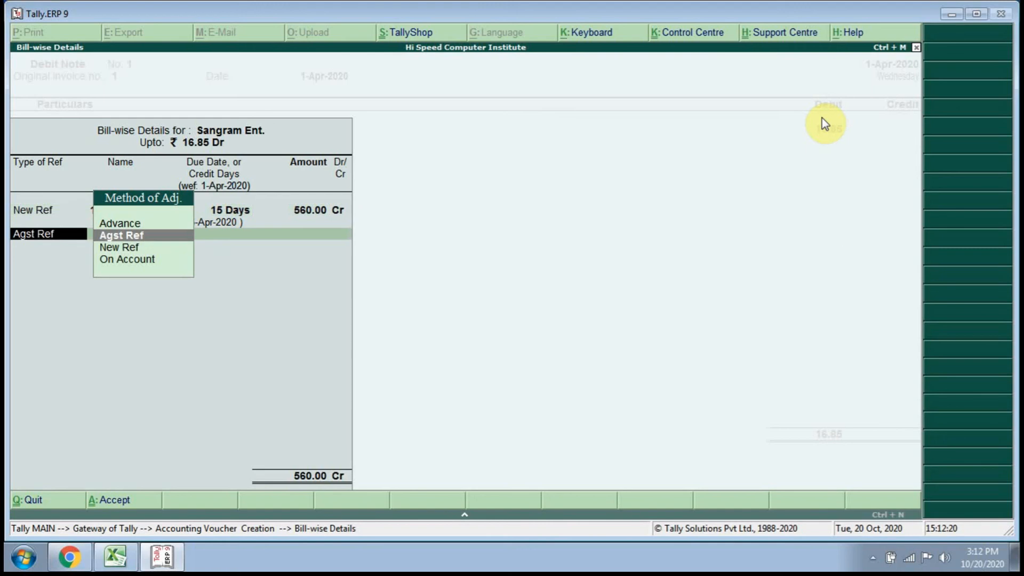
# Discard the bill-wise details and quit the debit note voucher without saving it.
pyautogui.press('BackSpace')
pyautogui.press('Escape')
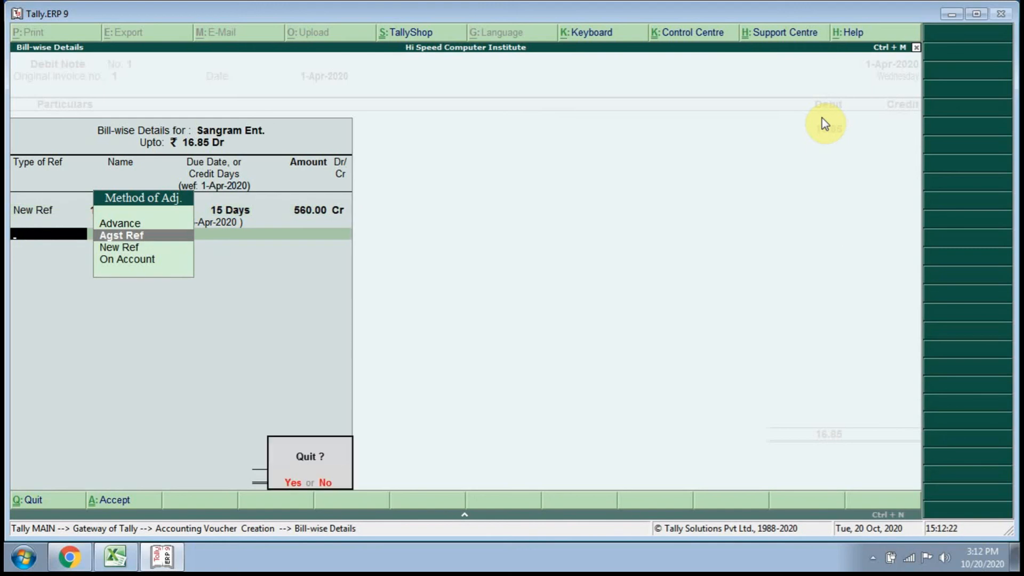
pyautogui.press('y')
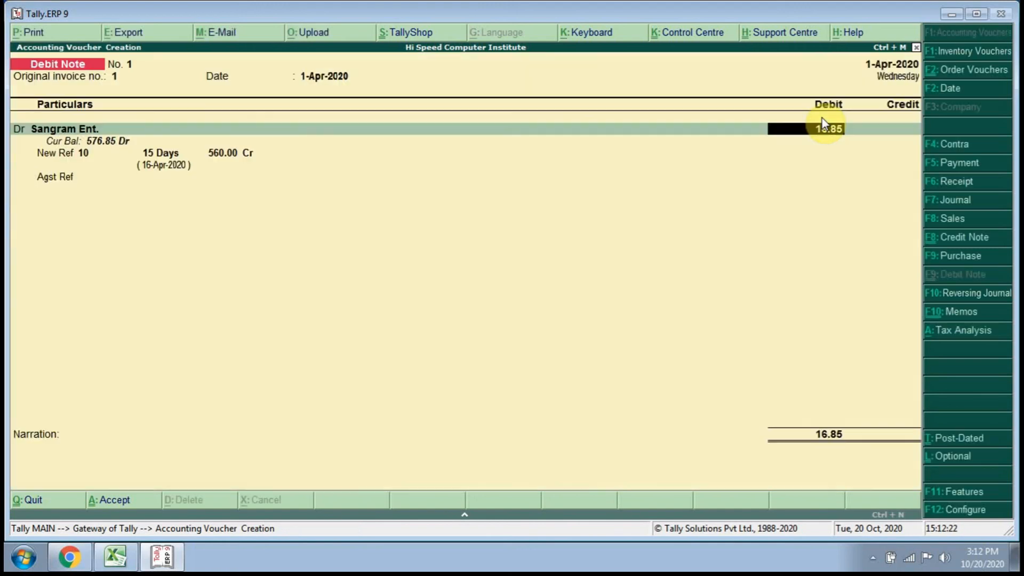
pyautogui.click(939, 89)
pyautogui.press('Escape')
pyautogui.press('Escape')
pyautogui.press('y')
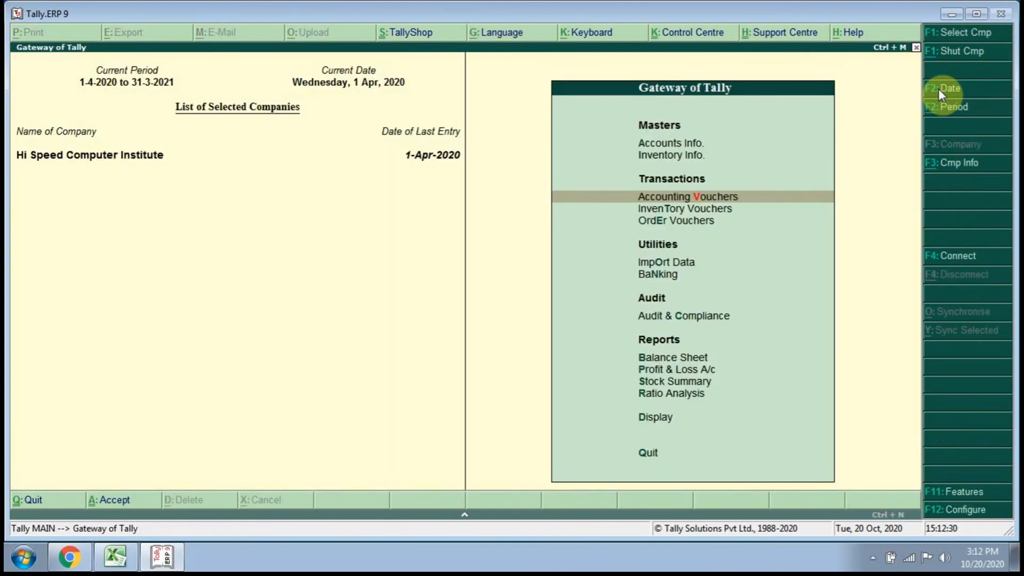
# Open a fresh Debit Note voucher dated 1-Jun-2020 and leave the original invoice number and date blank.
pyautogui.press('Return')
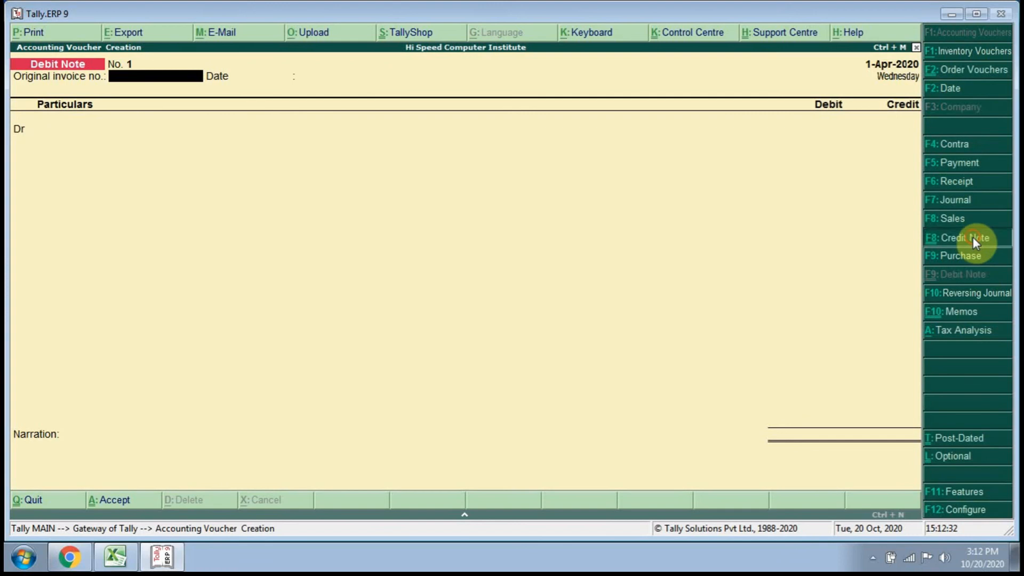
pyautogui.click(974, 237)
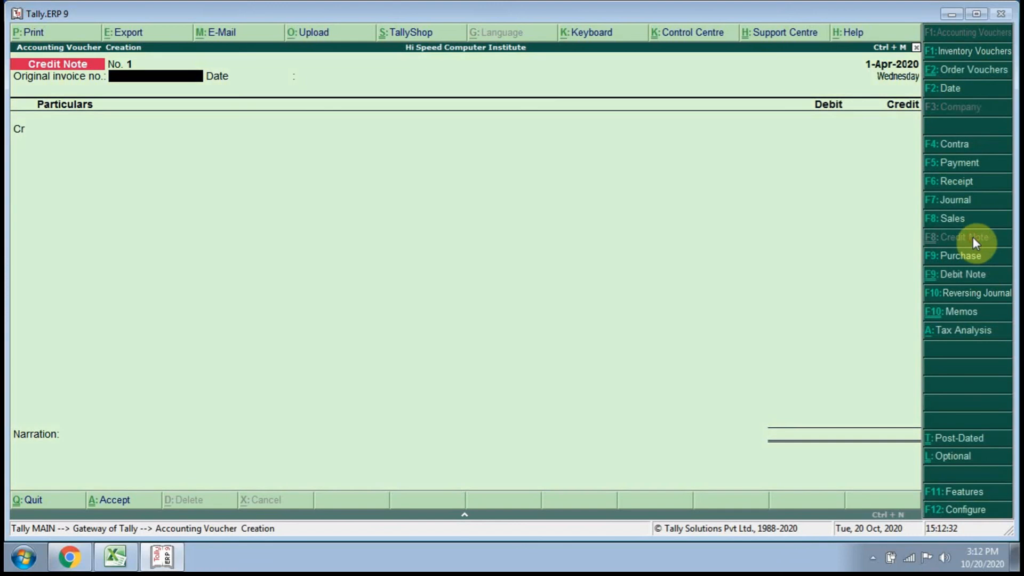
pyautogui.click(968, 283)
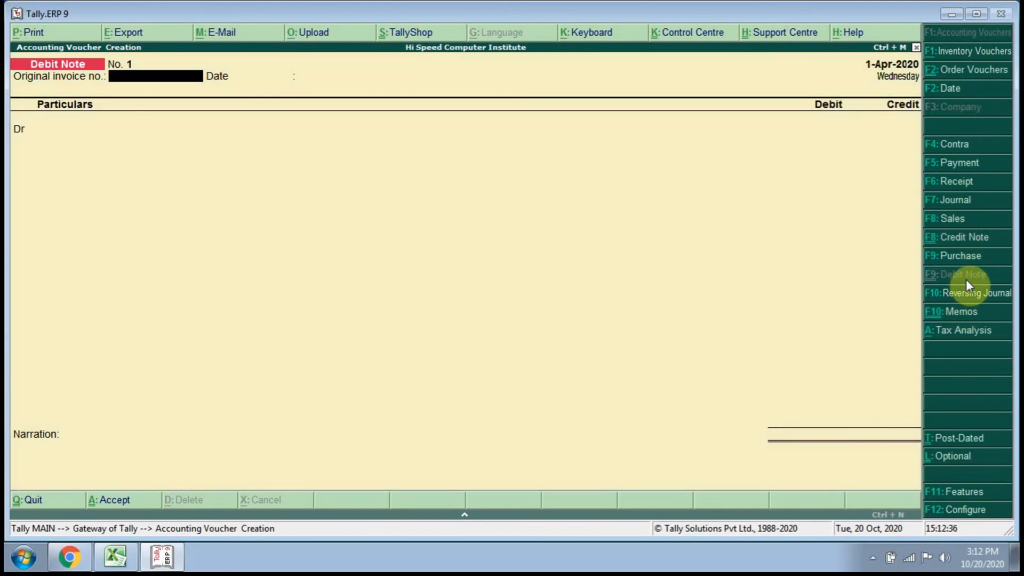
pyautogui.click(972, 88)
pyautogui.write('1-6')
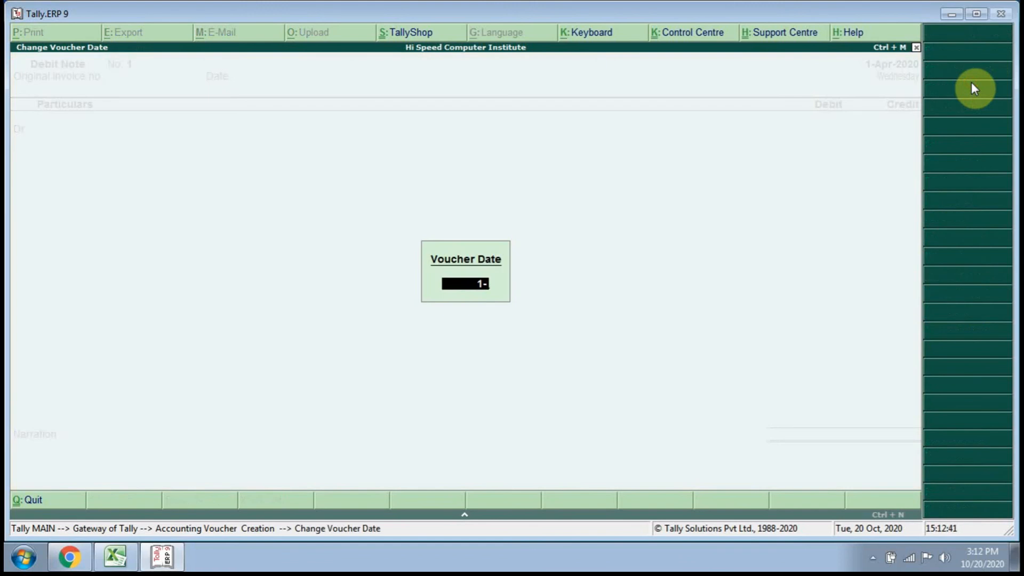
pyautogui.press('Return')
pyautogui.press('Return')
pyautogui.press('Return')
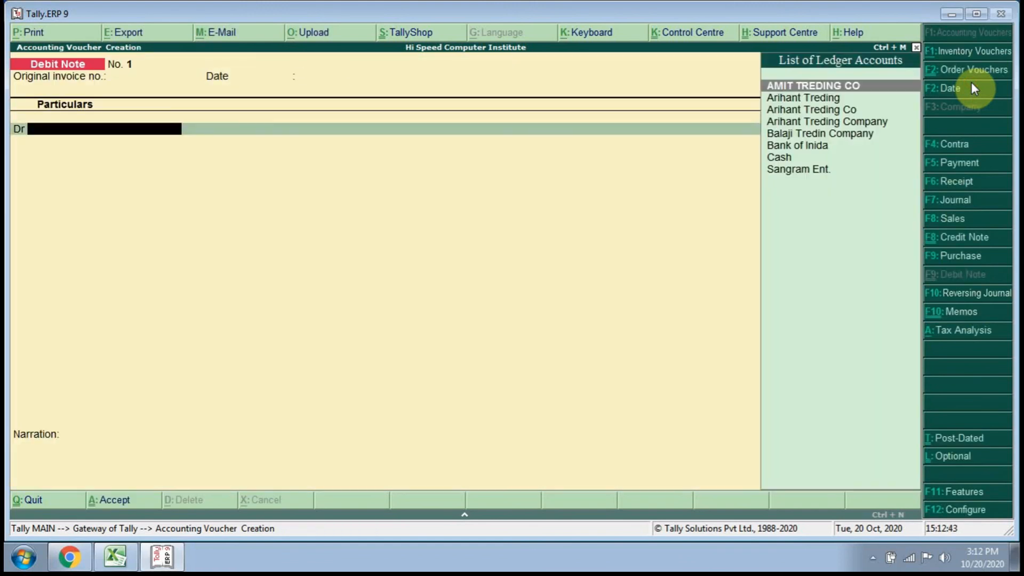
# Choose Sangram Ent. as the debited ledger and enter 16.85 as the debit amount.
pyautogui.press('Down')
pyautogui.press('Down')
pyautogui.press('Down')
pyautogui.press('Down')
pyautogui.press('Down')
pyautogui.press('Down')
pyautogui.press('Down')
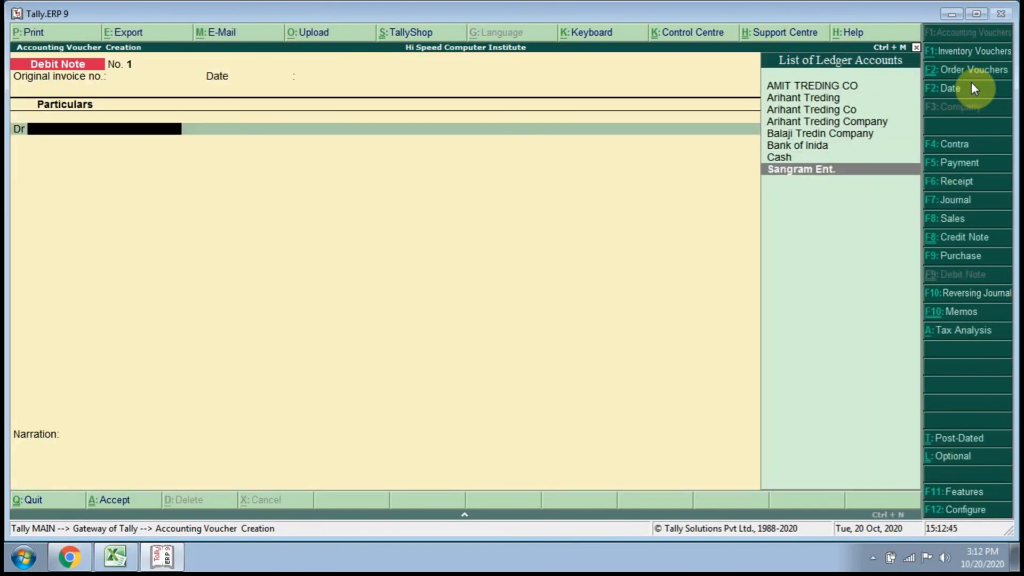
pyautogui.press('Return')
pyautogui.write('18')
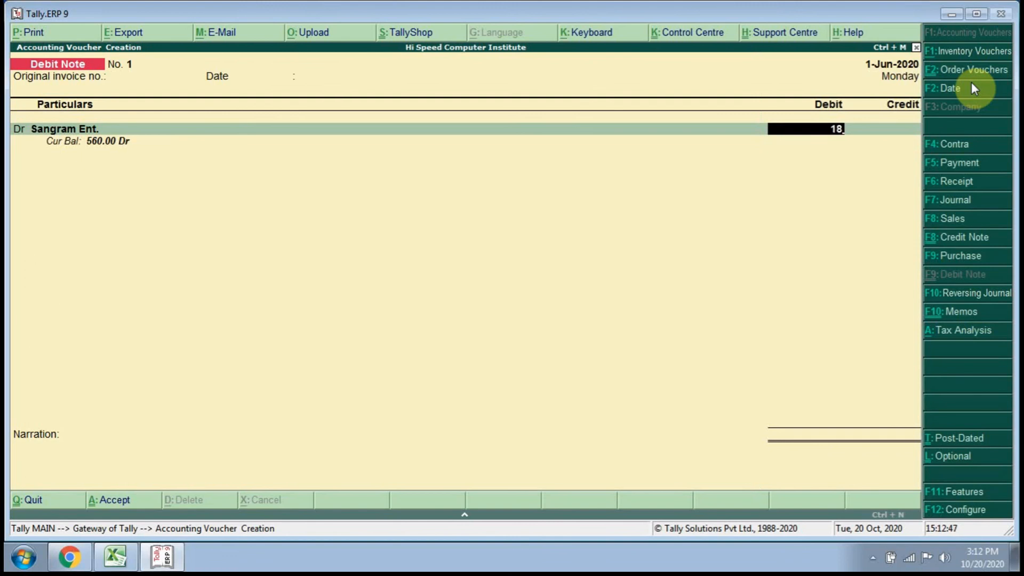
pyautogui.press('BackSpace')
pyautogui.write('6.85')
pyautogui.press('Return')
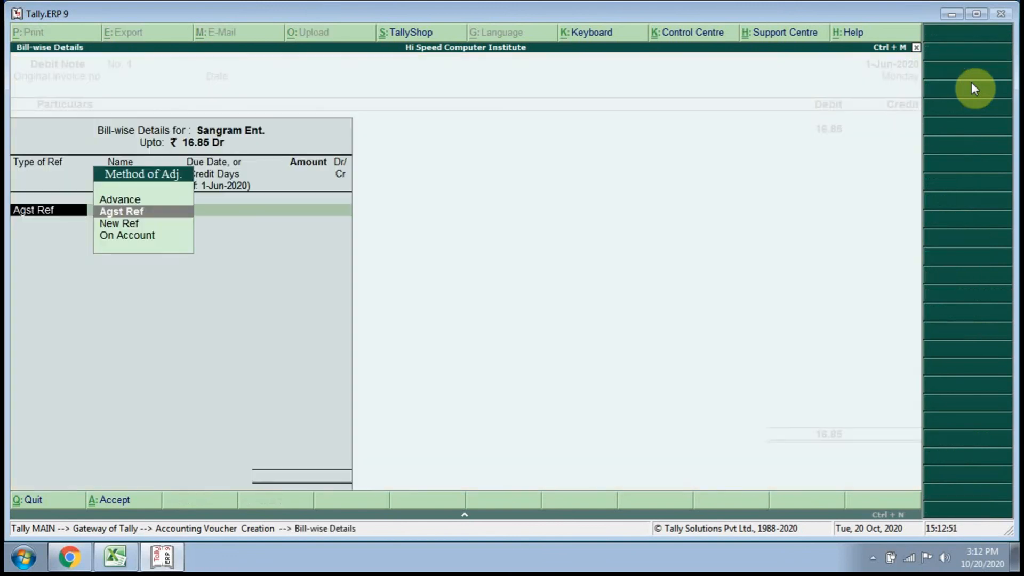
# Try allocating the debit against bill 10 for 560.00 Cr, with 576.85 Dr placed On Account.
pyautogui.press('Return')
pyautogui.press('Return')
pyautogui.press('Return')
pyautogui.press('Return')
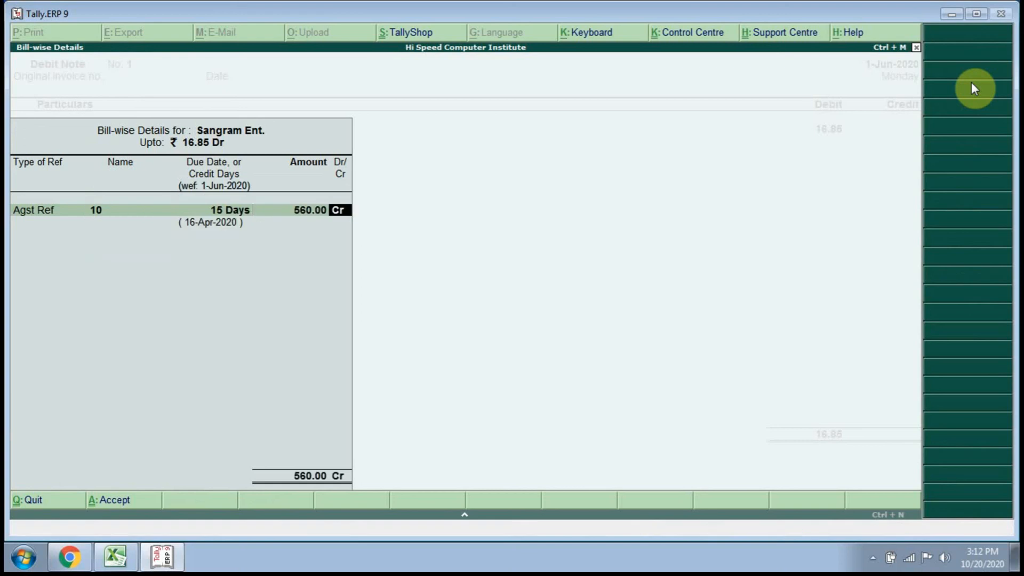
pyautogui.press('Return')
pyautogui.press('BackSpace')
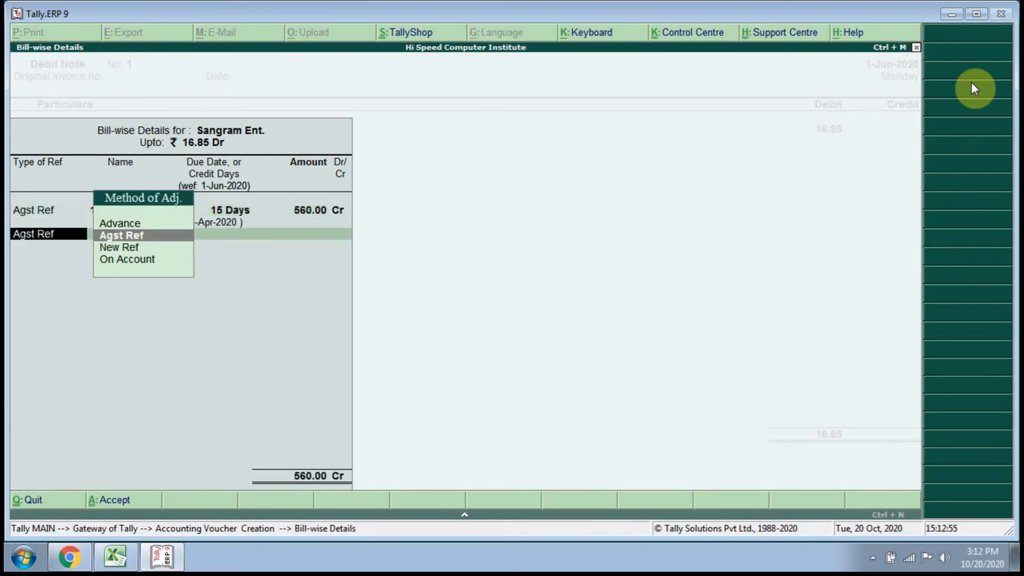
pyautogui.press('Down')
pyautogui.press('Down')
pyautogui.press('Return')
pyautogui.press('Return')
pyautogui.press('Return')
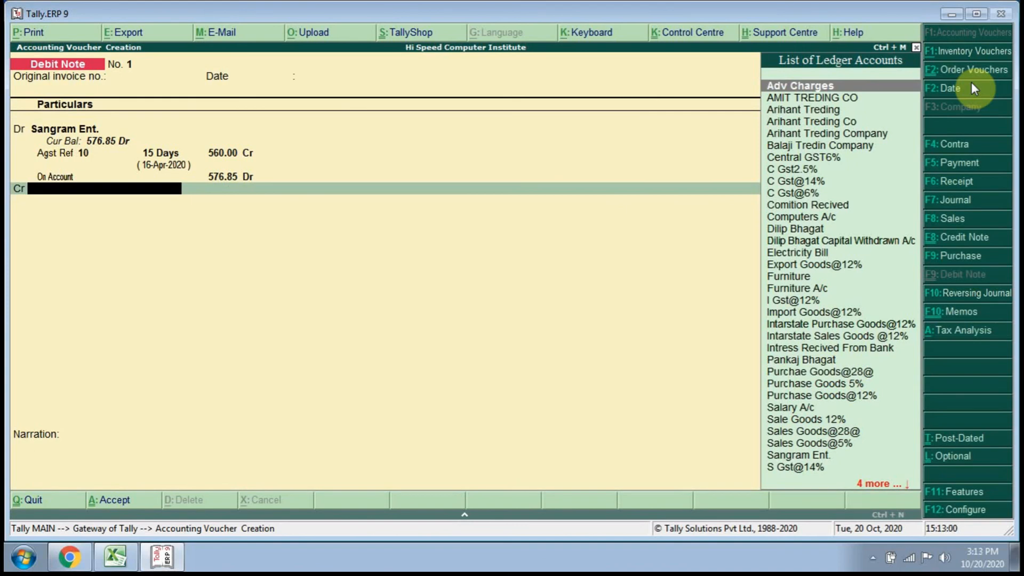
# Go back to the bill 10 allocation and change its method of adjustment to New Ref, keeping the On Account line.
pyautogui.press('BackSpace')
pyautogui.press('BackSpace')
pyautogui.press('BackSpace')
pyautogui.press('BackSpace')
pyautogui.press('BackSpace')
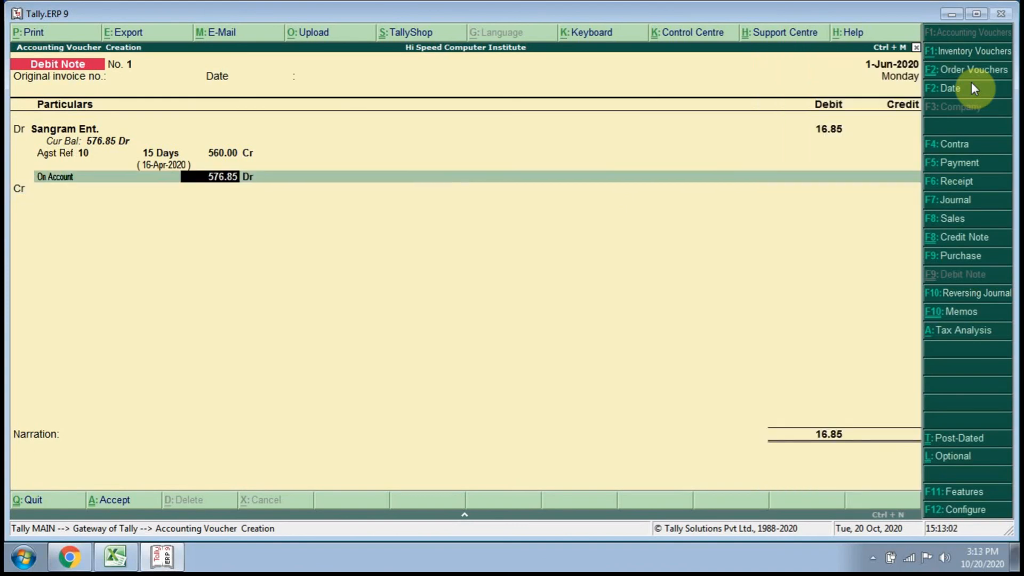
pyautogui.press('BackSpace')
pyautogui.press('BackSpace')
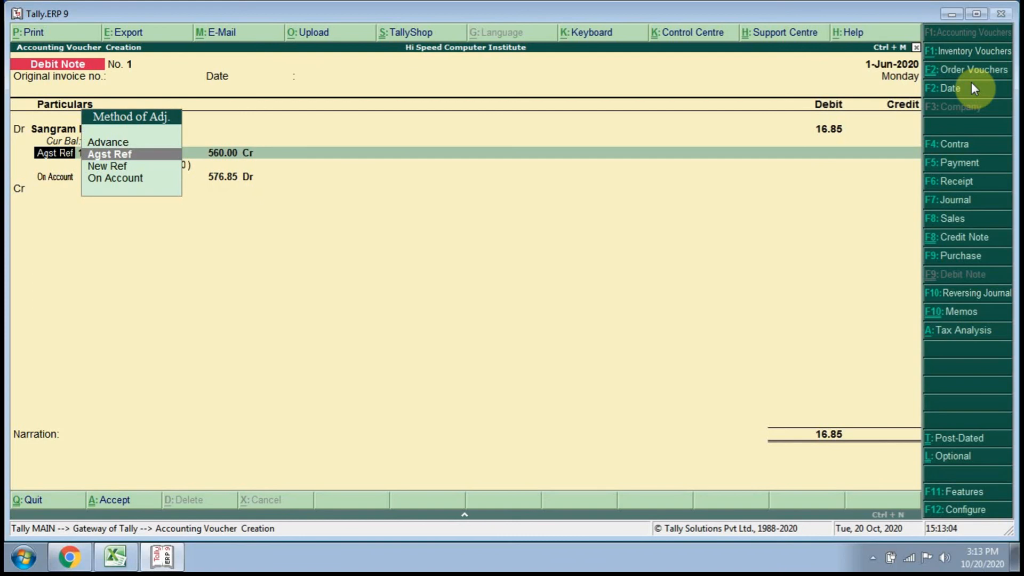
pyautogui.press('Down')
pyautogui.press('Down')
pyautogui.press('Up')
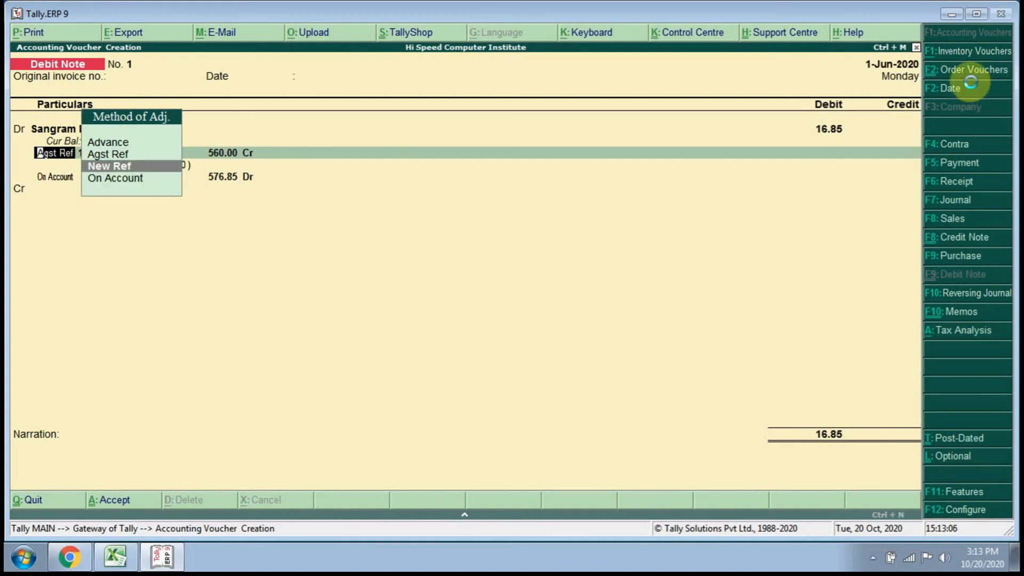
pyautogui.press('Return')
pyautogui.press('Return')
pyautogui.press('Return')
pyautogui.press('Return')
pyautogui.press('Return')
pyautogui.press('Return')
pyautogui.press('Return')
pyautogui.press('Return')
pyautogui.press('Return')
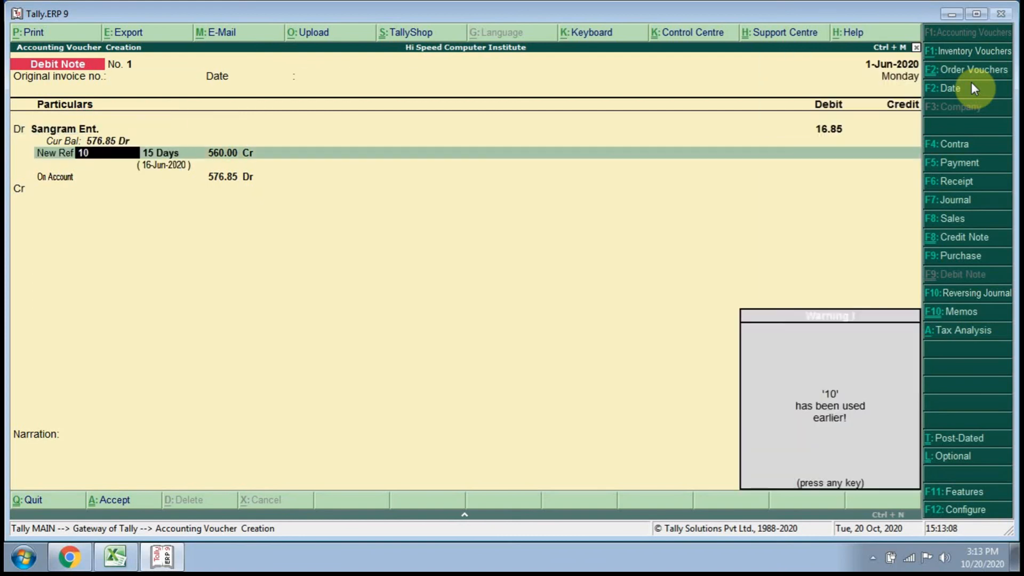
pyautogui.press('Return')
pyautogui.press('Return')
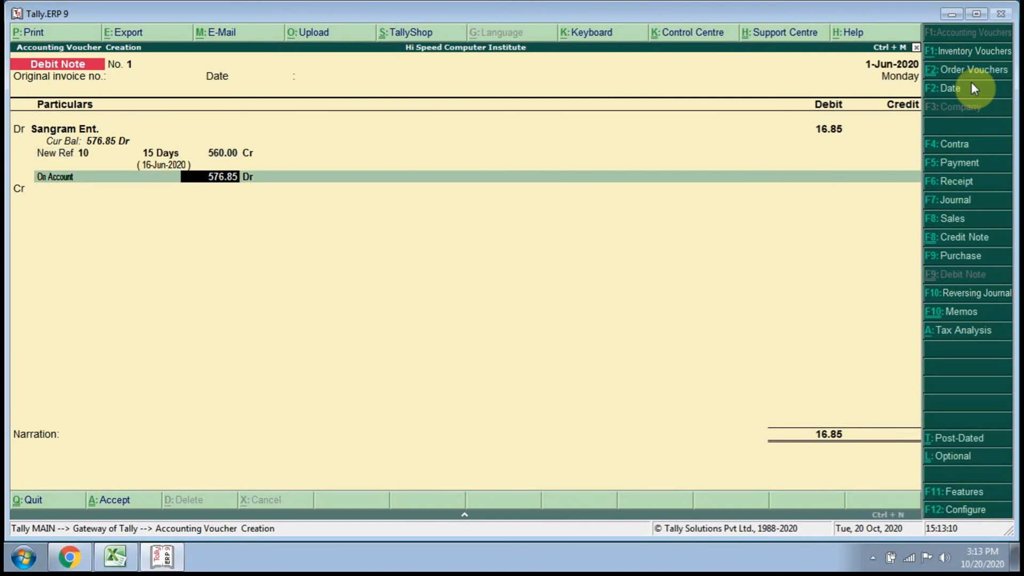
pyautogui.press('BackSpace')
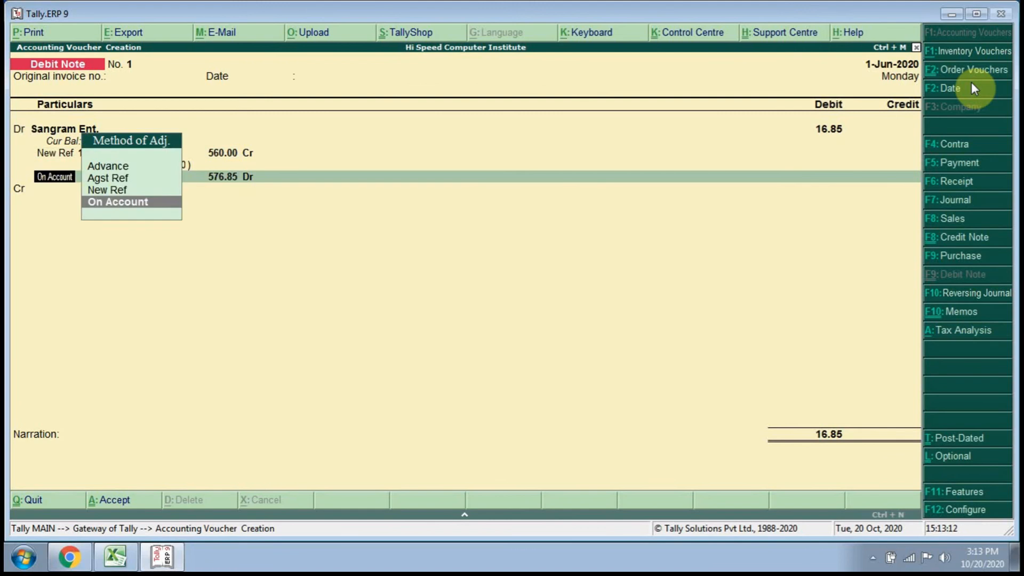
pyautogui.press('Return')
# Abandon the debit note without saving and return to Accounting Vouchers in the Gateway of Tally.
pyautogui.press('Escape')
pyautogui.press('Escape')
pyautogui.press('Return')
pyautogui.press('Escape')
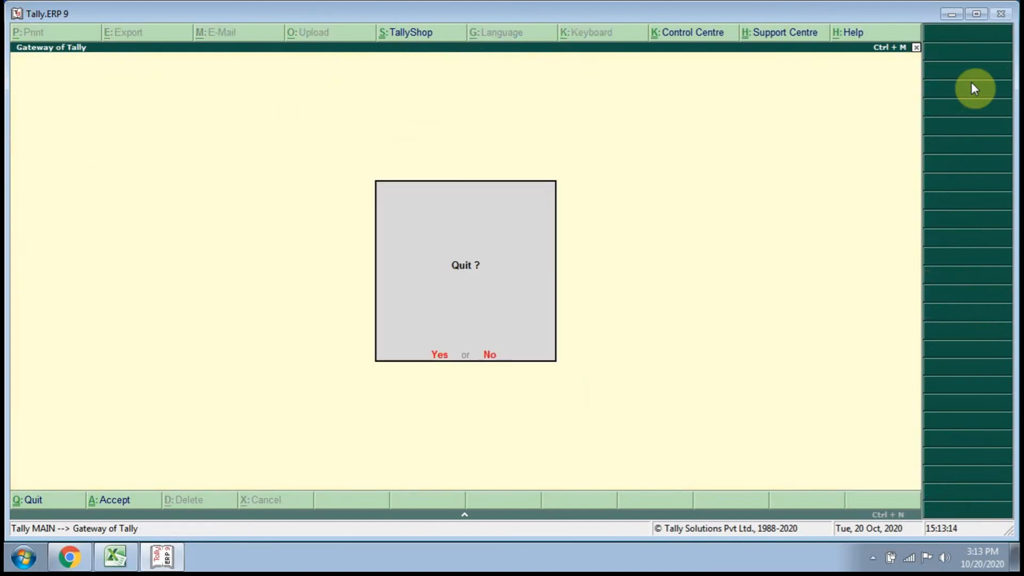
pyautogui.press('Escape')
pyautogui.press('Down')
pyautogui.press('Down')
pyautogui.press('Down')
pyautogui.press('Down')
pyautogui.press('Up')
pyautogui.press('Up')
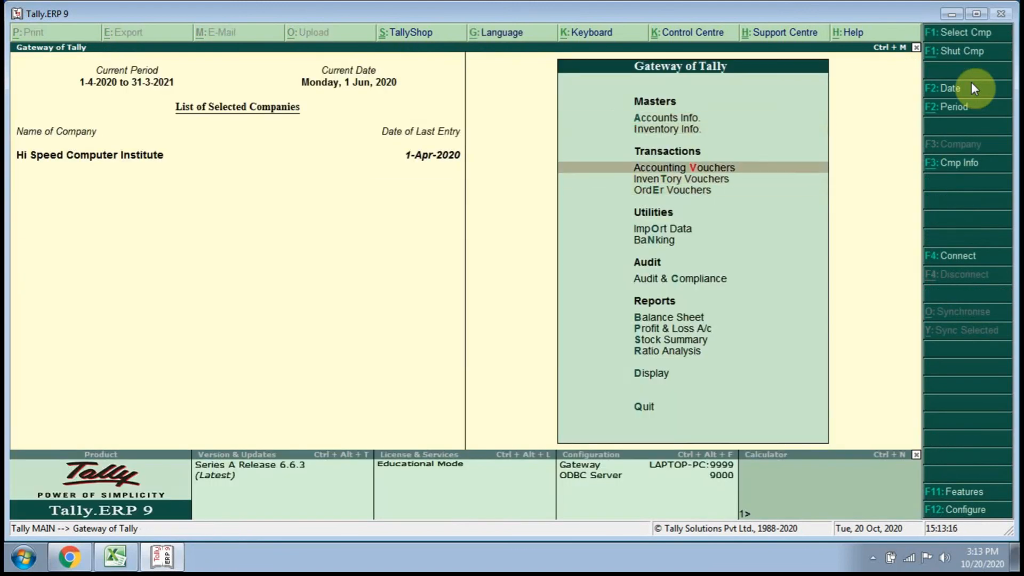
# Start the Debit Note voucher again with blank original invoice details and choose Sangram Ent. as the debited ledger.
pyautogui.press('Return')
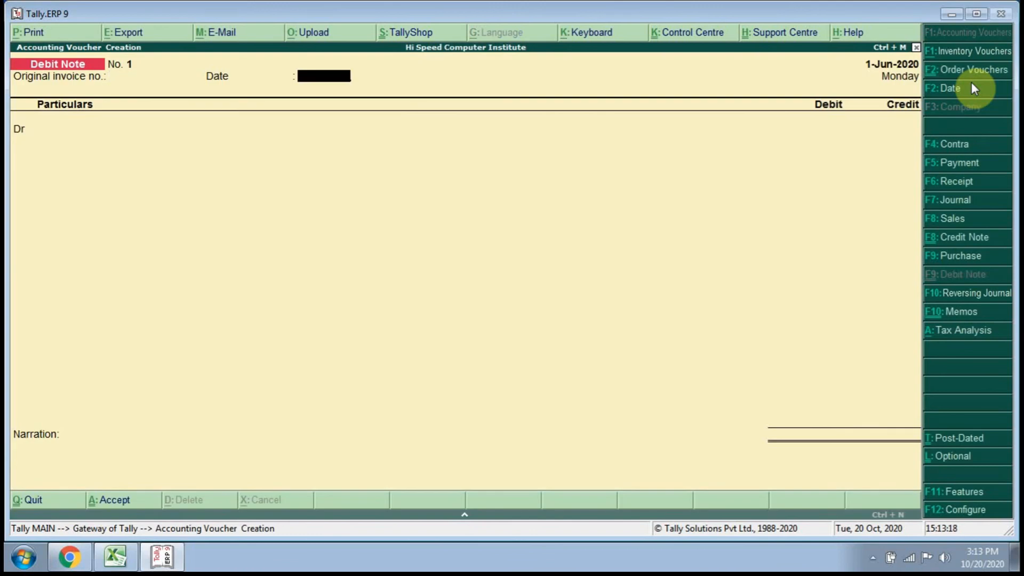
pyautogui.press('Return')
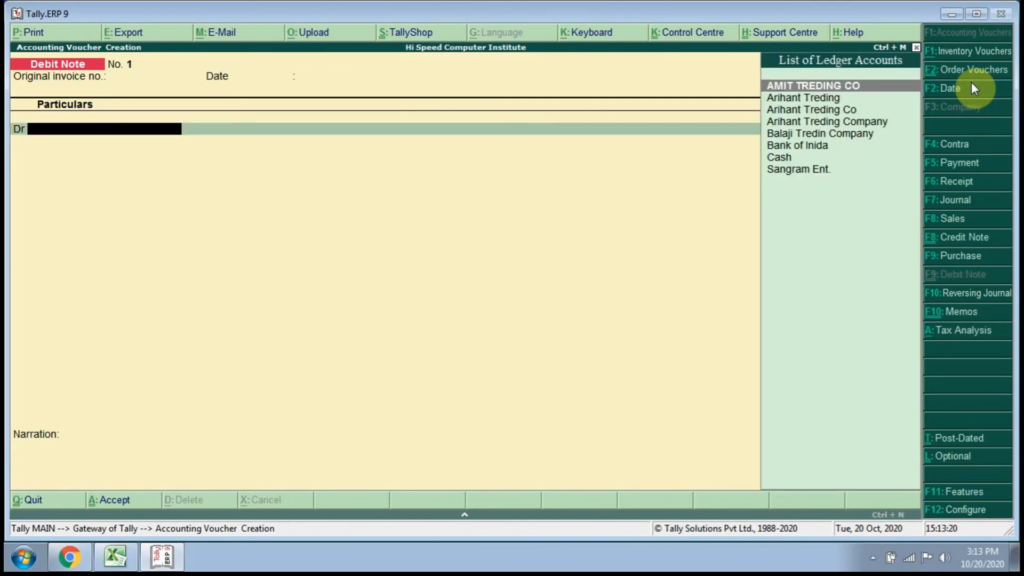
pyautogui.press('Down')
pyautogui.press('Down')
pyautogui.press('Down')
# Debit Sangram Ent. with 16.85 and allocate it as New Ref 1 with 15 days' credit.
pyautogui.press('Down')
pyautogui.press('Down')
pyautogui.press('Down')
pyautogui.press('Down')
pyautogui.press('Return')
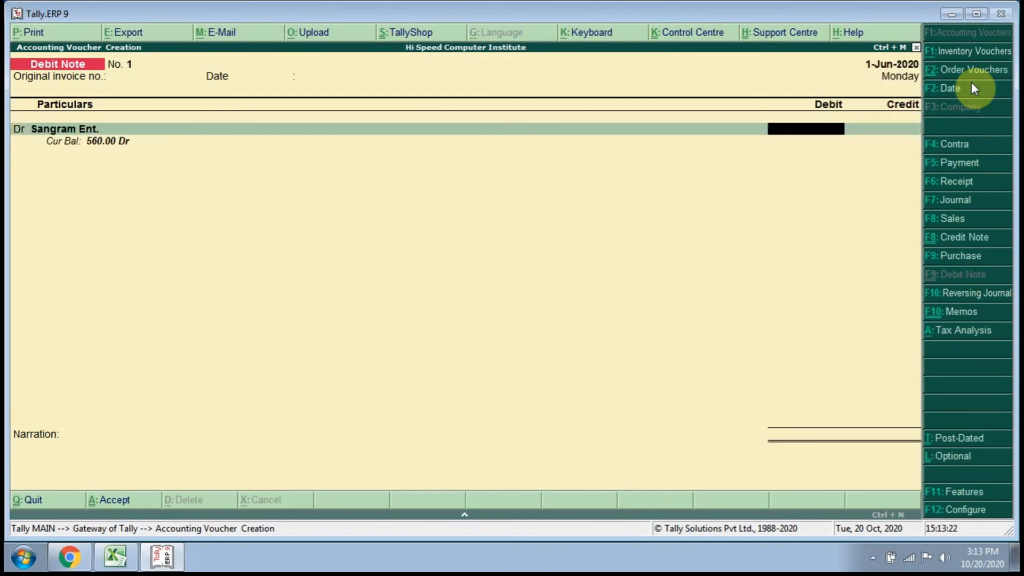
pyautogui.write('16.85')
pyautogui.press('Return')
pyautogui.press('Down')
pyautogui.press('Return')
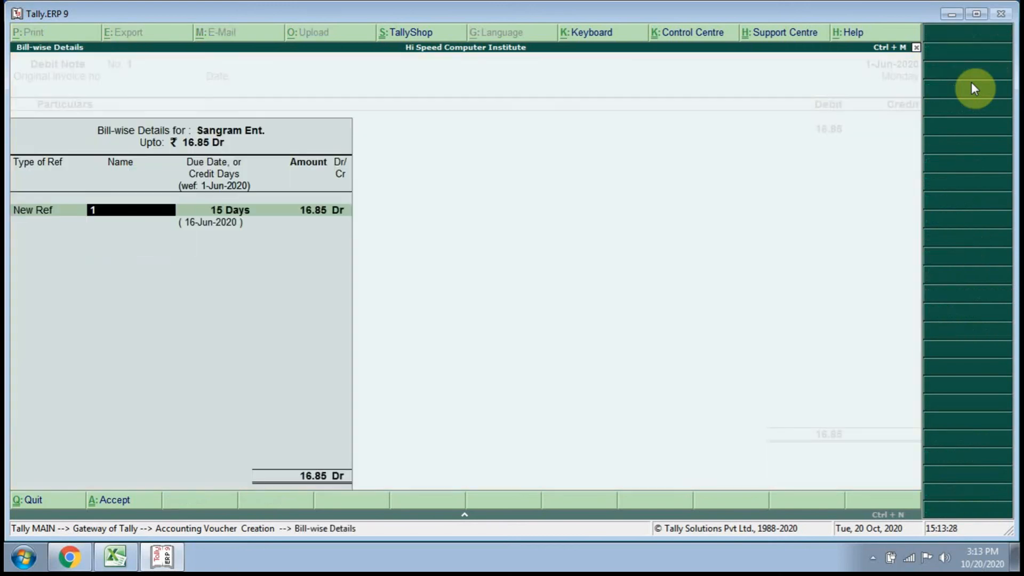
pyautogui.press('Return')
pyautogui.press('Return')
pyautogui.press('Return')
pyautogui.press('Return')
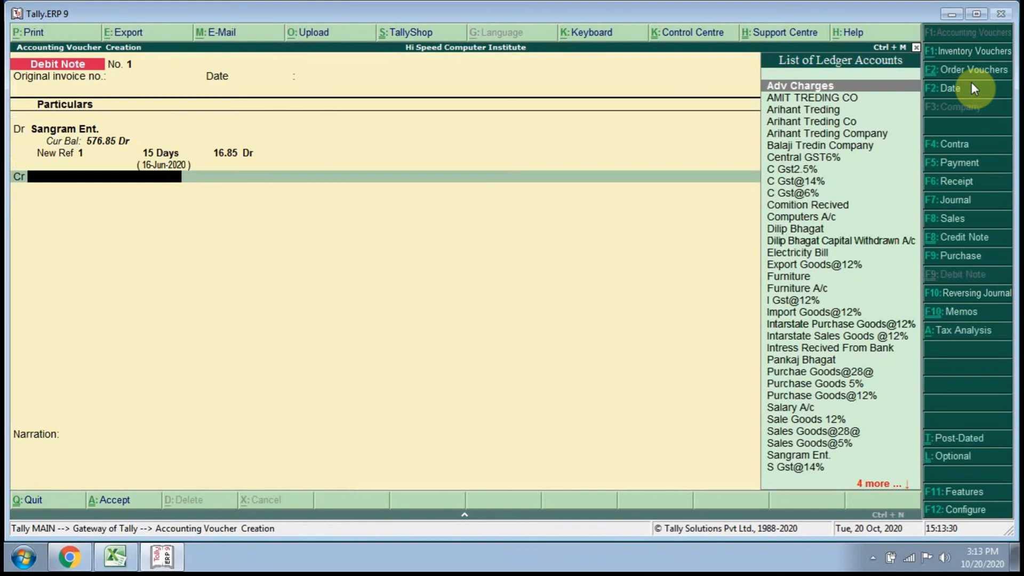
# Start creating a new ledger from the credit line of the debit note and name it Intress Recivable, with no alias.
pyautogui.hotkey('alt', 'c')
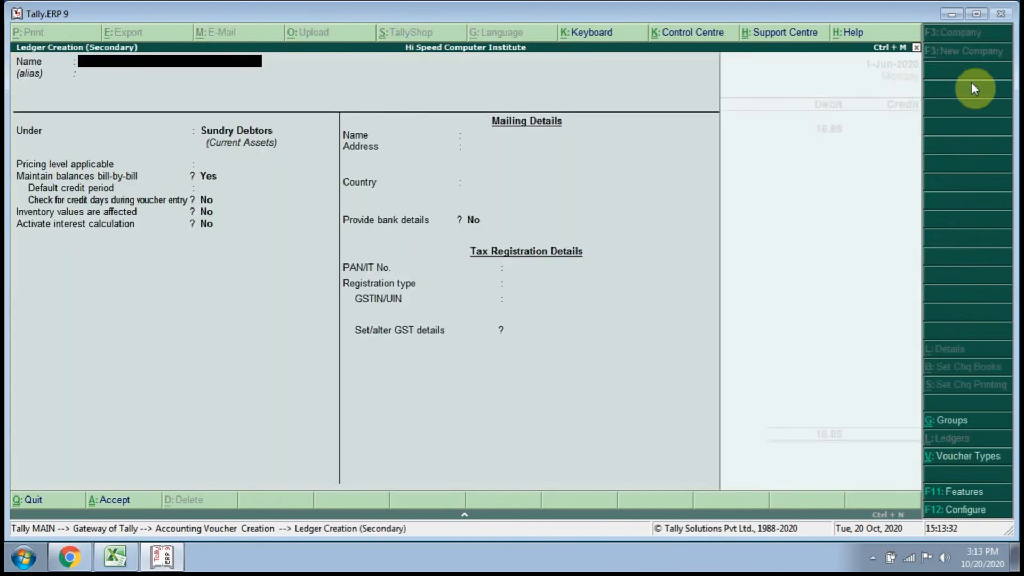
pyautogui.write('Intress Recivable')
pyautogui.press('Return')
pyautogui.press('Return')
pyautogui.press('Return')
pyautogui.press('BackSpace')
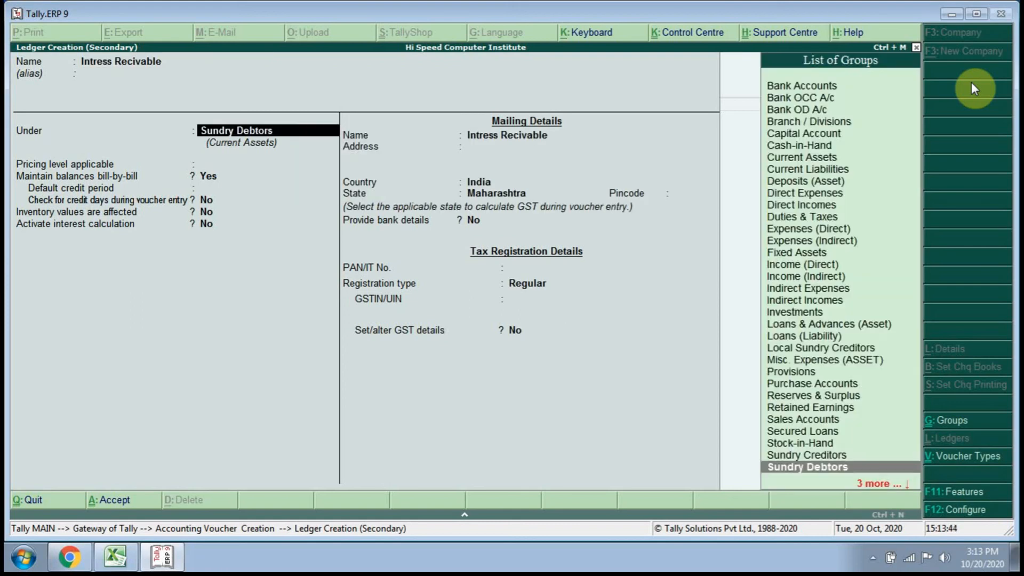
# Place the Intress Recivable ledger under Indirect Incomes and save it with the remaining default settings.
pyautogui.write('Ind')
pyautogui.press('Down')
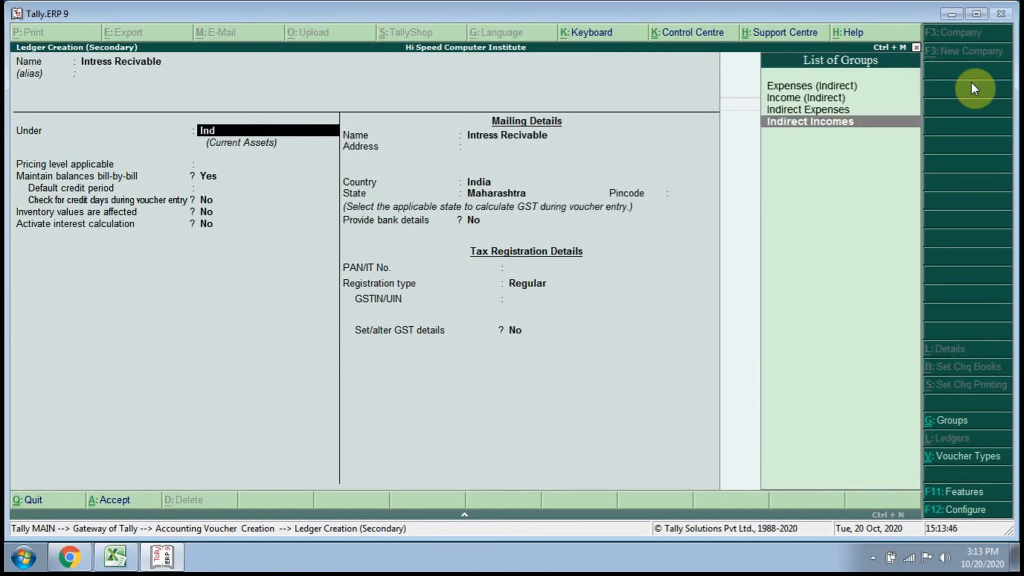
pyautogui.press('Return')
pyautogui.press('Return')
pyautogui.press('Return')
pyautogui.press('Return')
pyautogui.press('Return')
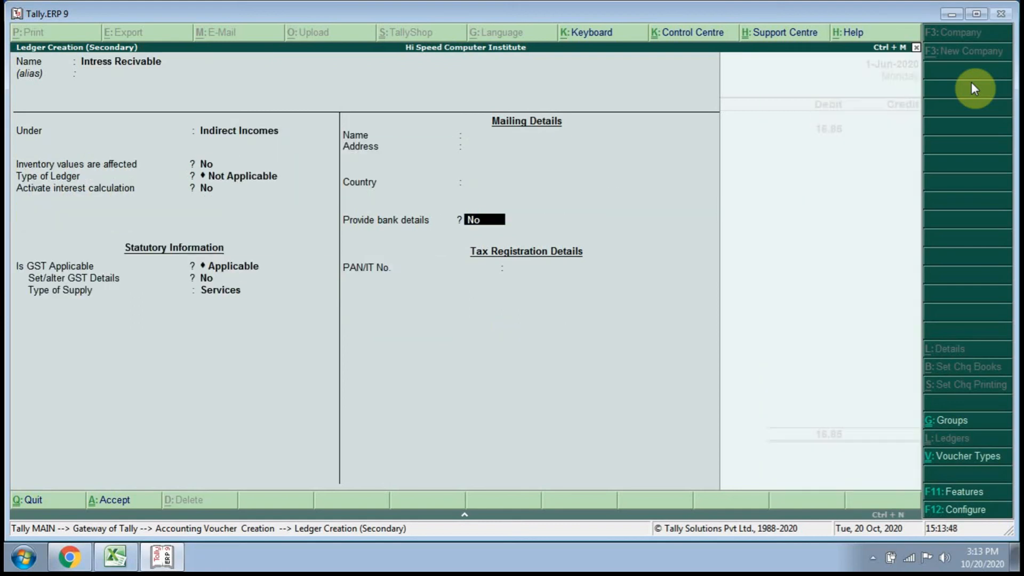
pyautogui.press('Return')
# Accept the 16.85 credit, enter the narration "being intress recivable" and save the debit note.
pyautogui.press('Return')
pyautogui.press('Return')
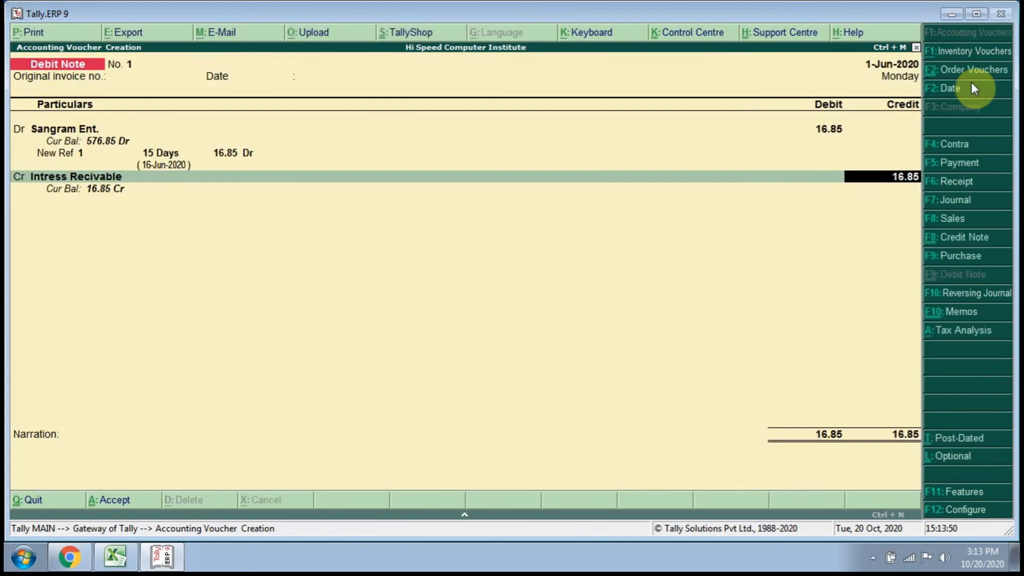
pyautogui.press('Return')
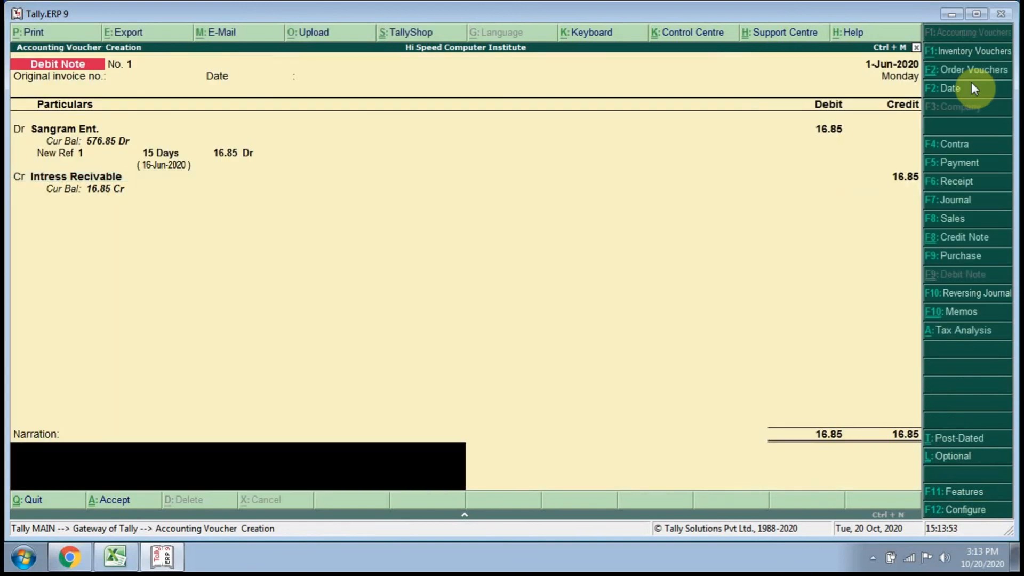
pyautogui.write('bieng')
pyautogui.press('BackSpace')
pyautogui.press('BackSpace')
pyautogui.press('BackSpace')
pyautogui.write('n')
pyautogui.press('BackSpace')
pyautogui.press('BackSpace')
pyautogui.write('eing')
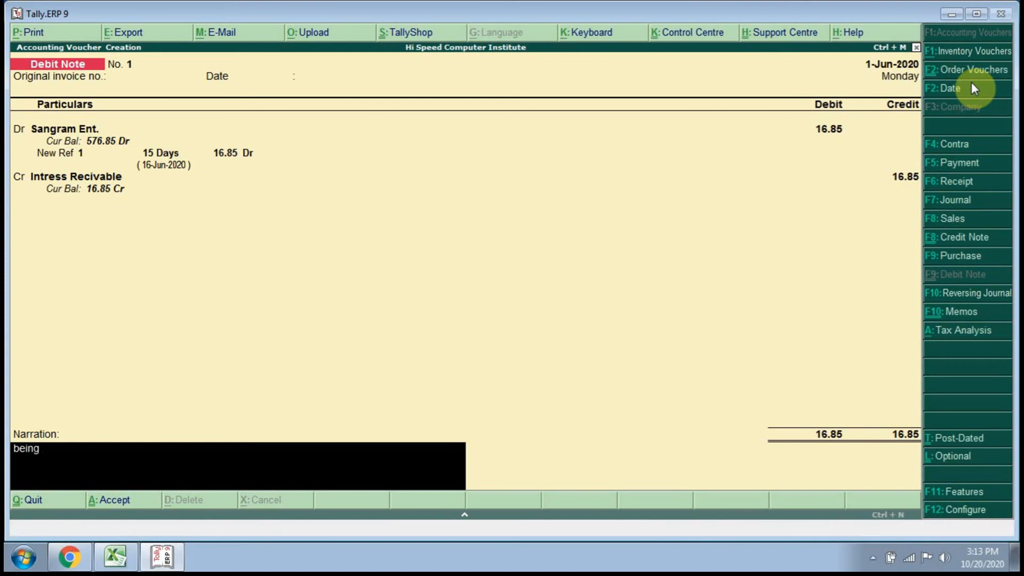
pyautogui.write('ress')
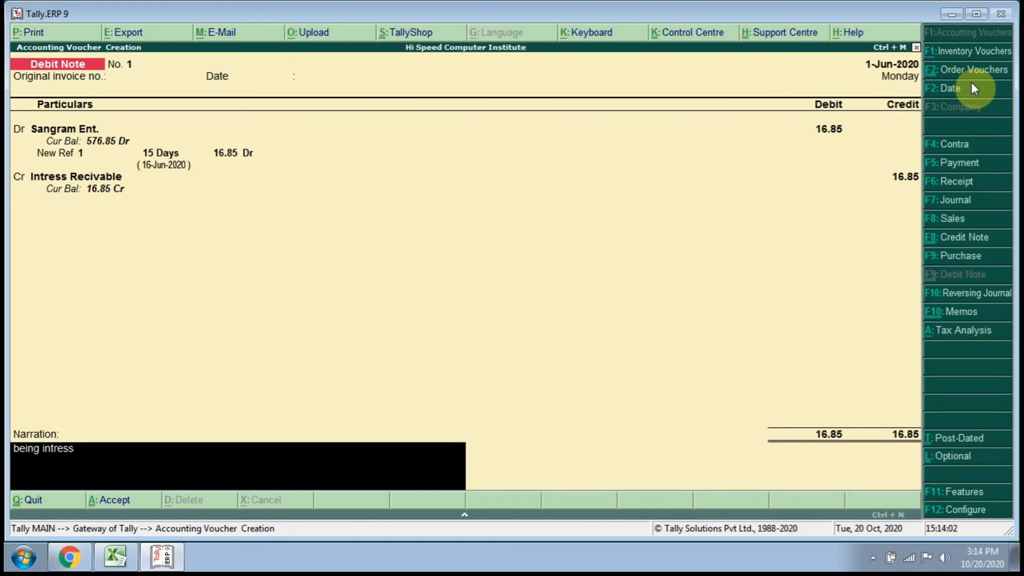
pyautogui.write(' recivable')
pyautogui.press('Return')
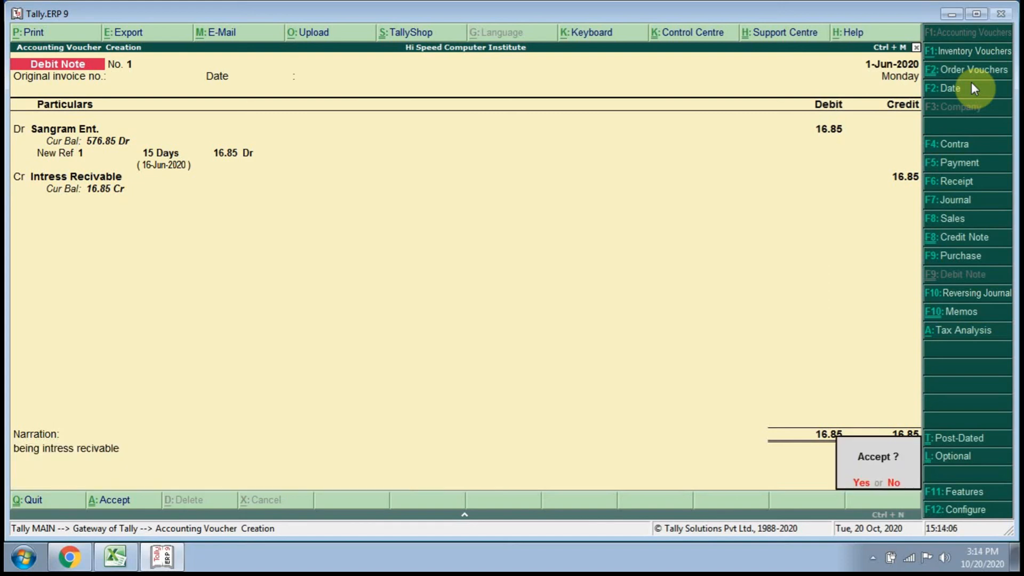
pyautogui.press('Return')
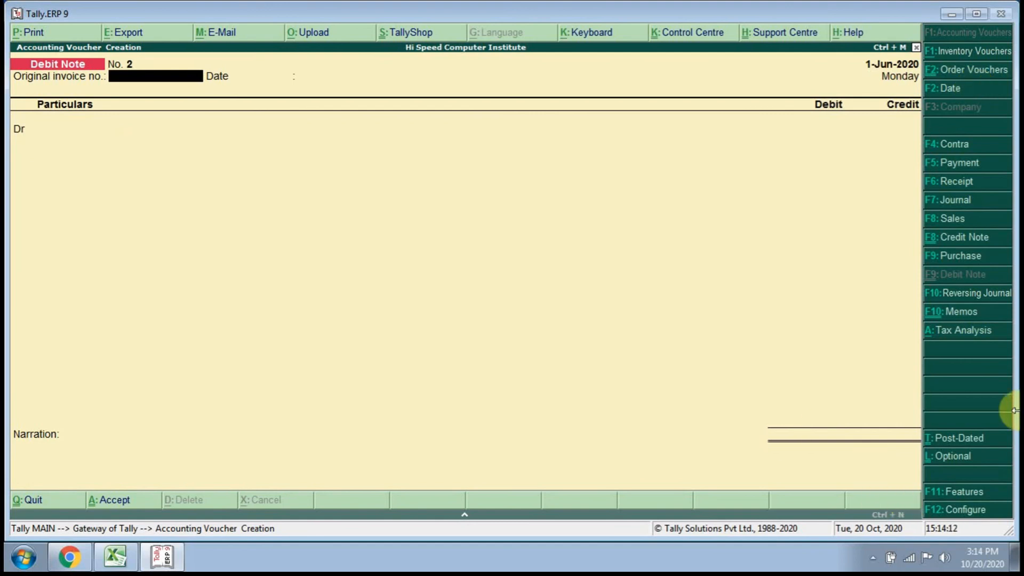
# Reopen the saved debit note No. 1 and delete it.
pyautogui.press('pageup')
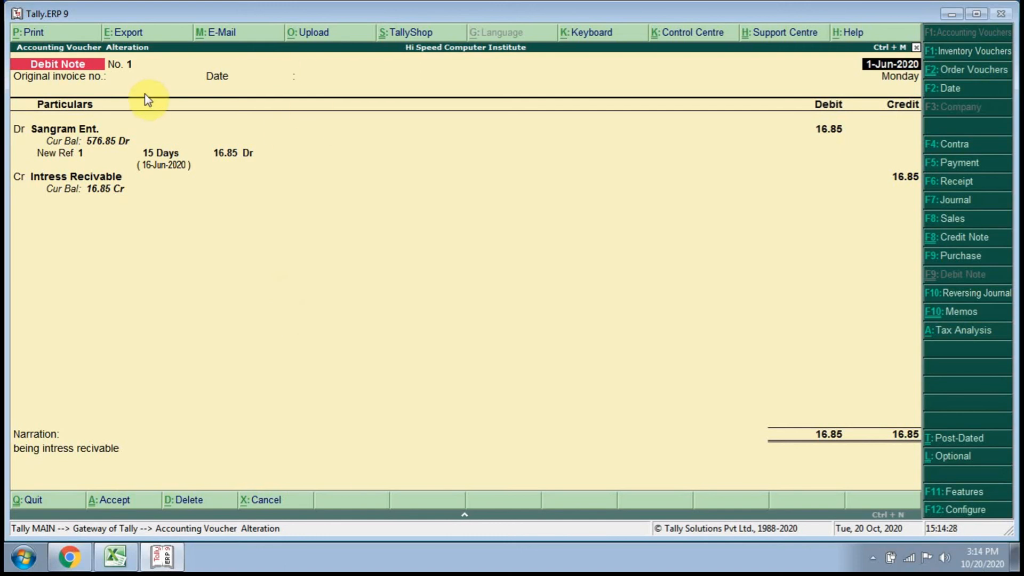
pyautogui.click(189, 500)
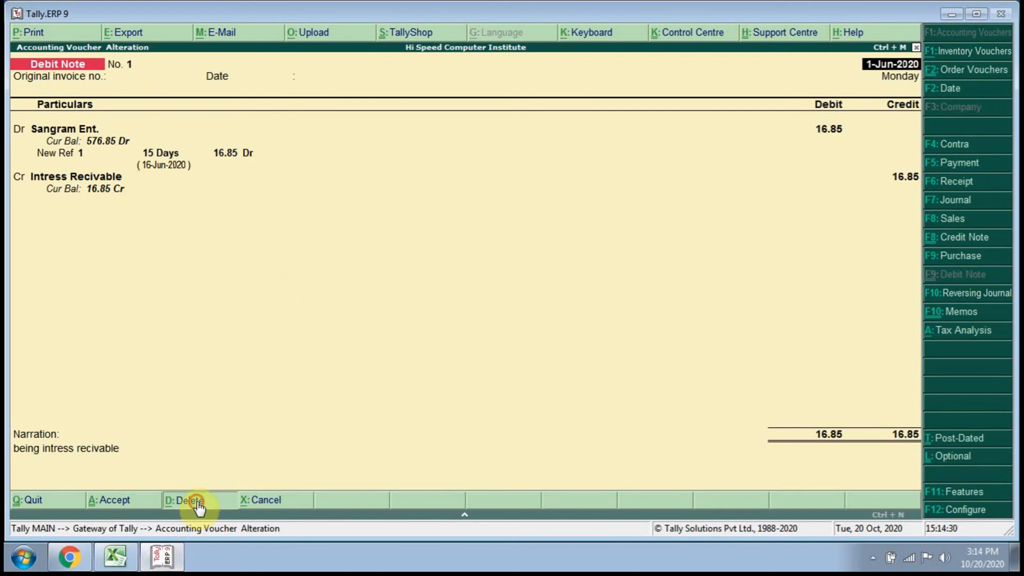
pyautogui.click(428, 352)
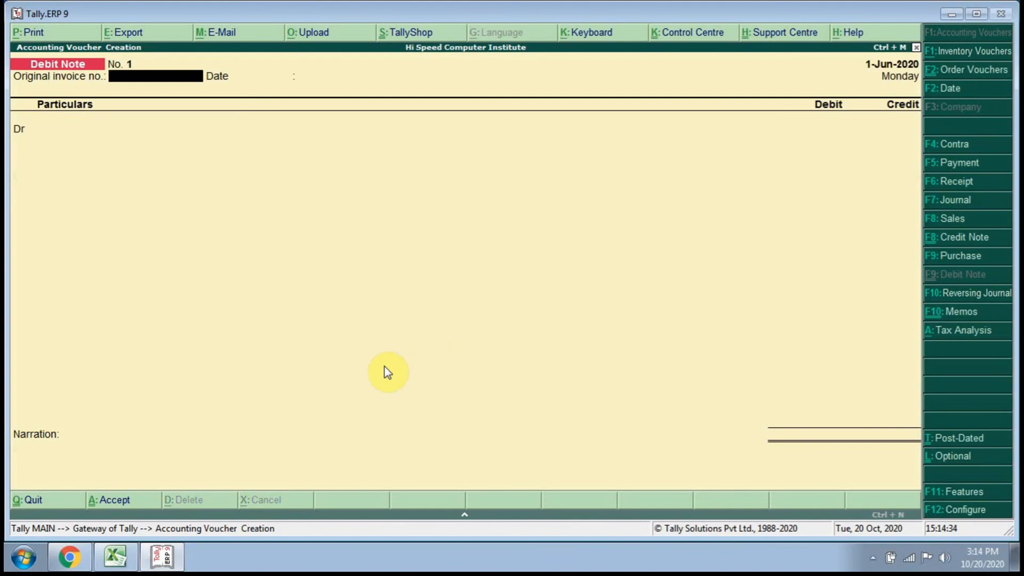
# Leave voucher entry and open the alteration of voucher types under Accounts Info. in the Gateway of Tally.
pyautogui.press('Escape')
pyautogui.press('Return')
pyautogui.press('Escape')
pyautogui.press('Escape')
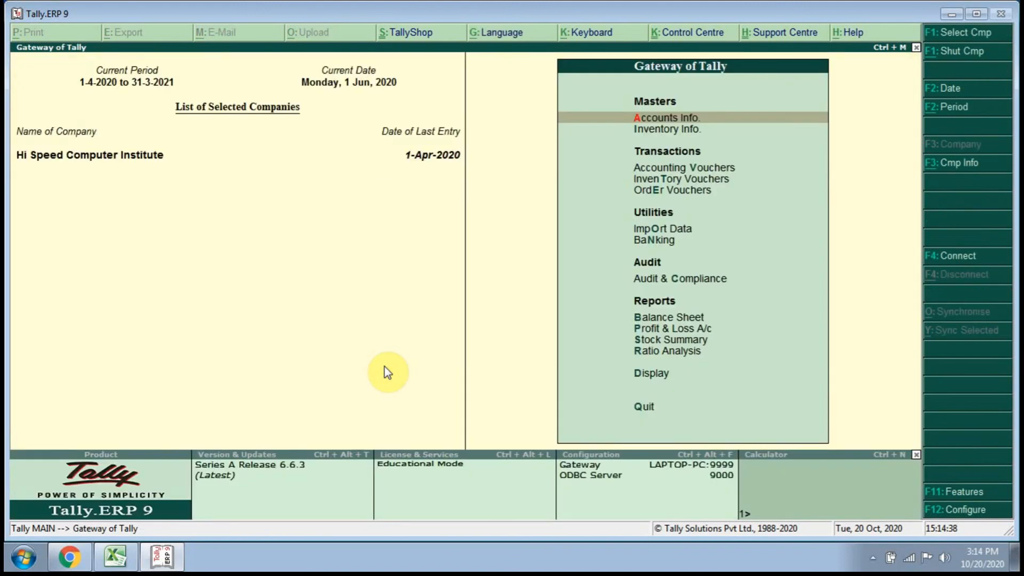
pyautogui.press('Return')
pyautogui.press('Down')
pyautogui.press('Down')
pyautogui.press('Down')
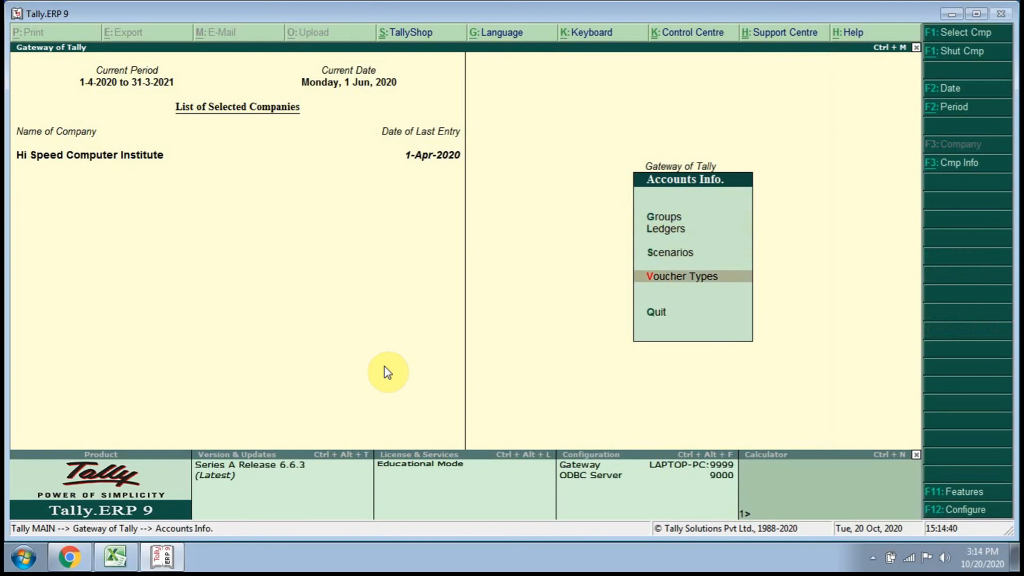
pyautogui.press('Up')
pyautogui.press('Down')
pyautogui.press('Return')
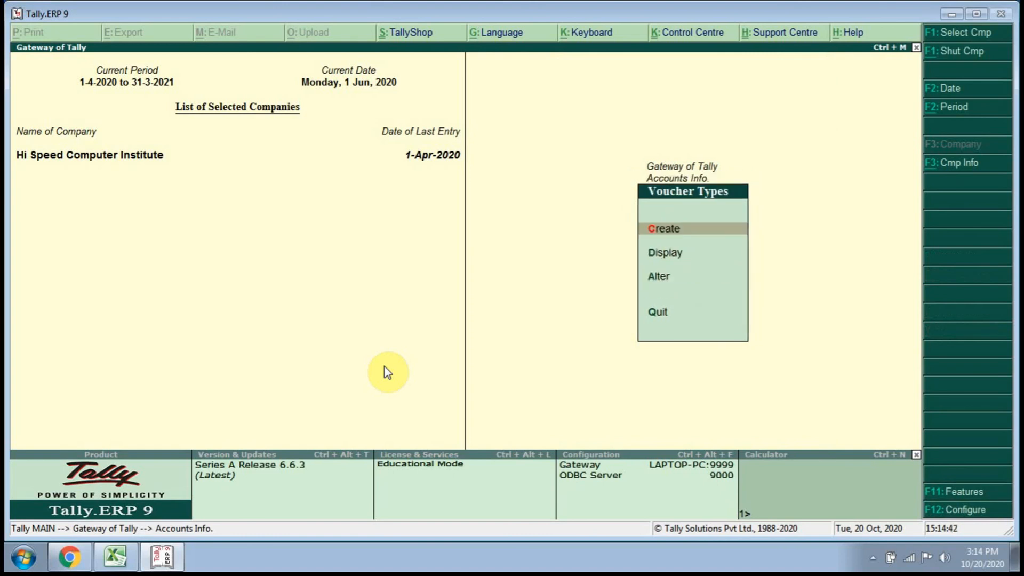
pyautogui.press('Down')
# Choose the Debit Note voucher type for alteration.
pyautogui.press('Down')
pyautogui.press('Return')
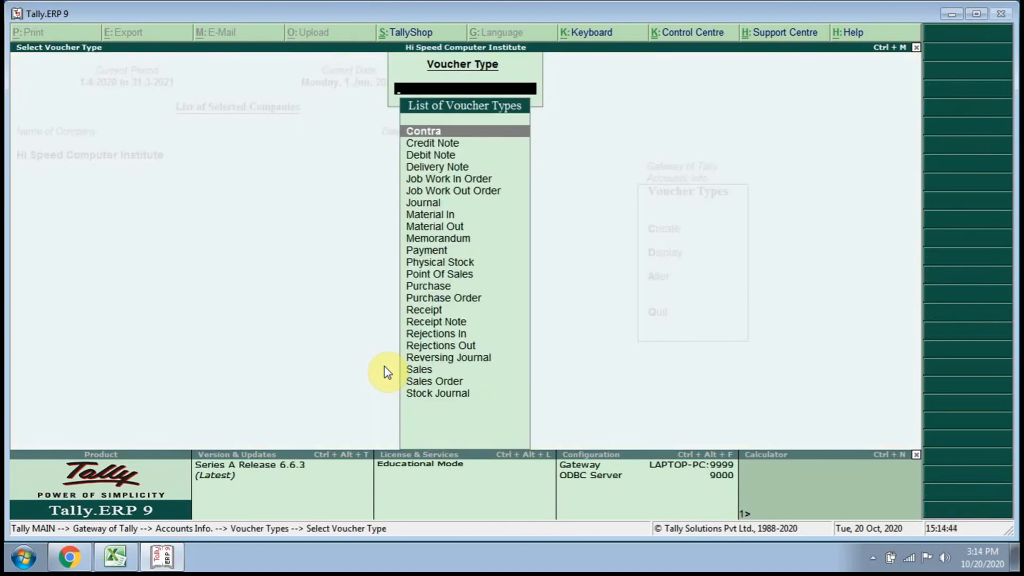
pyautogui.press('Down')
pyautogui.press('Down')
pyautogui.press('Down')
pyautogui.press('Down')
pyautogui.press('Down')
pyautogui.press('Down')
pyautogui.press('Down')
pyautogui.press('Down')
pyautogui.press('Down')
pyautogui.press('Down')
pyautogui.press('Down')
pyautogui.press('Down')
pyautogui.press('Down')
pyautogui.press('Down')
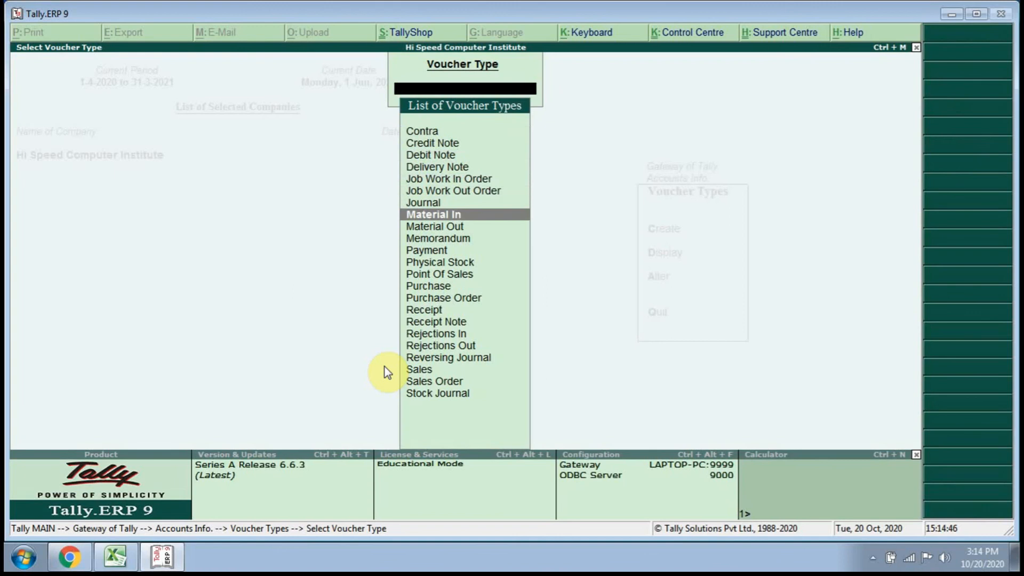
pyautogui.press('Down')
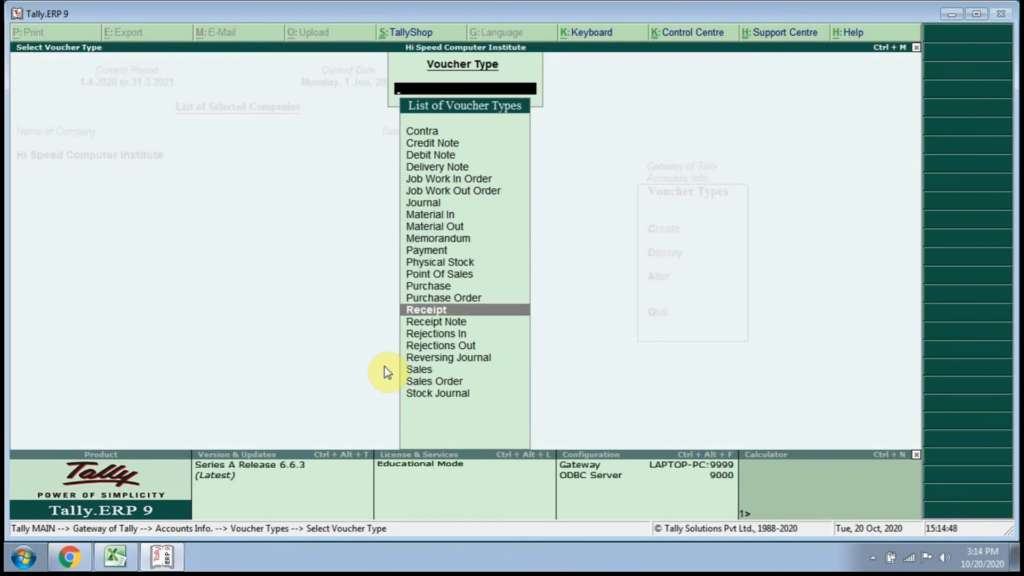
pyautogui.press('Up')
pyautogui.press('Up')
pyautogui.press('Up')
pyautogui.press('Up')
pyautogui.press('Up')
pyautogui.press('Up')
pyautogui.press('Up')
pyautogui.press('Up')
pyautogui.press('Up')
pyautogui.press('Up')
pyautogui.press('Up')
pyautogui.press('Up')
pyautogui.press('Up')
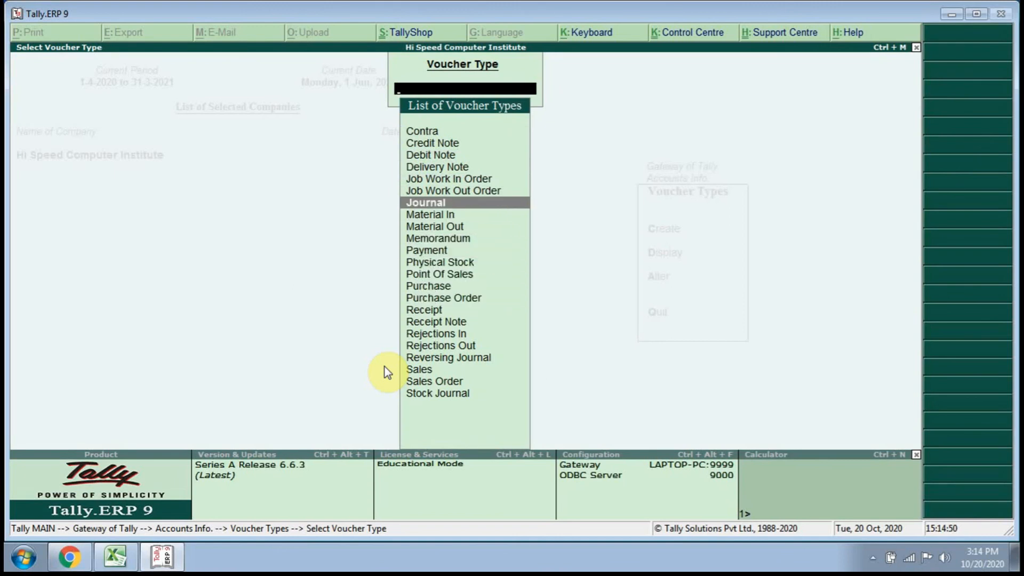
pyautogui.press('Return')
# Keep the Debit Note type's general and printing settings and add a voucher class named Intress Calculation.
pyautogui.press('Return')
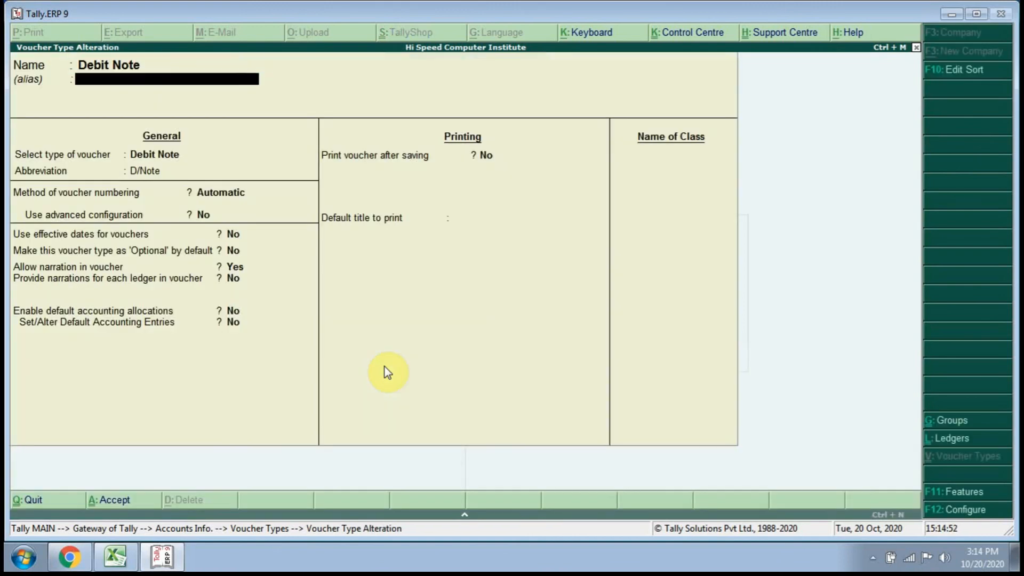
pyautogui.press('Return')
pyautogui.press('Return')
pyautogui.press('Return')
pyautogui.press('Return')
pyautogui.press('Return')
pyautogui.press('Return')
pyautogui.press('Return')
pyautogui.press('Return')
pyautogui.press('Return')
pyautogui.press('Return')
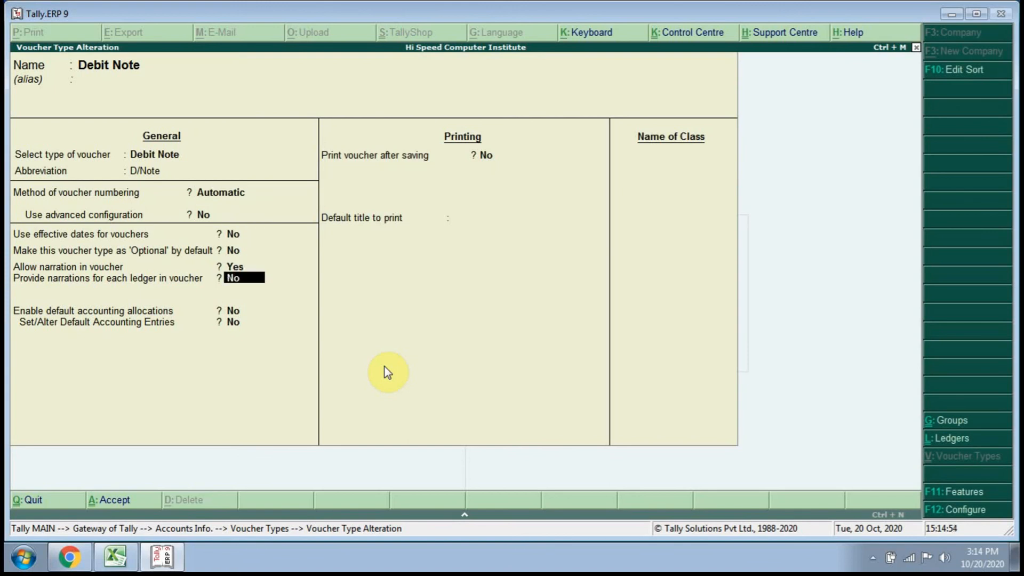
pyautogui.write('Intre')
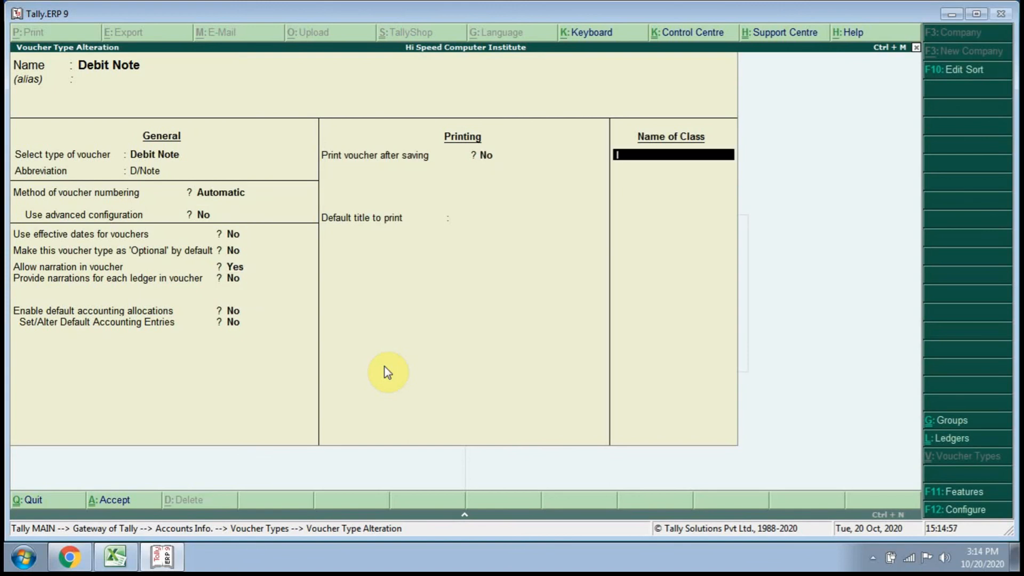
pyautogui.write('ss Calculation')
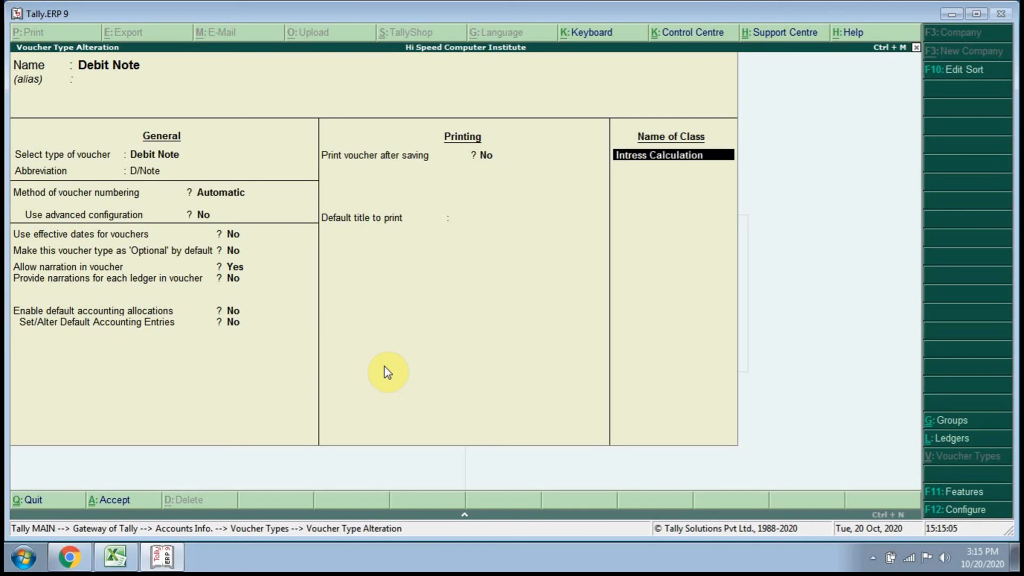
pyautogui.press('Return')
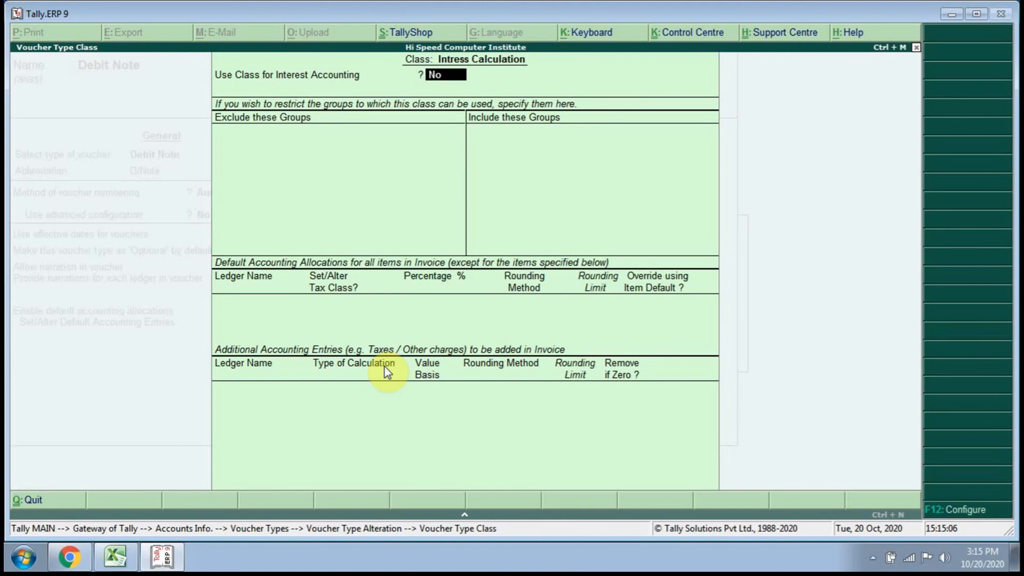
# Set Use Class for Interest Accounting to Yes for the new class and save the Debit Note voucher type.
pyautogui.write('y')
pyautogui.press('Return')
pyautogui.press('Return')
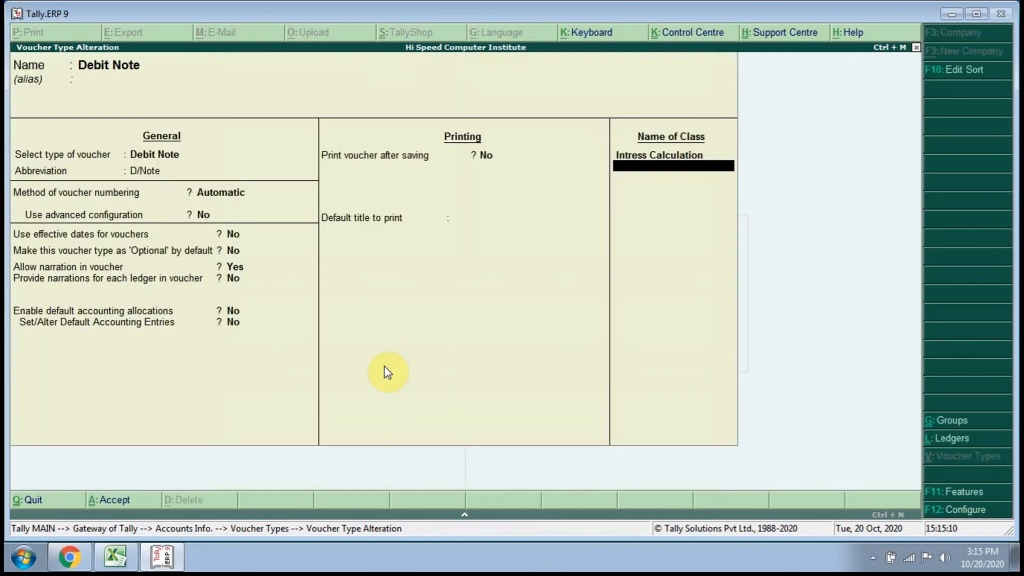
pyautogui.press('Return')
pyautogui.press('Return')
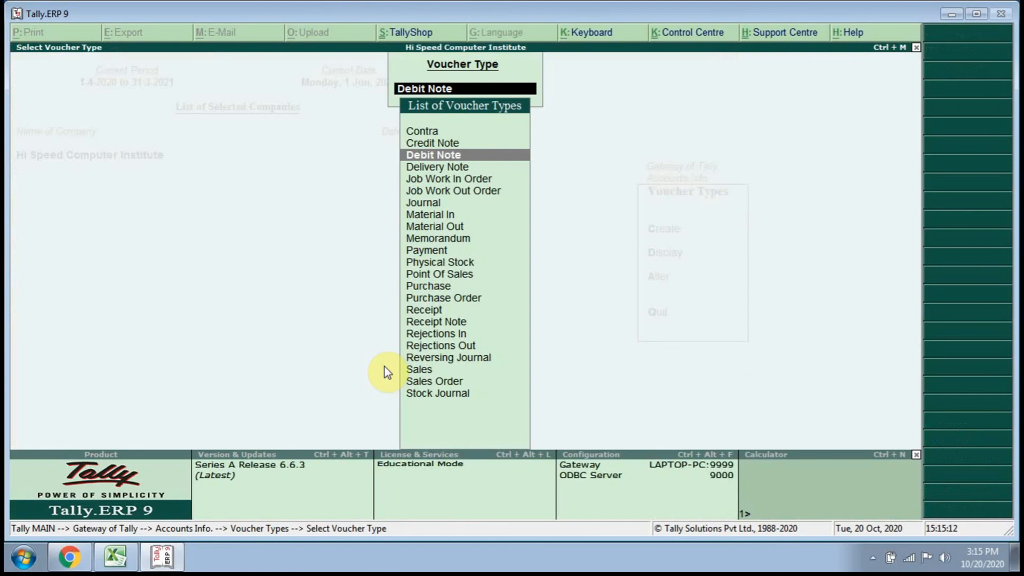
# Return to the Gateway of Tally and start a Debit Note voucher from Accounting Vouchers.
pyautogui.press('Escape')
pyautogui.press('Escape')
pyautogui.press('Escape')
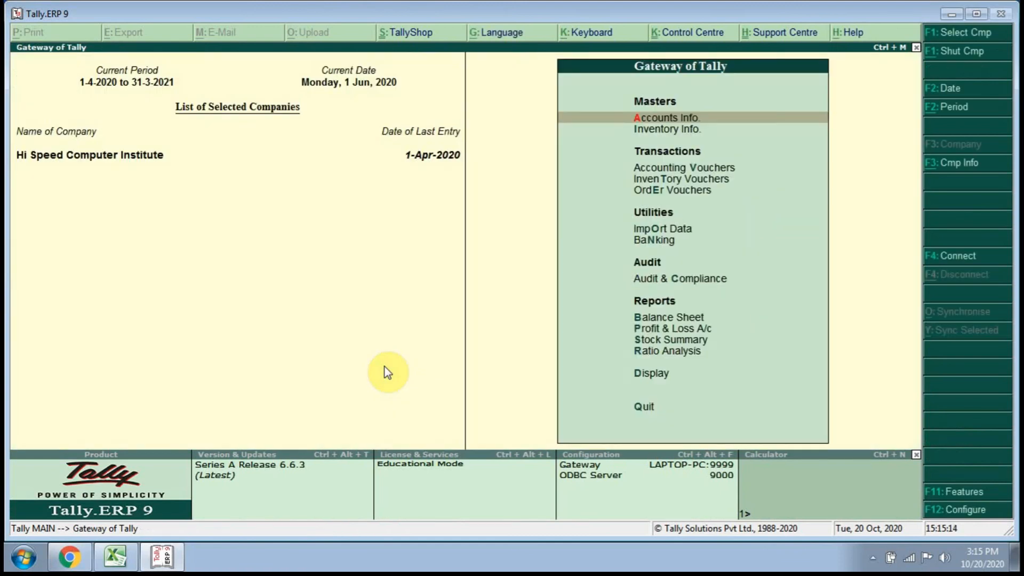
pyautogui.press('Down')
pyautogui.press('Down')
pyautogui.press('Return')
pyautogui.hotkey('ctrl', 'F9')
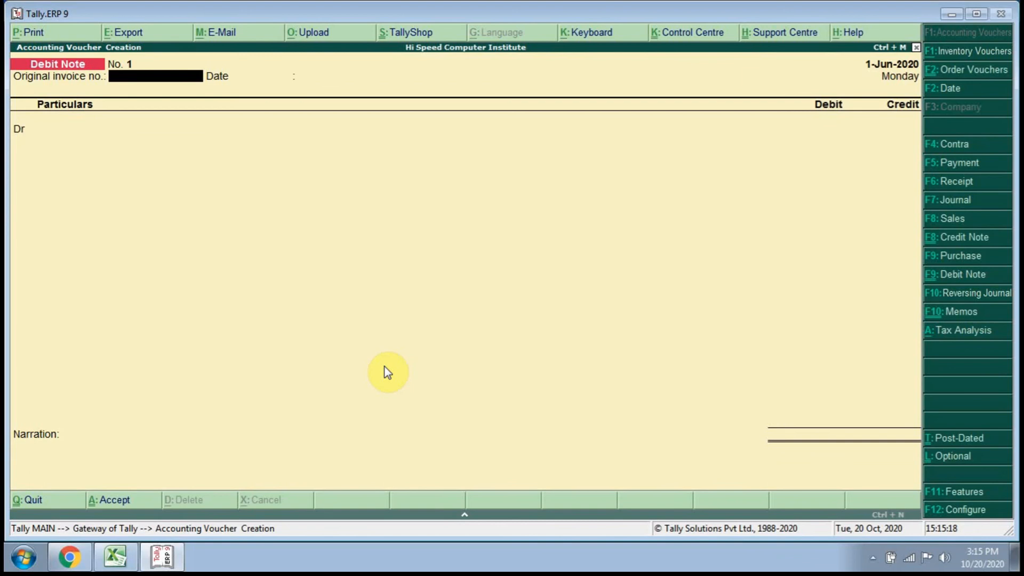
# Leave the original invoice details blank and choose Sangram Ent. as the debited ledger.
pyautogui.press('Return')
pyautogui.press('Return')
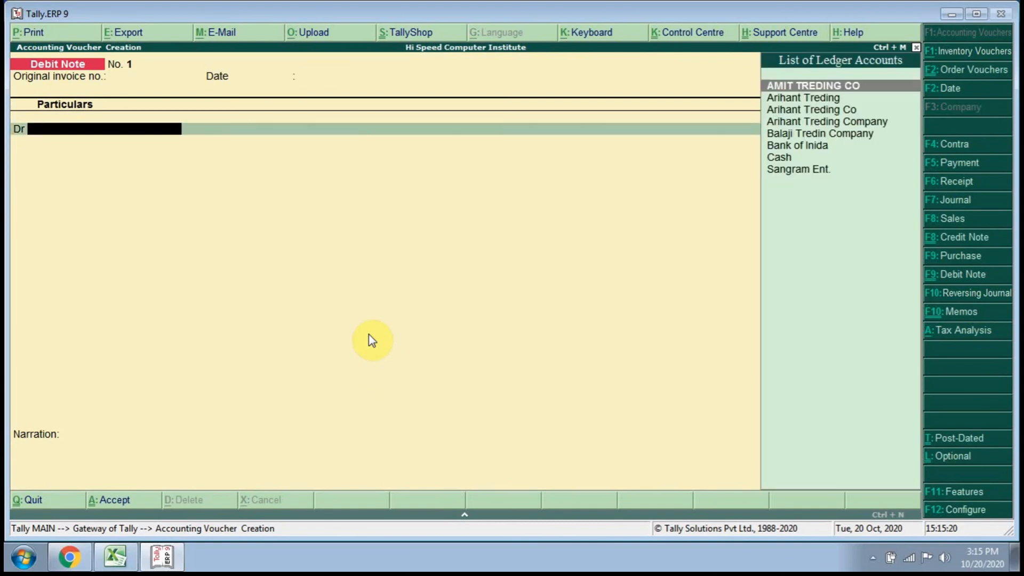
pyautogui.press('Down')
pyautogui.press('Down')
pyautogui.press('Down')
pyautogui.press('Down')
pyautogui.press('Down')
pyautogui.press('Down')
pyautogui.press('Down')
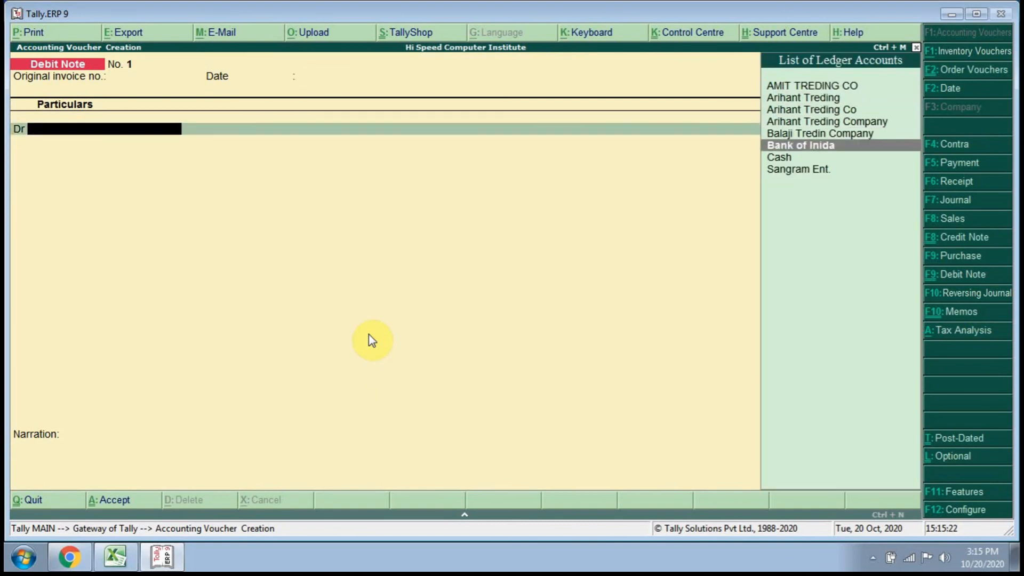
pyautogui.press('Return')
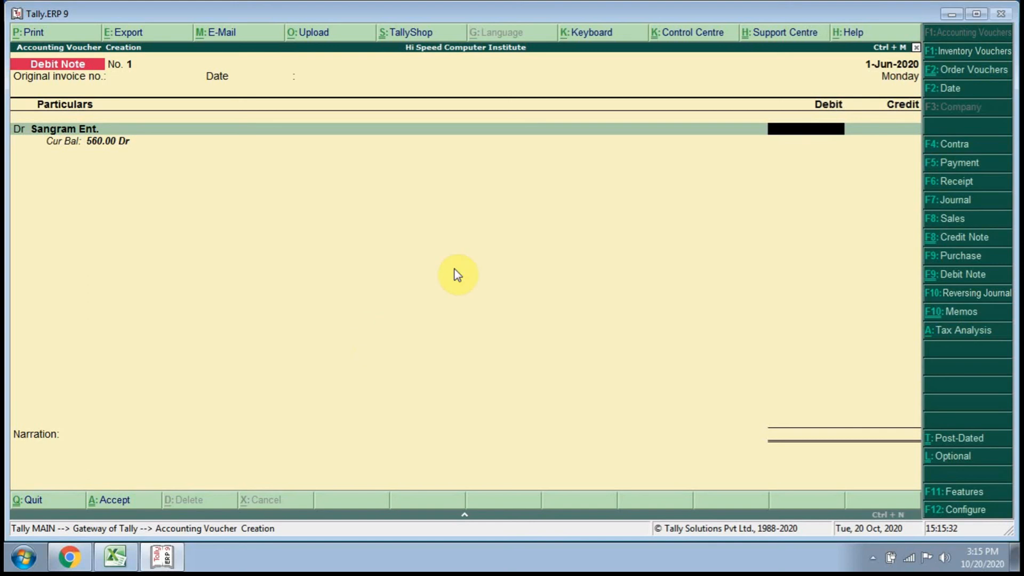
# Restart the Debit Note voucher with the voucher class Intress Calculation and leave the original invoice number blank.
pyautogui.click(946, 276)
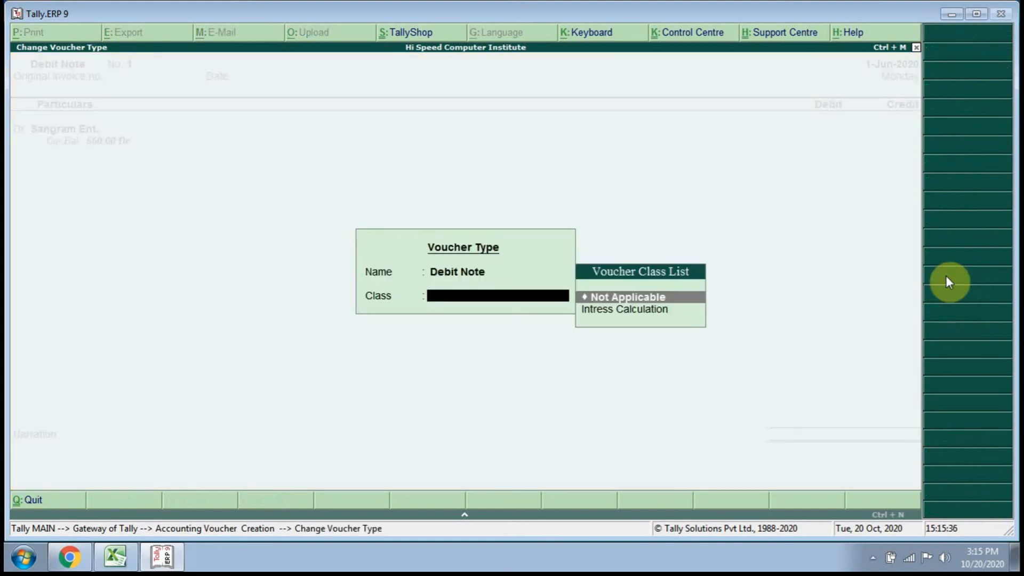
pyautogui.press('Down')
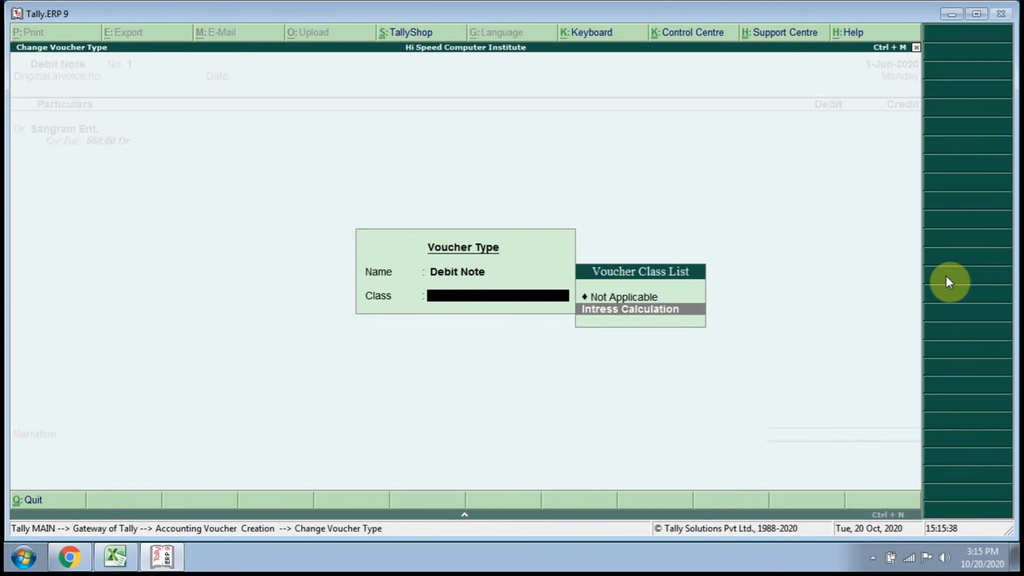
pyautogui.press('Return')
# Leave the original invoice date blank and debit Sangram Ent. with the interest due on bill 10.
pyautogui.press('Return')
pyautogui.press('Return')
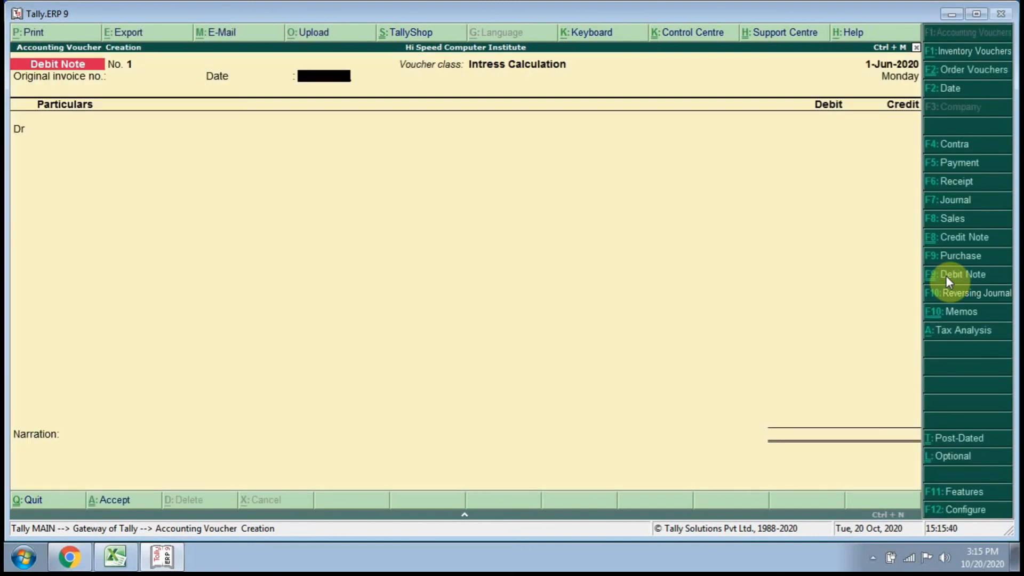
pyautogui.press('Return')
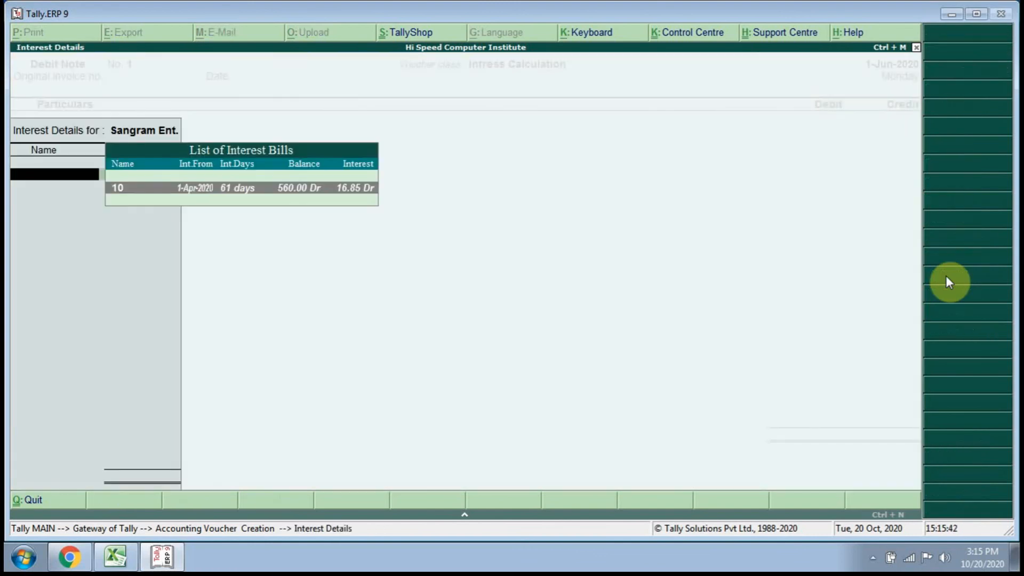
pyautogui.press('Return')
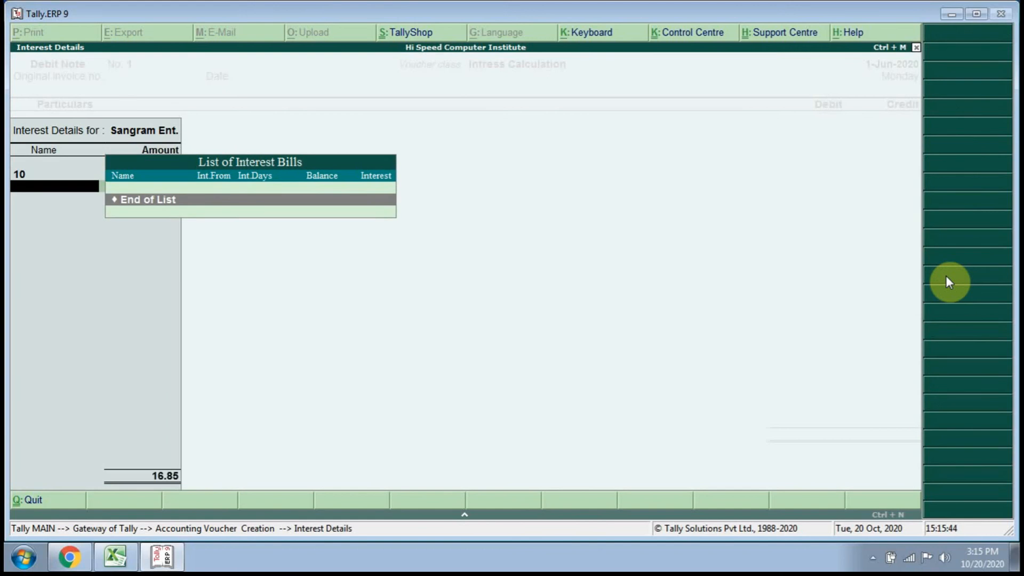
pyautogui.press('Return')
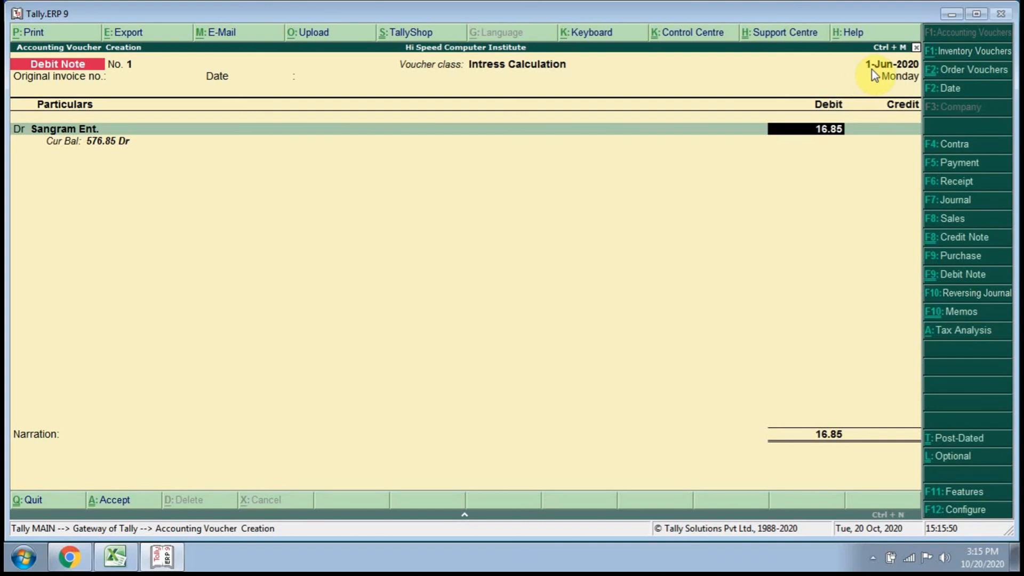
# Change the debit note's voucher date to 1-Sep-2020 and leave the original invoice number blank.
pyautogui.click(961, 88)
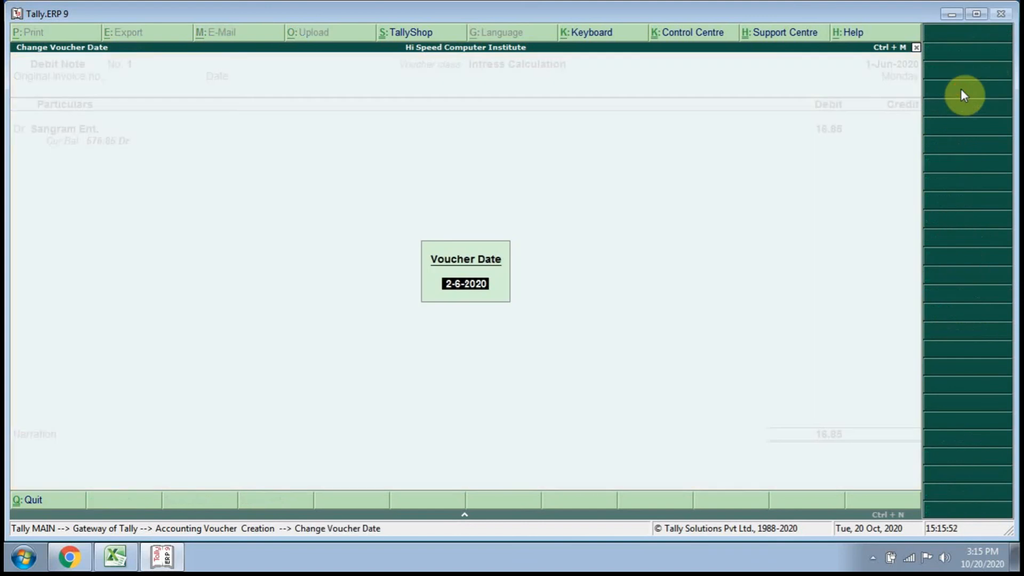
pyautogui.write('1-19')
pyautogui.press('BackSpace')
pyautogui.press('BackSpace')
pyautogui.write('9')
pyautogui.press('Return')
# Reconfirm Sangram Ent. and its interest details for bill 10 so the debit is recalculated for the new voucher date.
pyautogui.press('Return')
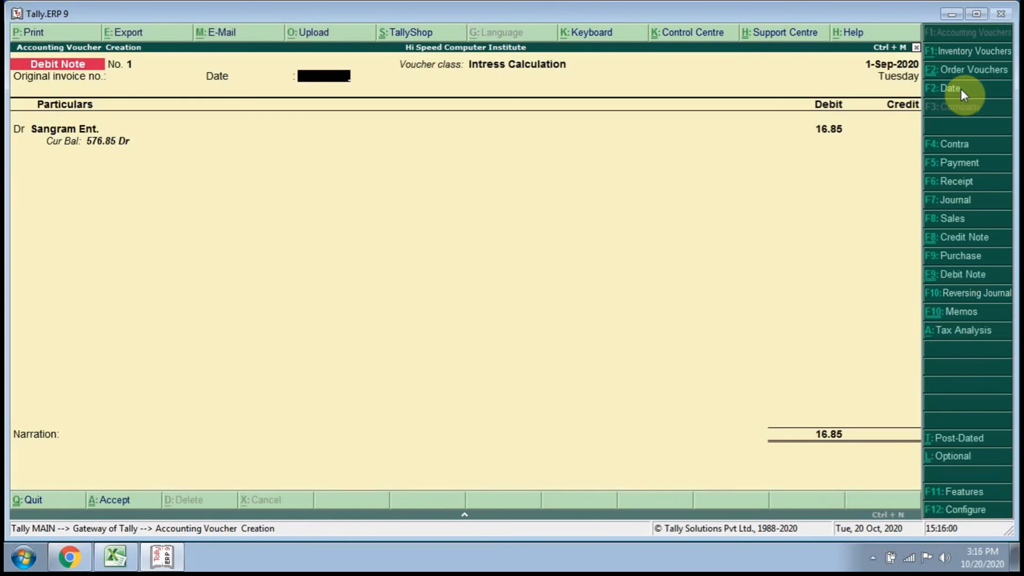
pyautogui.press('Return')
pyautogui.press('Return')
pyautogui.press('Return')
pyautogui.press('Return')
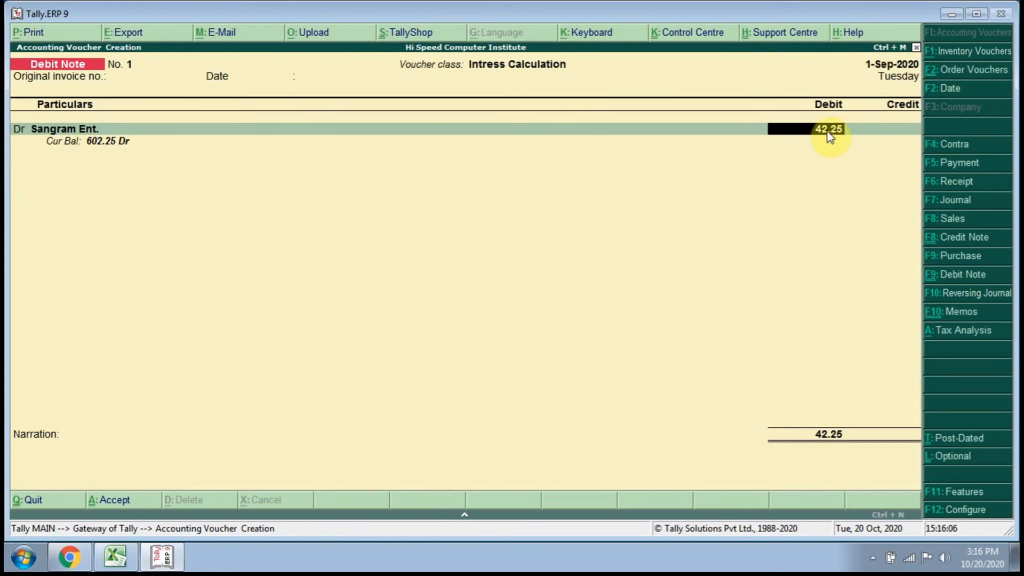
# Allocate the 42.25 debit to New Ref 1 and credit the same amount to the Intress Recivable ledger.
pyautogui.press('Return')
pyautogui.press('Return')
pyautogui.press('Return')
pyautogui.press('Return')
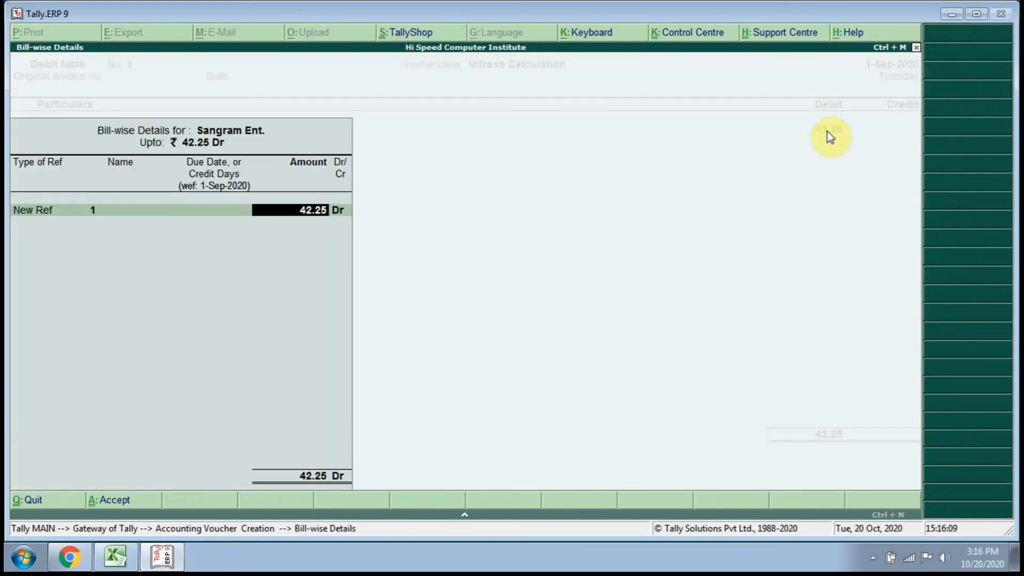
pyautogui.press('Return')
# Save the debit note with the narration "bieng intress recivebale" and return to the Gateway of Tally.
pyautogui.press('Return')
pyautogui.press('Return')
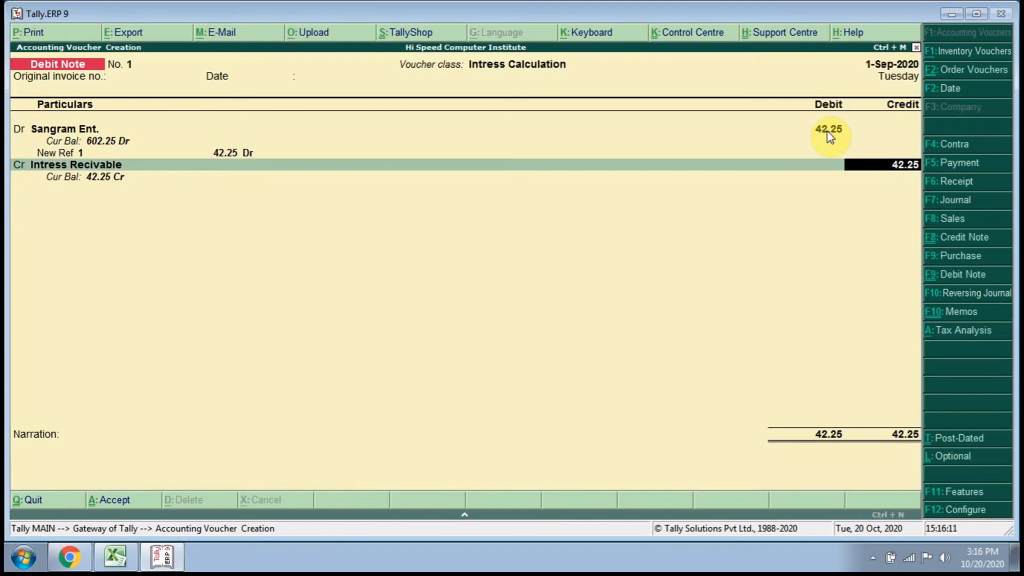
pyautogui.press('Return')
pyautogui.write('bieng')
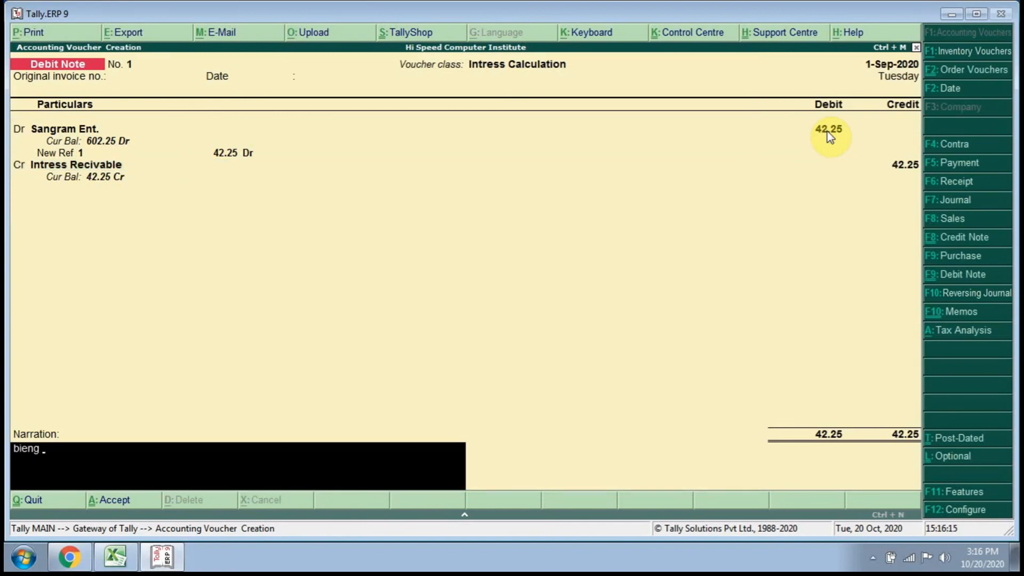
pyautogui.write(' intress recivebale')
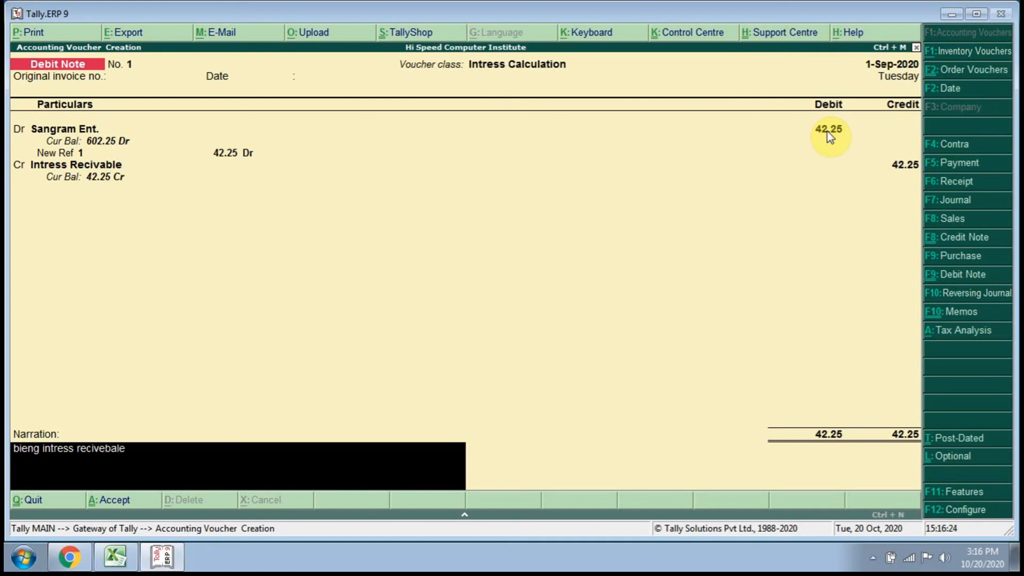
pyautogui.press('Return')
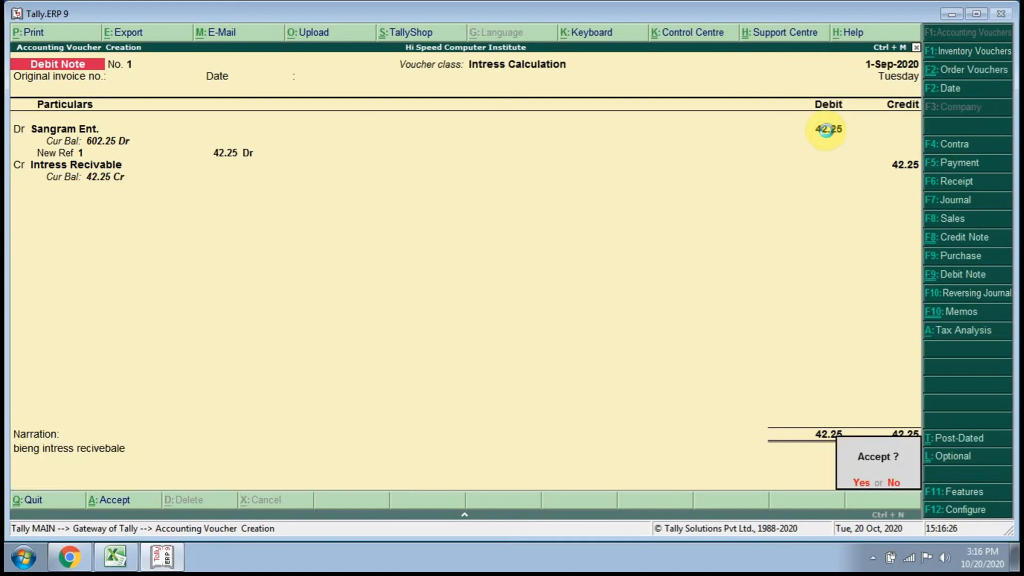
pyautogui.press('Return')
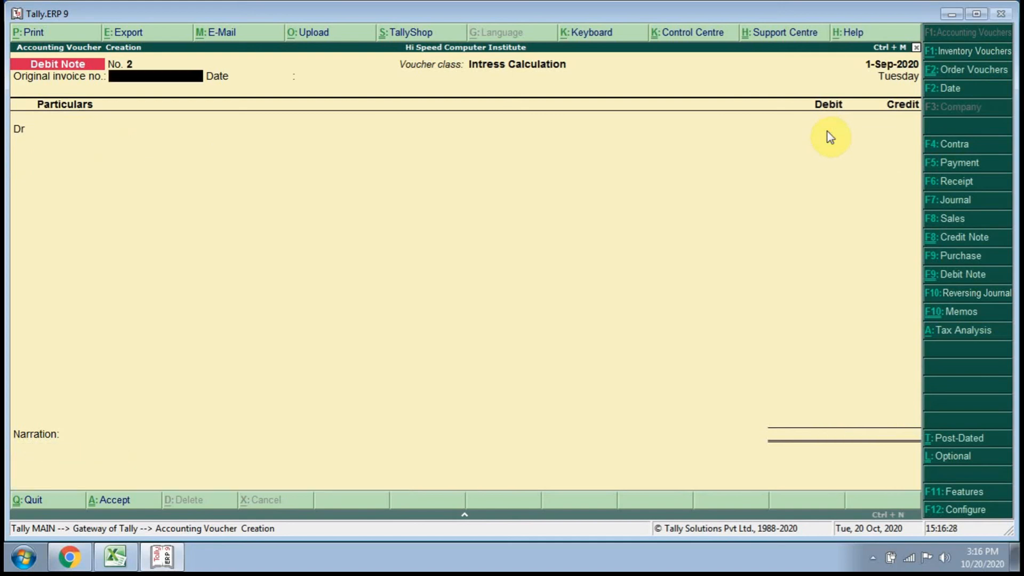
pyautogui.press('Escape')
pyautogui.press('Return')
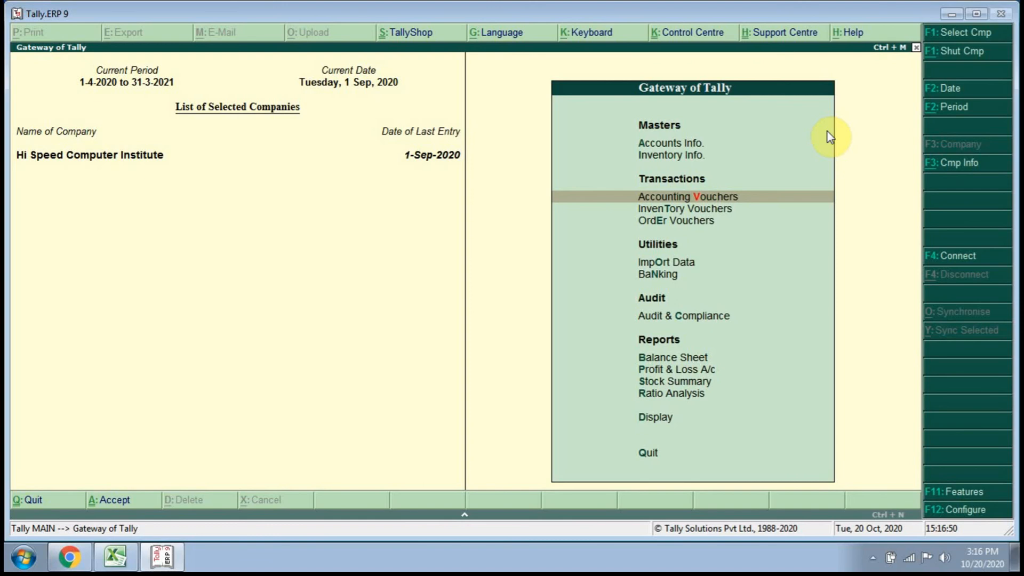
pyautogui.press('Escape')
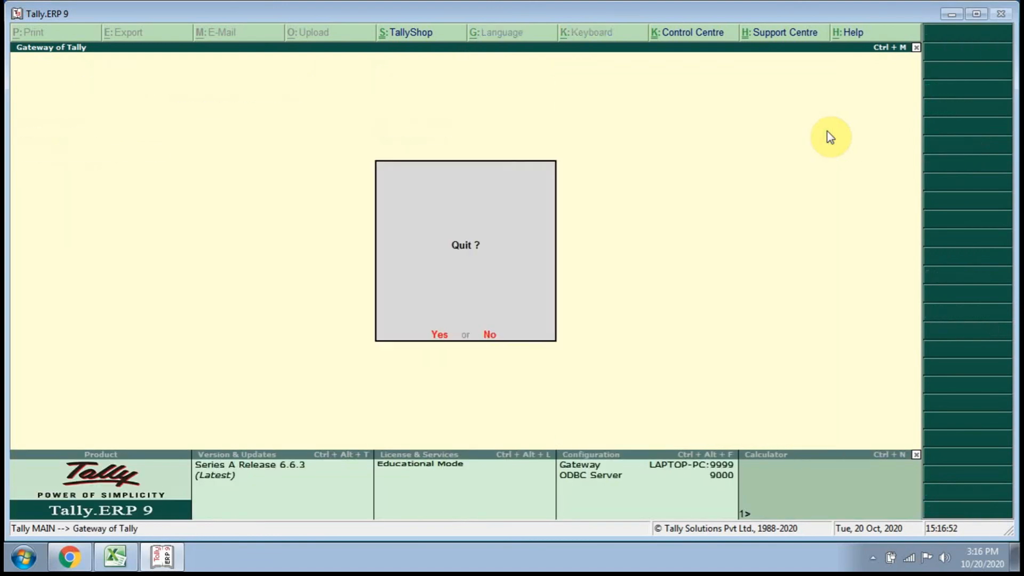
pyautogui.press('n')
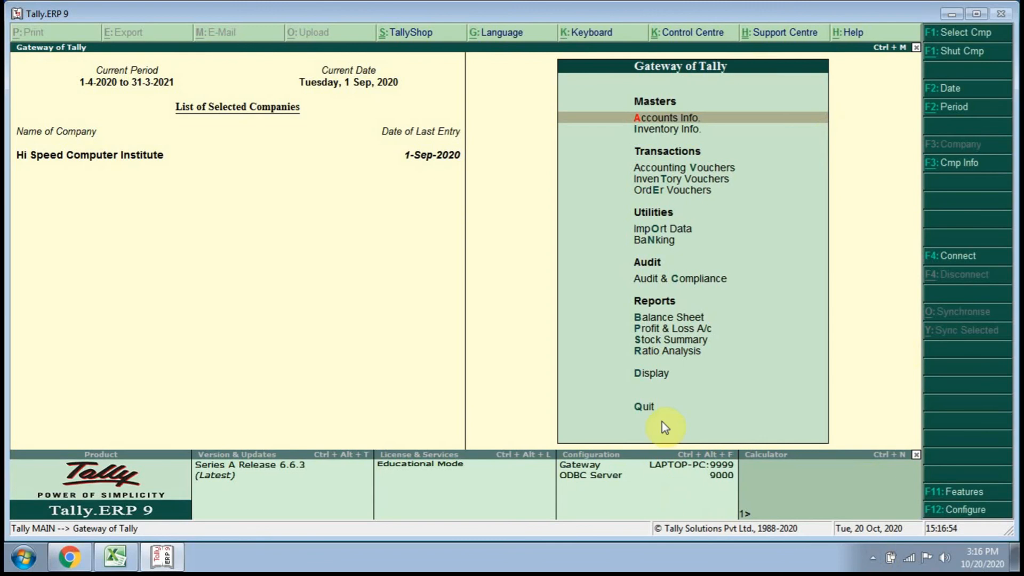
pyautogui.click(872, 559)
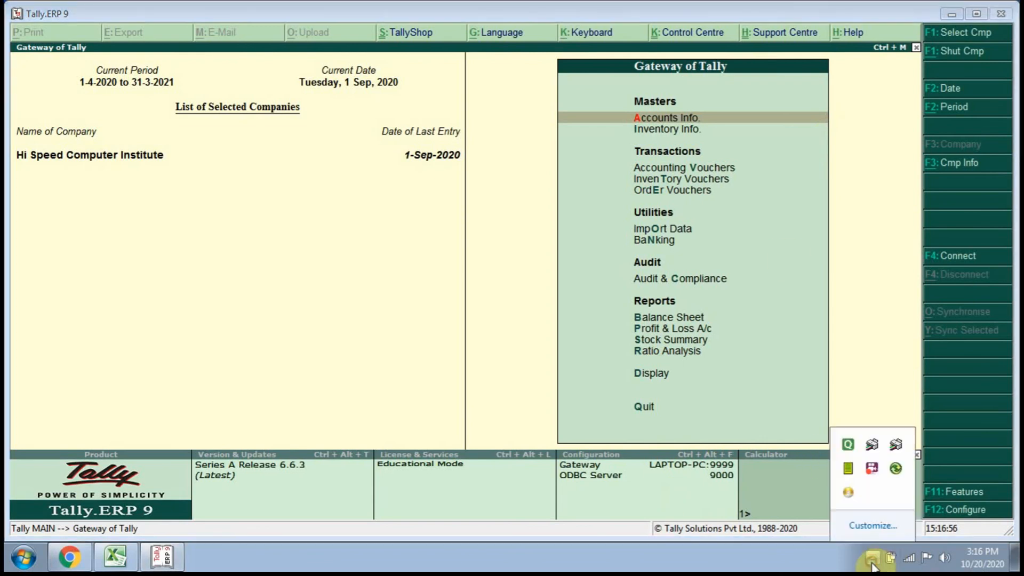
pyautogui.click(876, 471)
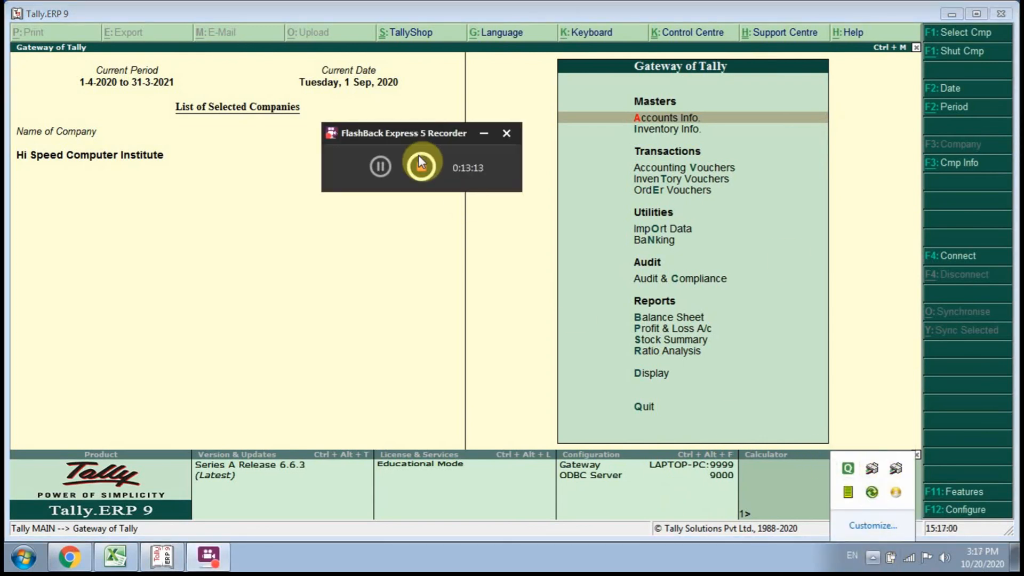